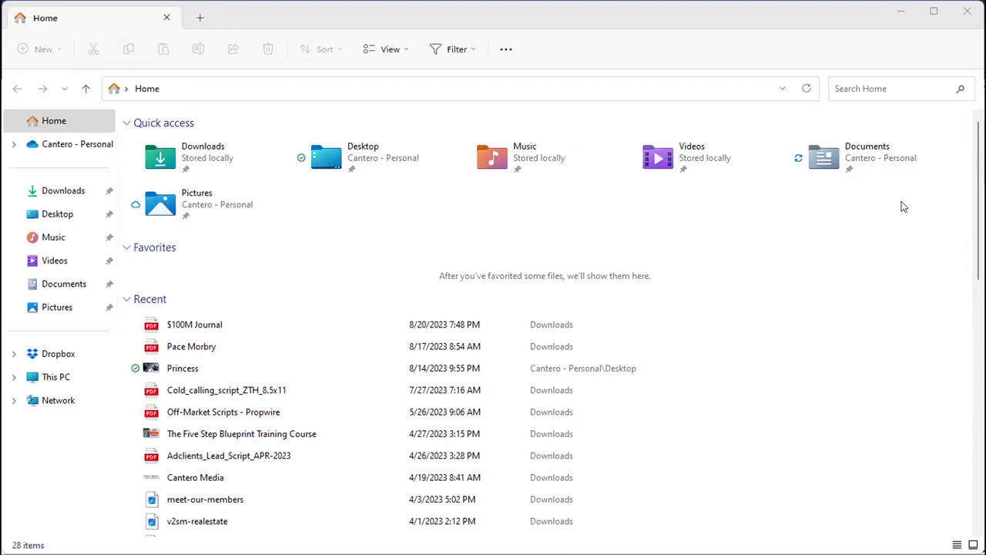
left_click(57, 214)
left_click(166, 158)
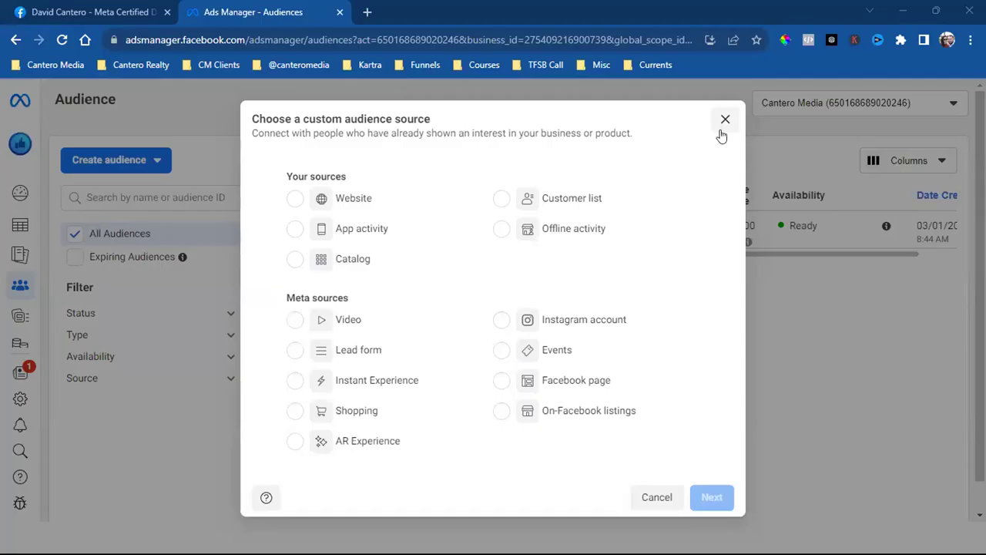
Close the custom audience source selection and reopen the Audiences page from the full set of tools
key("Escape")
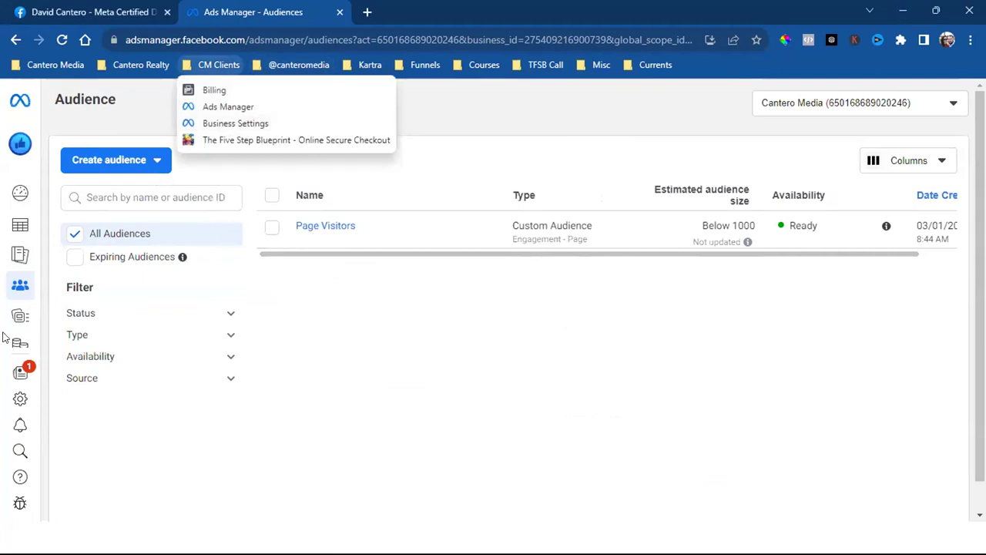
left_click(535, 419)
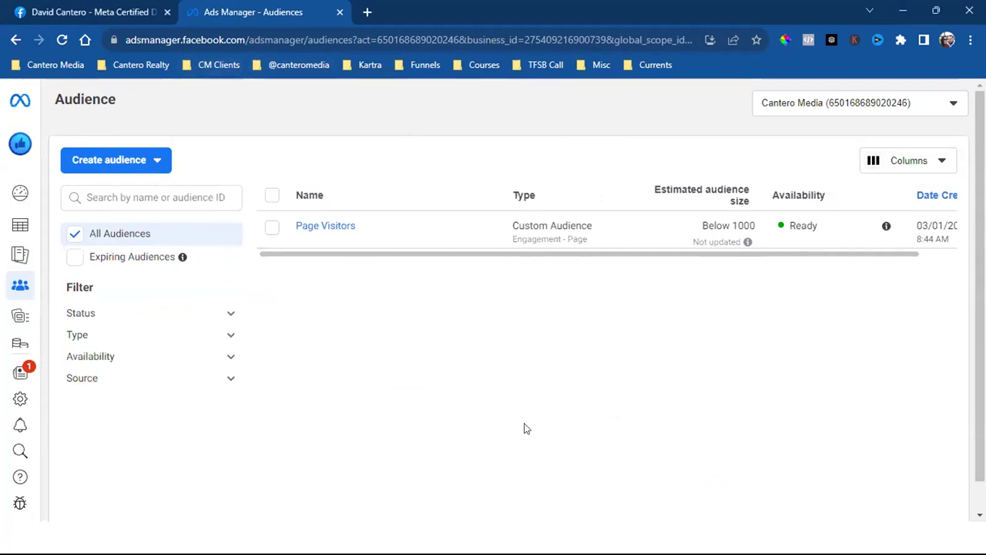
mouse_move(20, 181)
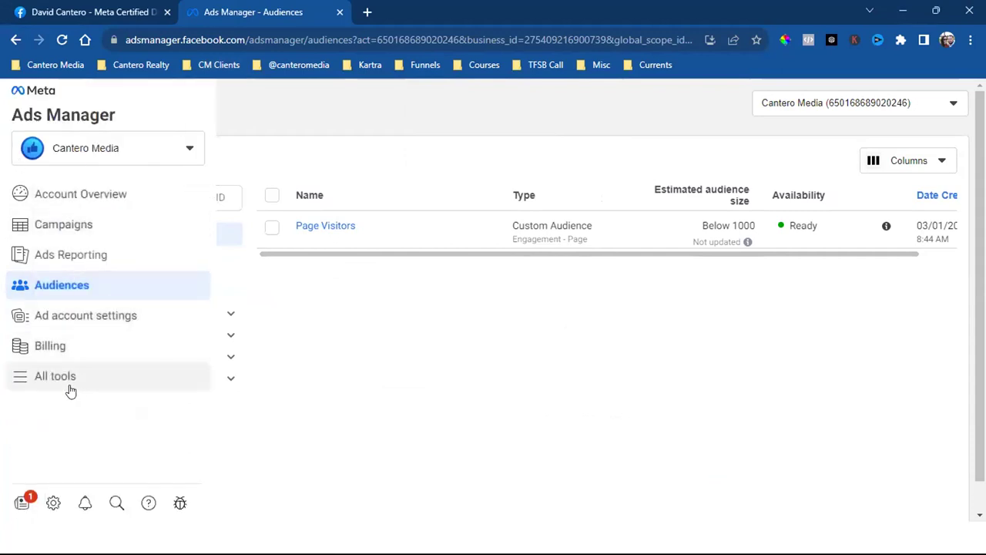
left_click(66, 381)
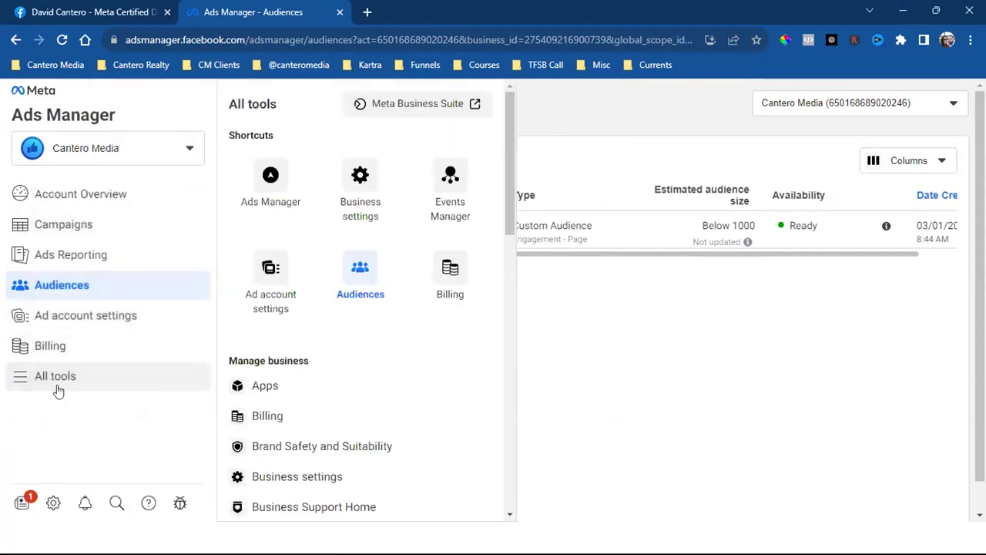
left_click(352, 283)
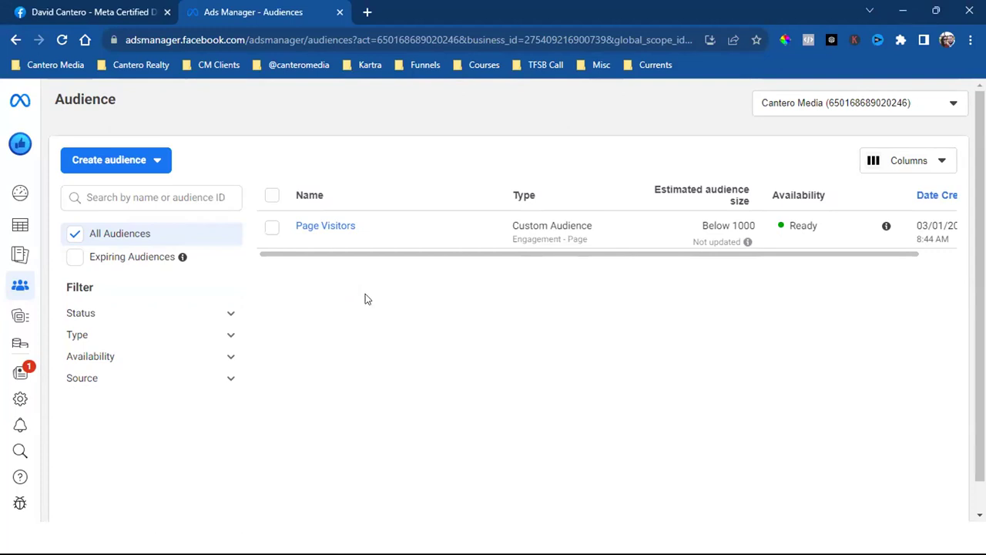
Start a new custom audience with Video as its Meta source
left_click(119, 162)
left_click(134, 194)
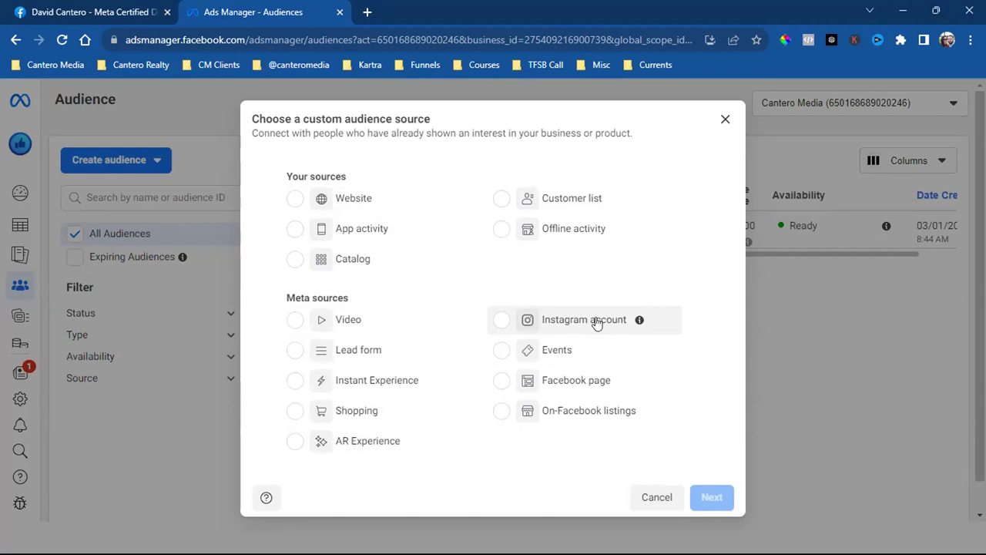
left_click(597, 324)
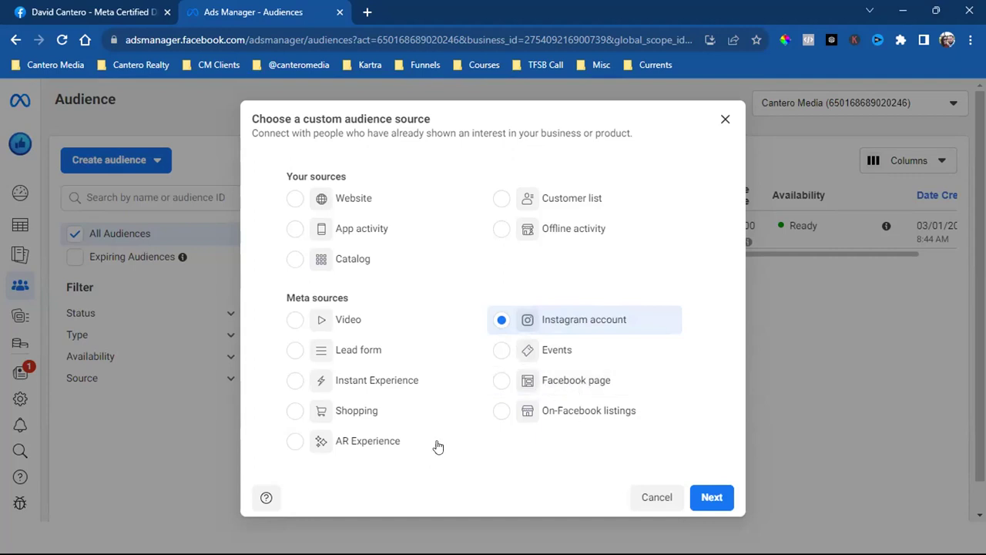
left_click(296, 322)
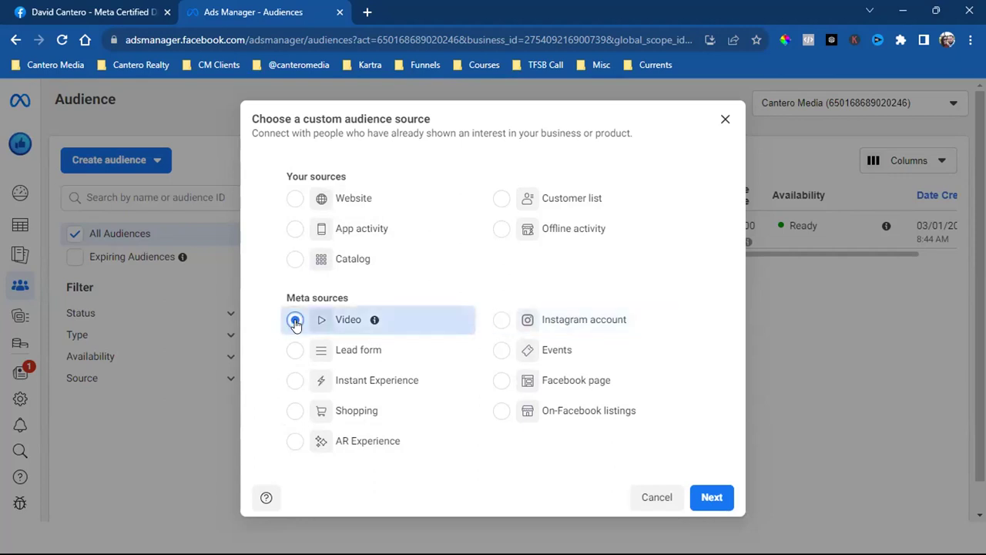
left_click(712, 497)
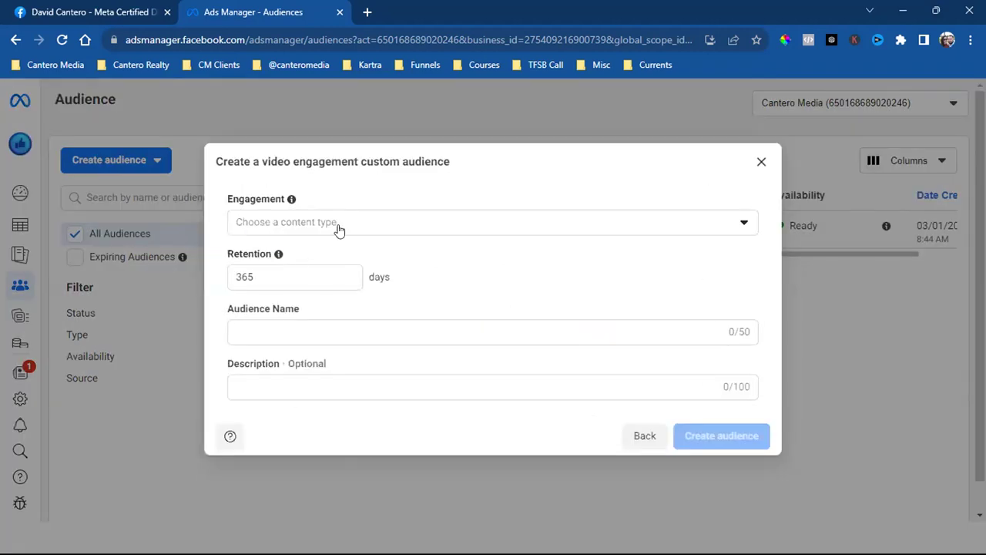
Set the engagement to people who completed or viewed at least 15 seconds of the video (ThruPlay) and open its video selection
left_click(286, 222)
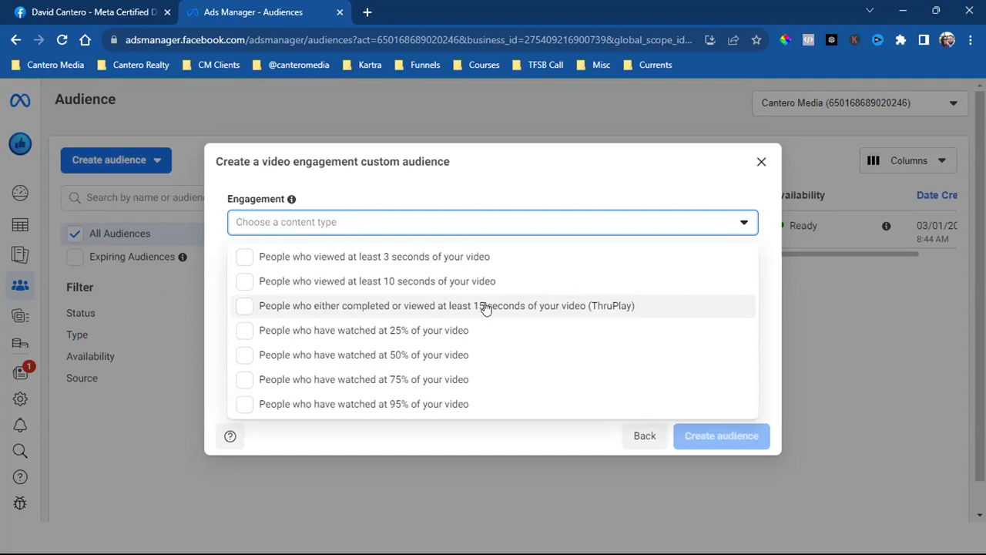
left_click(537, 308)
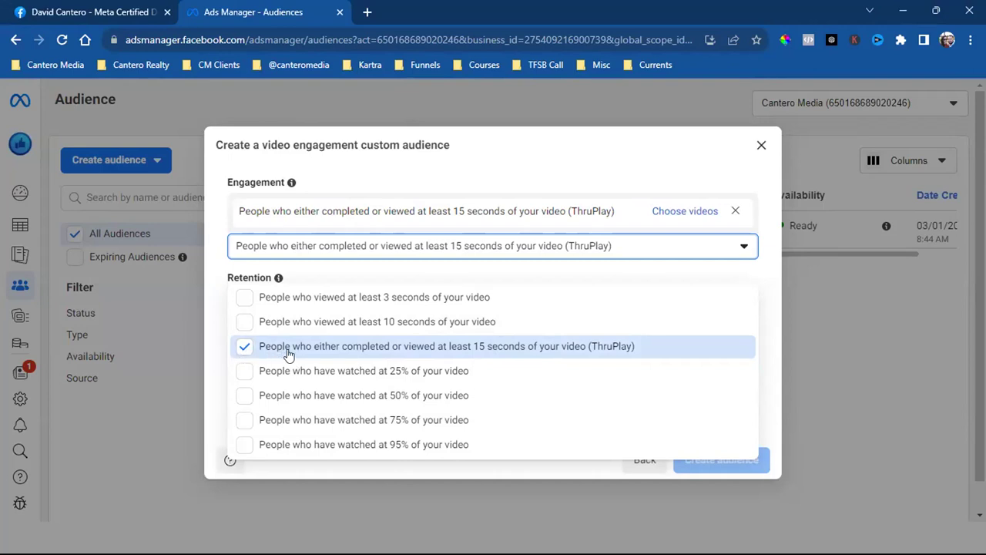
left_click(686, 211)
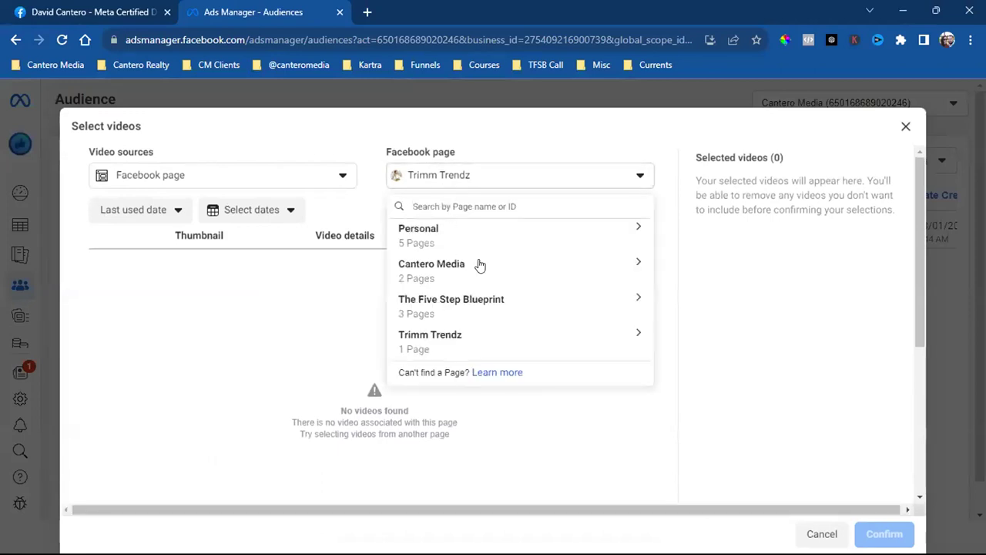
Choose the Meta Certified Digital Marketing page under Cantero Media as the Facebook page supplying the videos
left_click(432, 273)
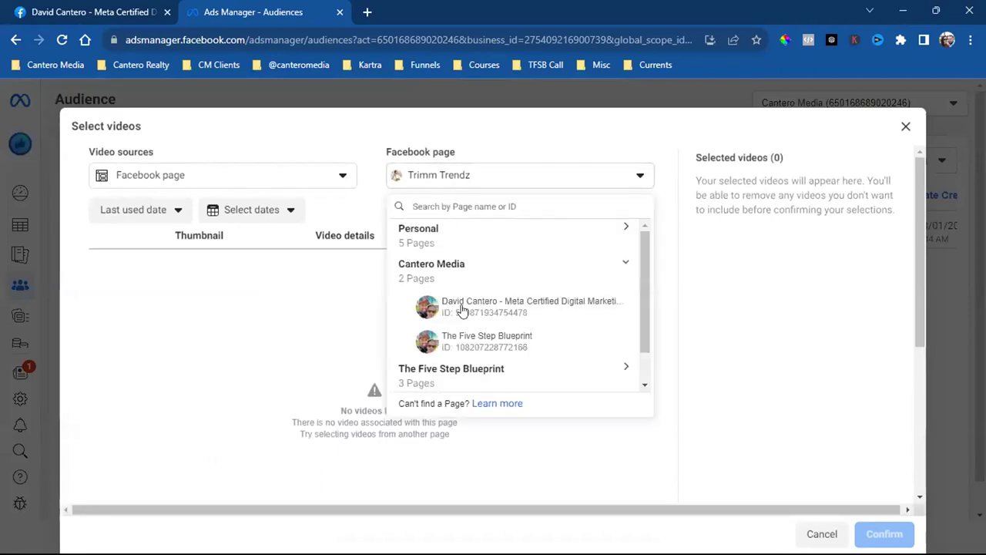
left_click(516, 312)
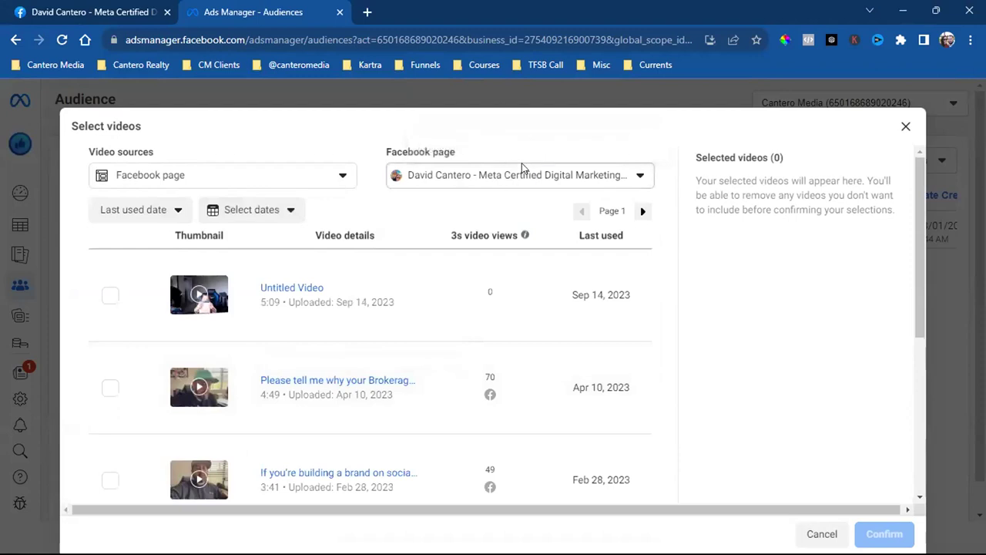
left_click(506, 182)
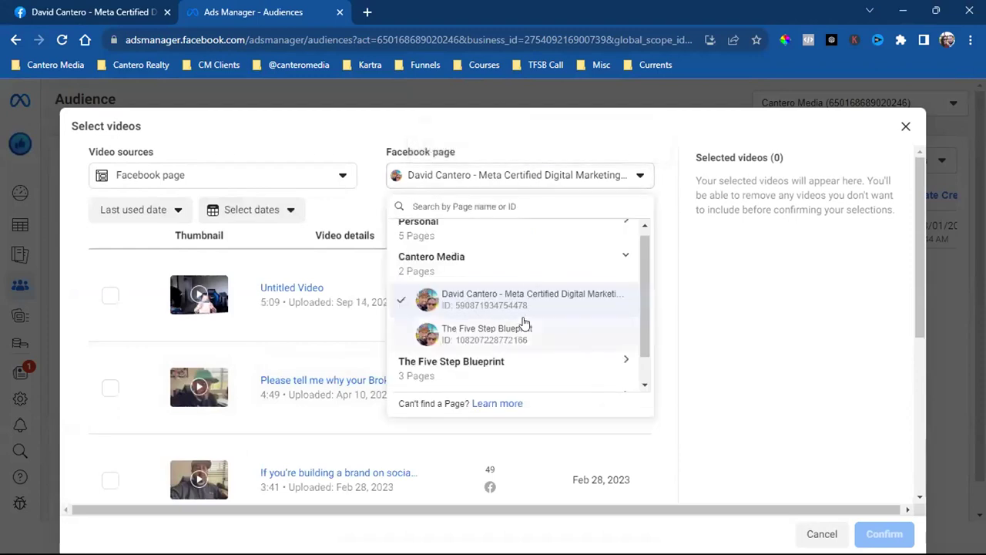
left_click(325, 148)
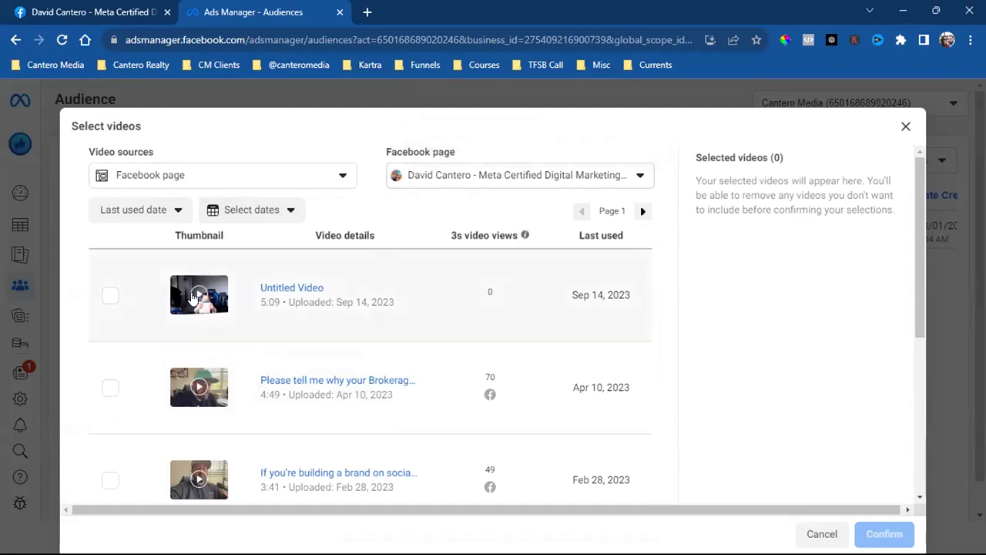
Select the Apr 10, 2023 video starting "Please tell me why your Brokerag..." as the engagement video and confirm the selection
scroll(189, 302, "down", 3)
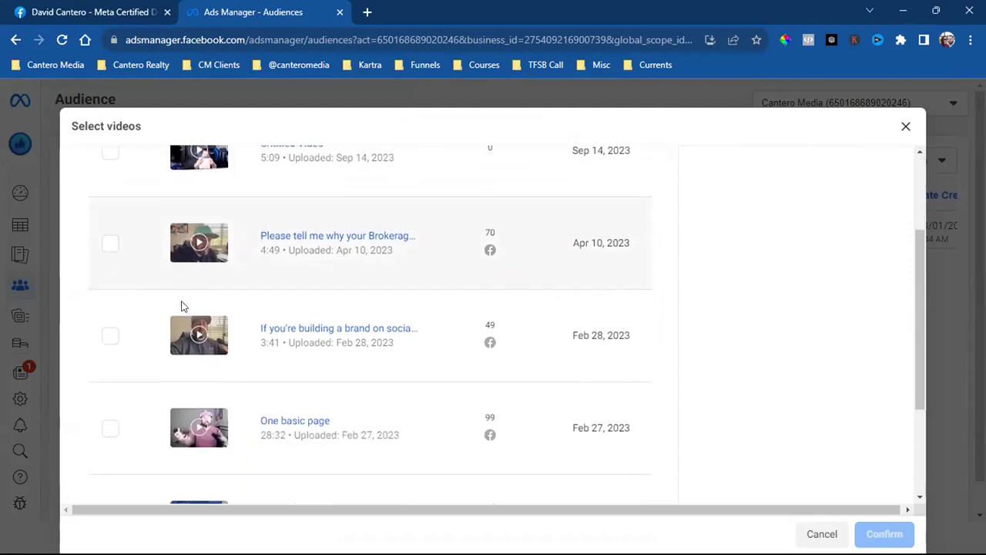
scroll(183, 306, "down", 1)
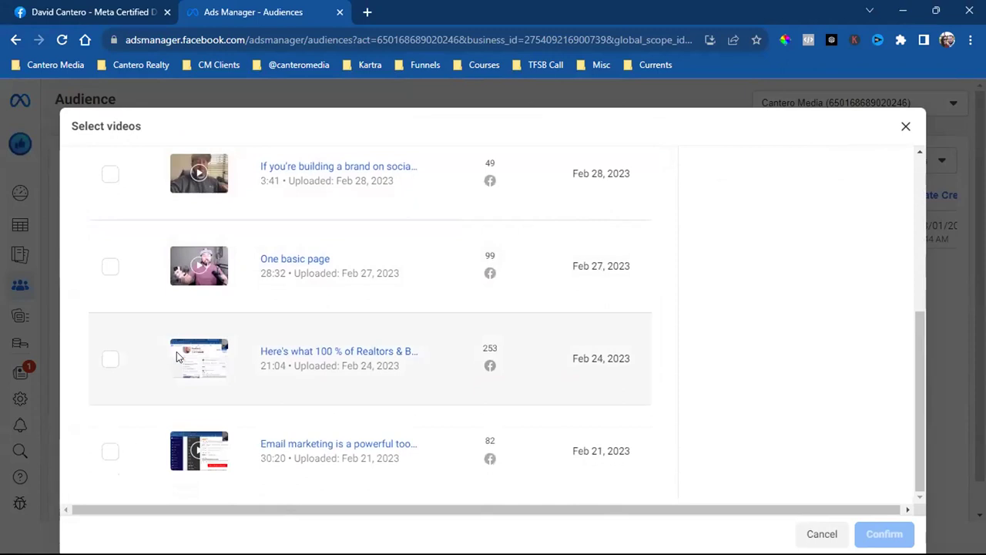
scroll(175, 368, "up", 2)
scroll(171, 379, "up", 2)
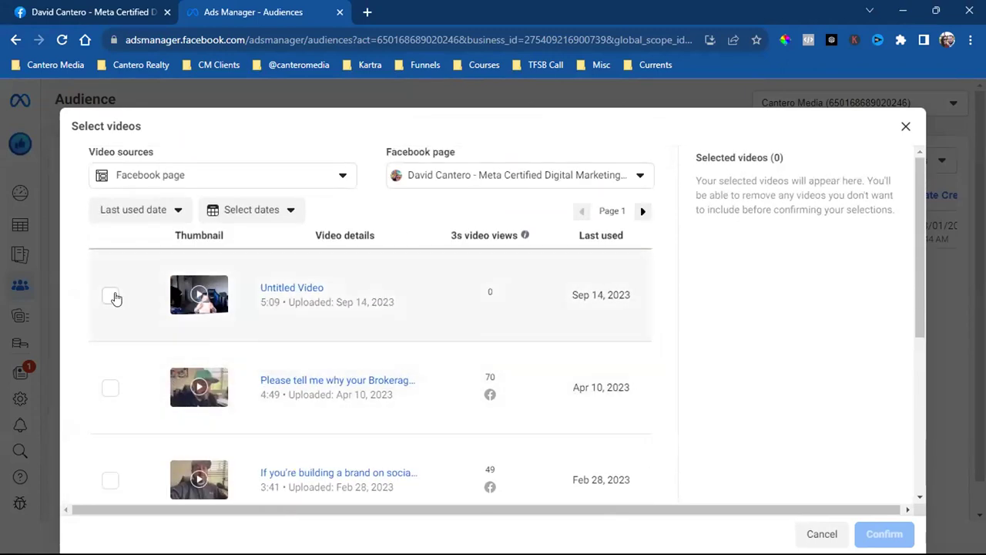
left_click(111, 388)
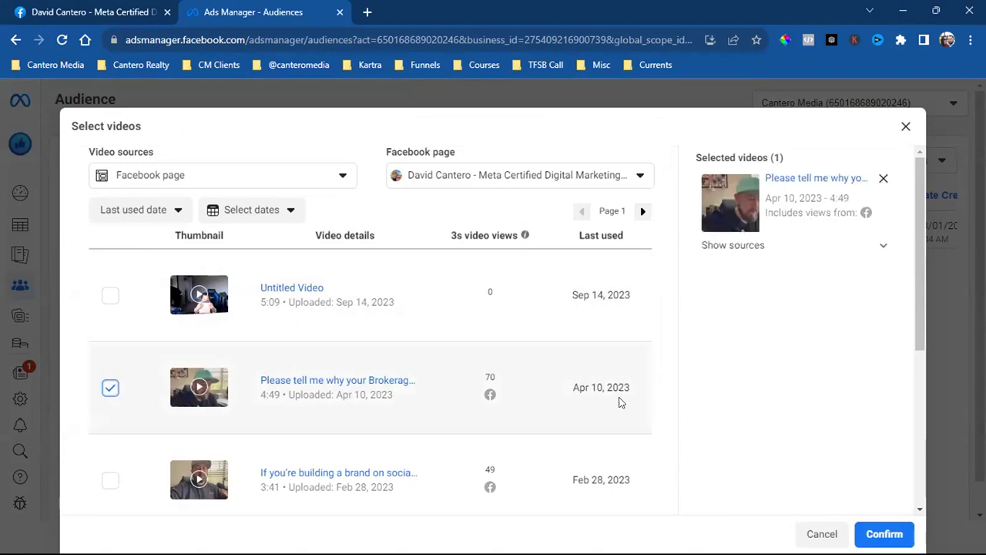
left_click(884, 534)
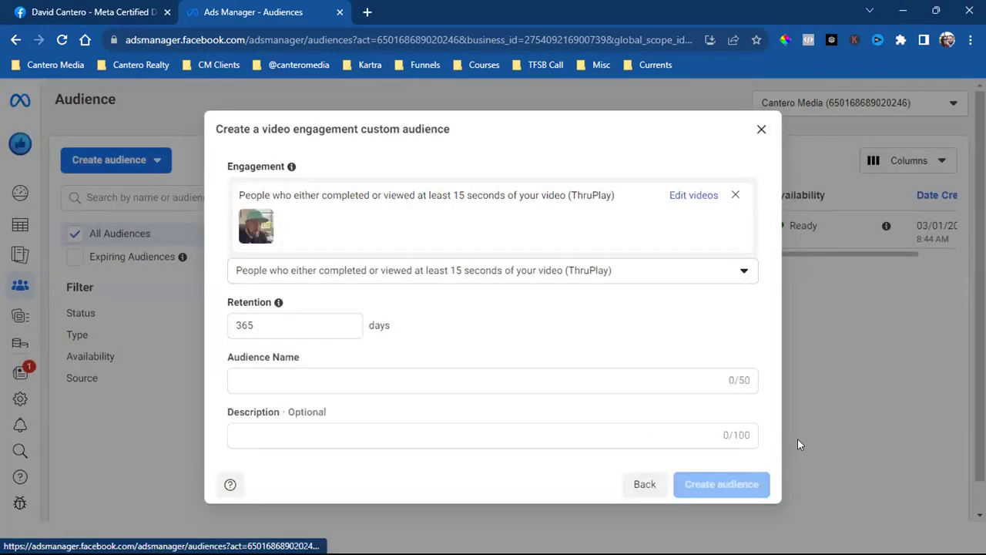
Name the audience "All Things Fall Video (15 sec)"
left_click(295, 378)
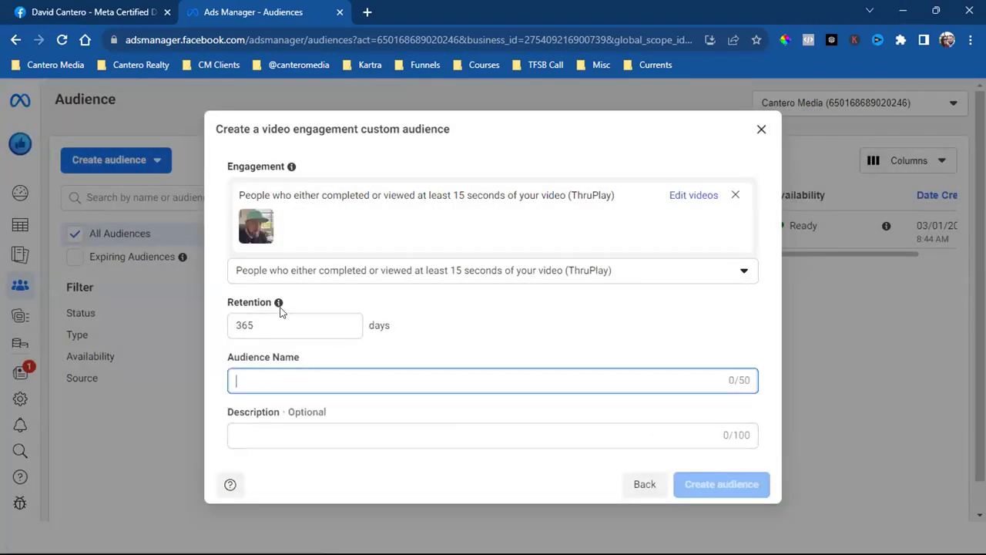
mouse_move(279, 308)
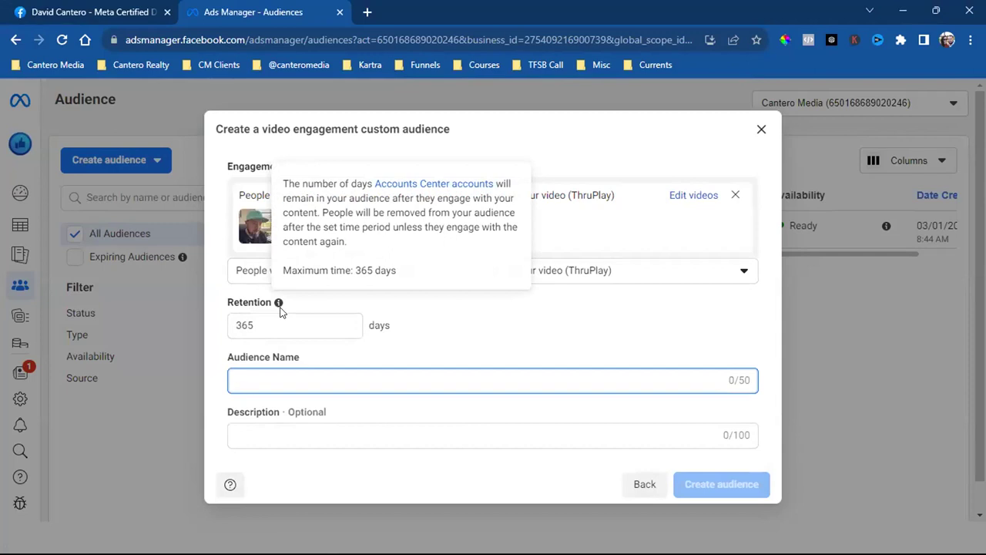
type("All things fall")
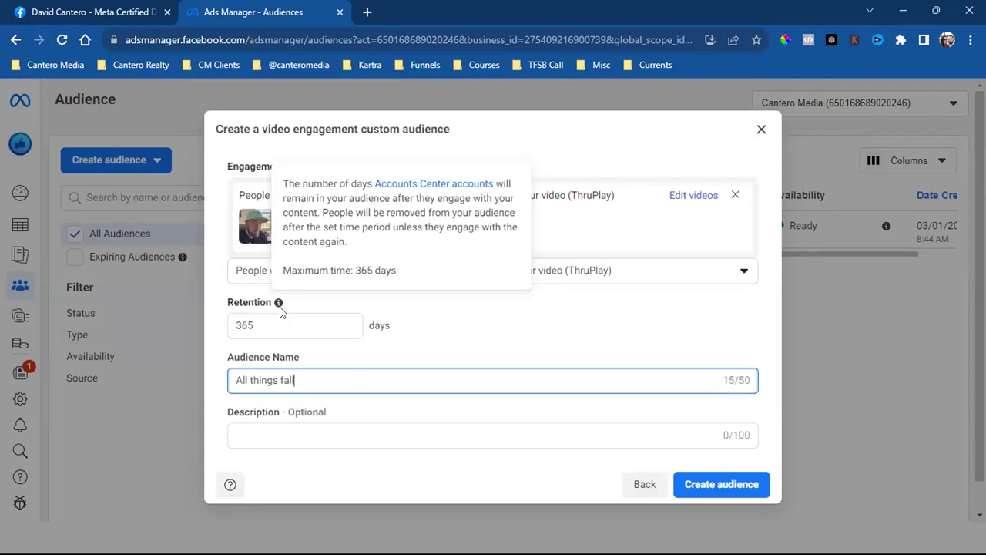
type("Video")
key("Left")
key("Left")
key("Left")
key("Left")
key("Left")
key("Left")
key("Left")
key("Left")
key("BackSpace")
type("F")
key("Left")
key("Left")
key("Left")
key("Left")
key("Left")
key("Left")
key("Left")
key("BackSpace")
type("T")
key("Right")
key("Right")
key("Right")
key("Right")
key("Right")
key("Right")
key("Right")
key("Right")
key("Right")
key("Right")
key("Right")
key("Right")
key("Right")
key("Right")
key("Right")
key("Right")
type("(15 sec)")
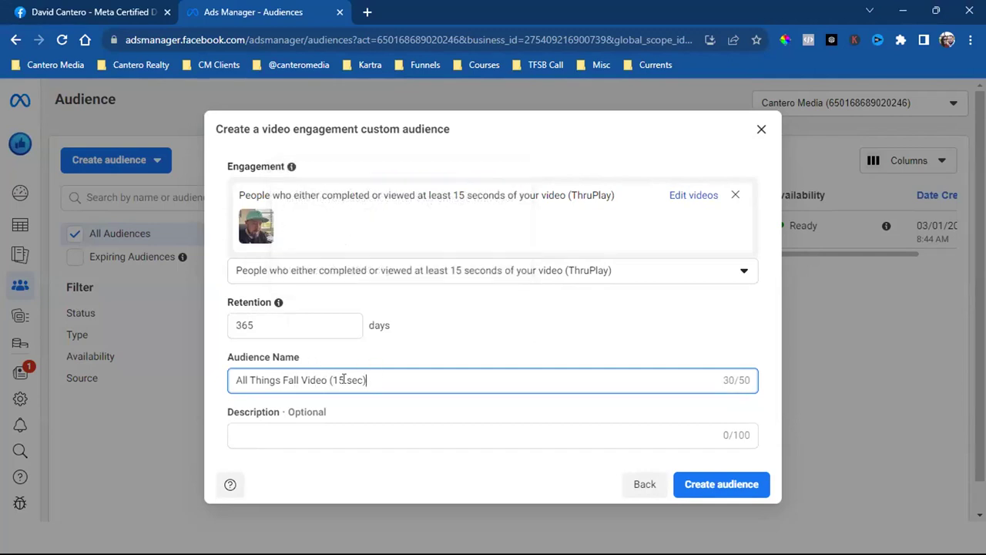
Create the video engagement custom audience and close the completion dialog
left_click_drag(231, 325, 378, 324)
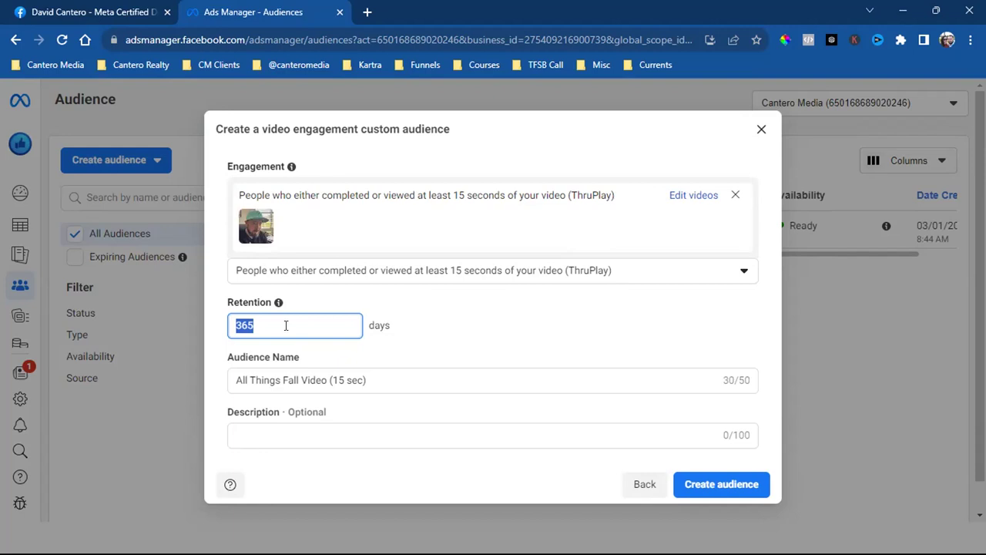
left_click(433, 330)
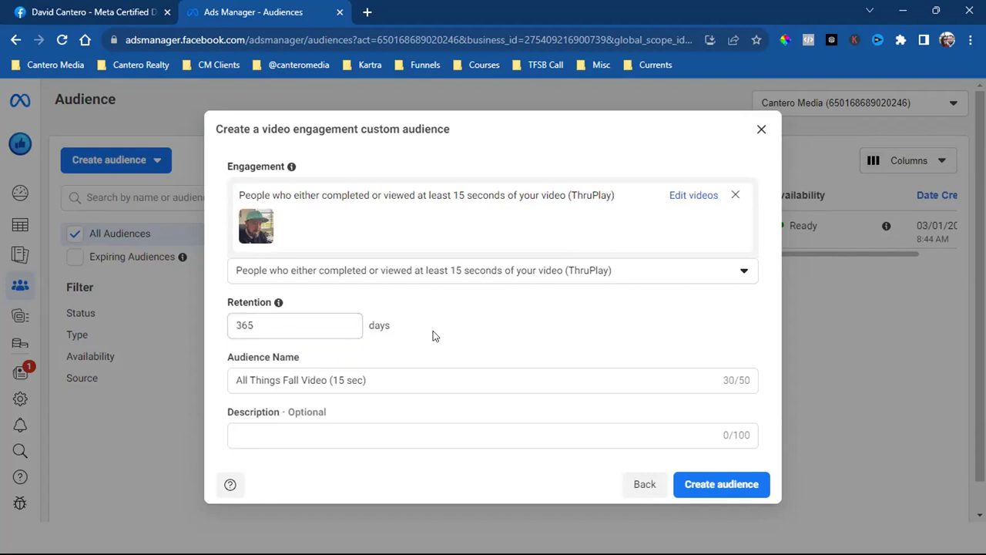
left_click(724, 487)
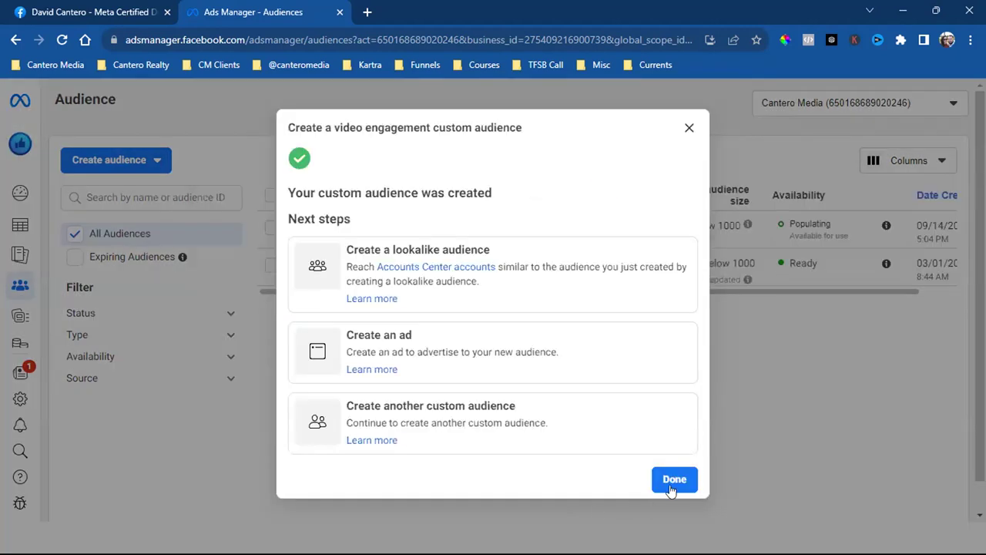
left_click(673, 484)
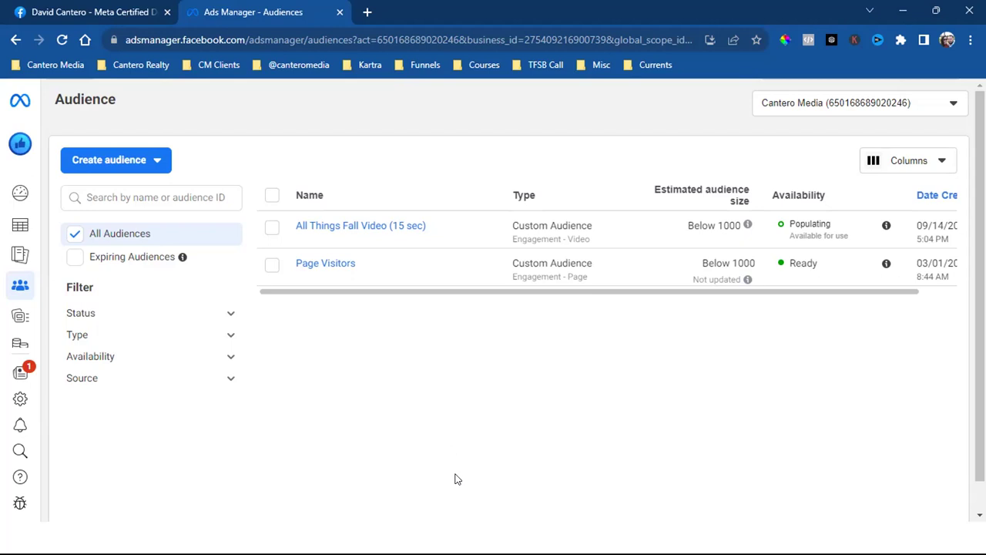
Switch from the audiences page to the Ads Manager campaigns overview
mouse_move(32, 312)
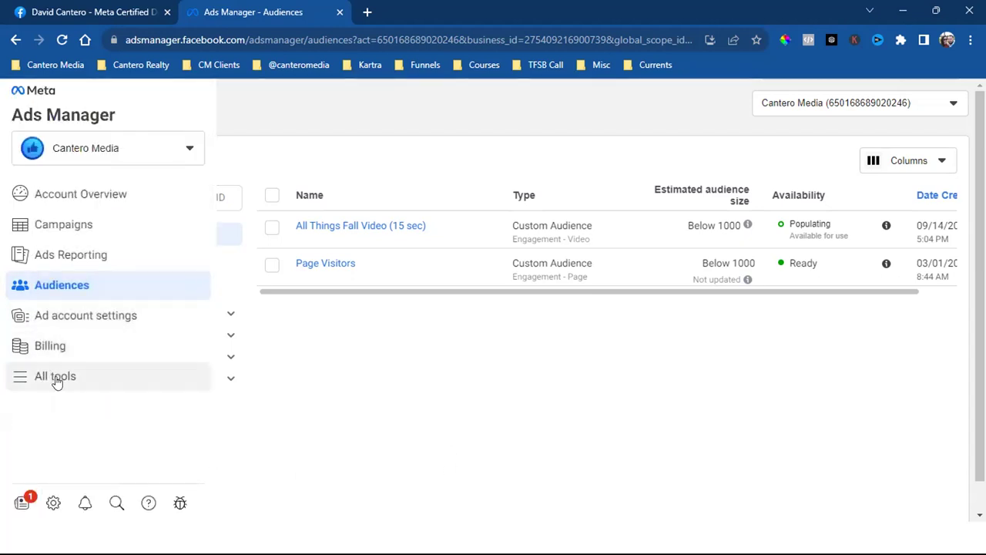
left_click(55, 380)
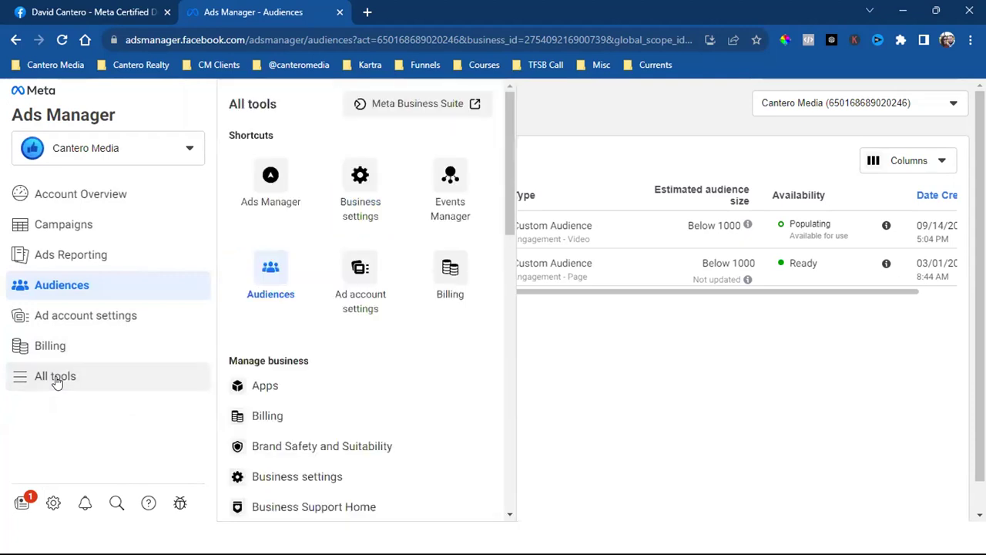
left_click(270, 178)
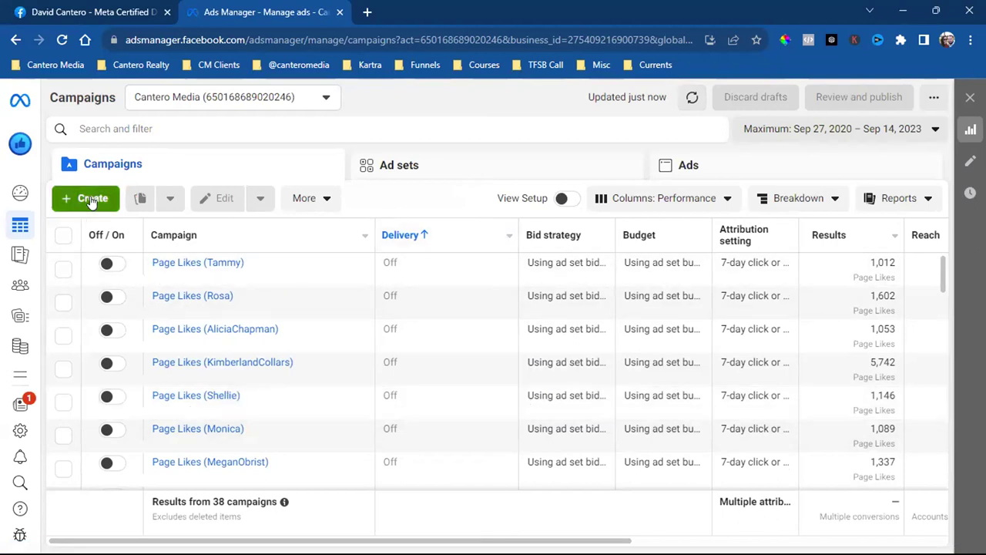
Start a new campaign and choose Awareness as its objective
left_click(89, 198)
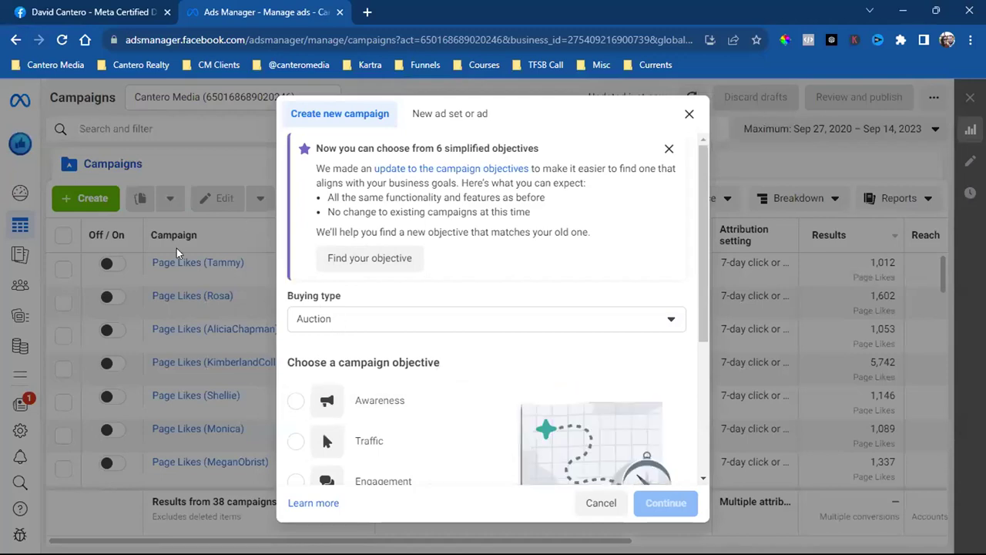
scroll(491, 346, "down", 3)
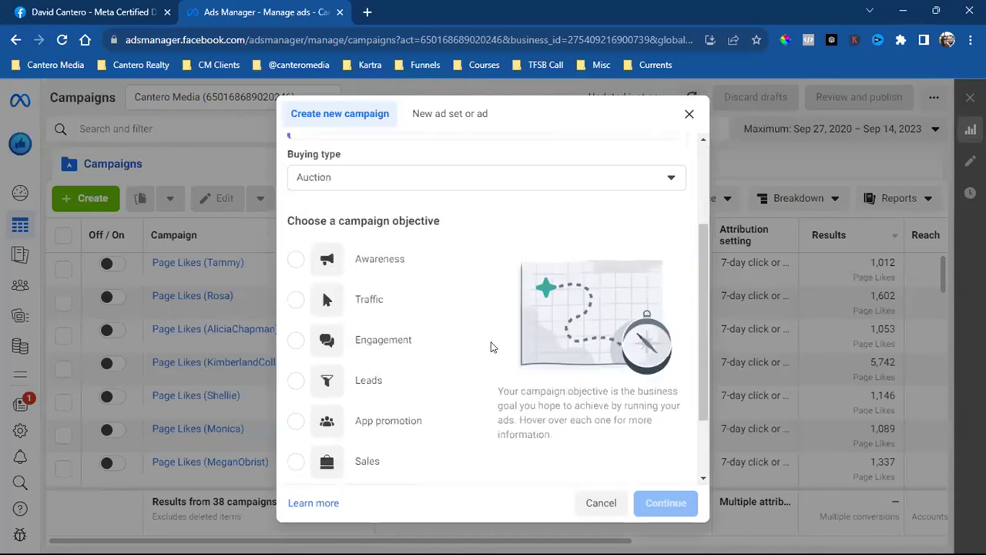
scroll(468, 386, "down", 2)
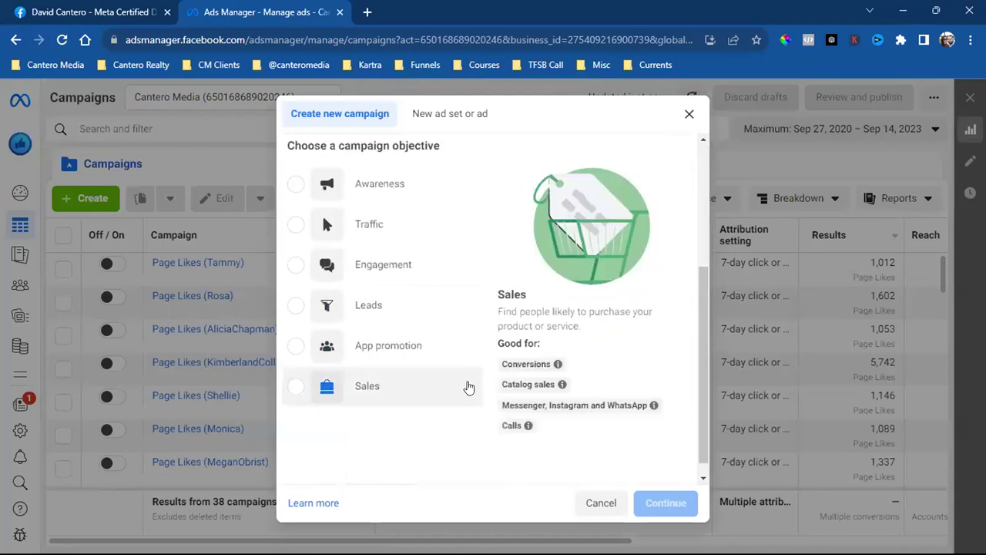
left_click(399, 199)
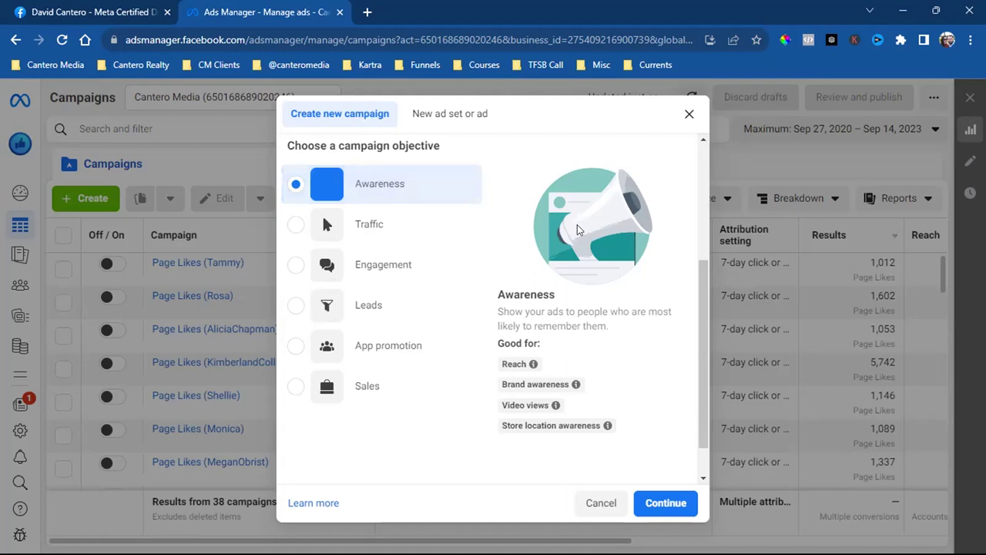
Keep Auction as the buying type and continue to the Awareness campaign's settings
scroll(498, 236, "up", 3)
scroll(498, 236, "down", 2)
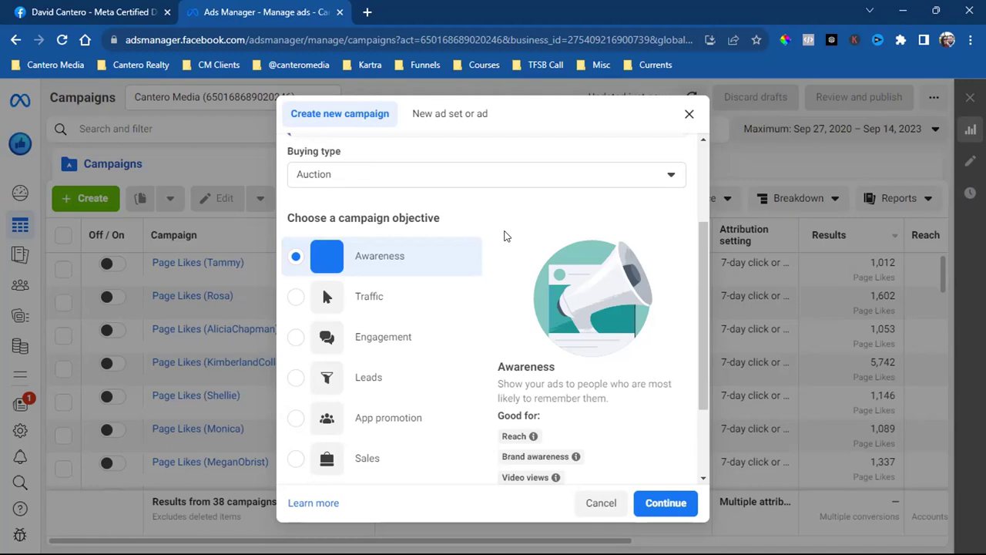
scroll(504, 236, "up", 2)
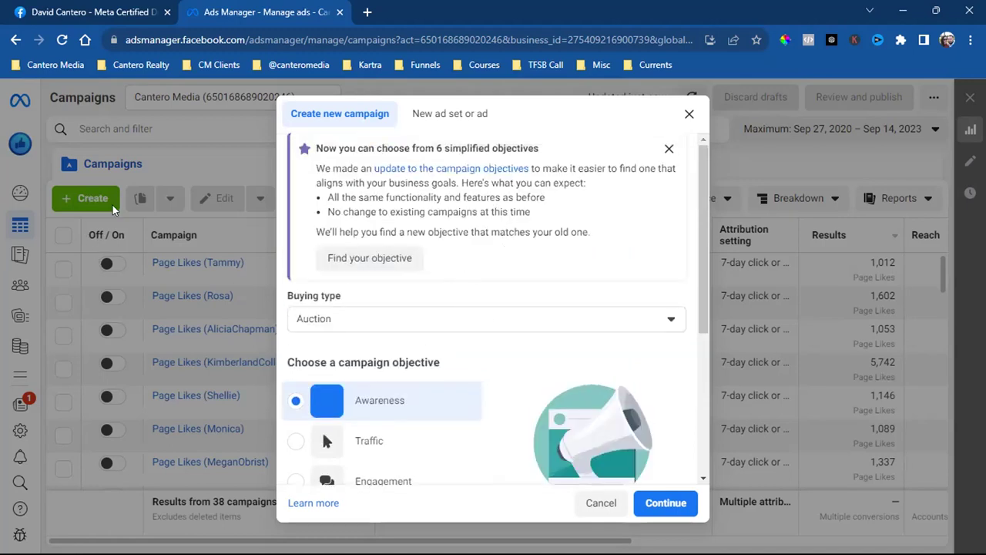
scroll(586, 409, "down", 2)
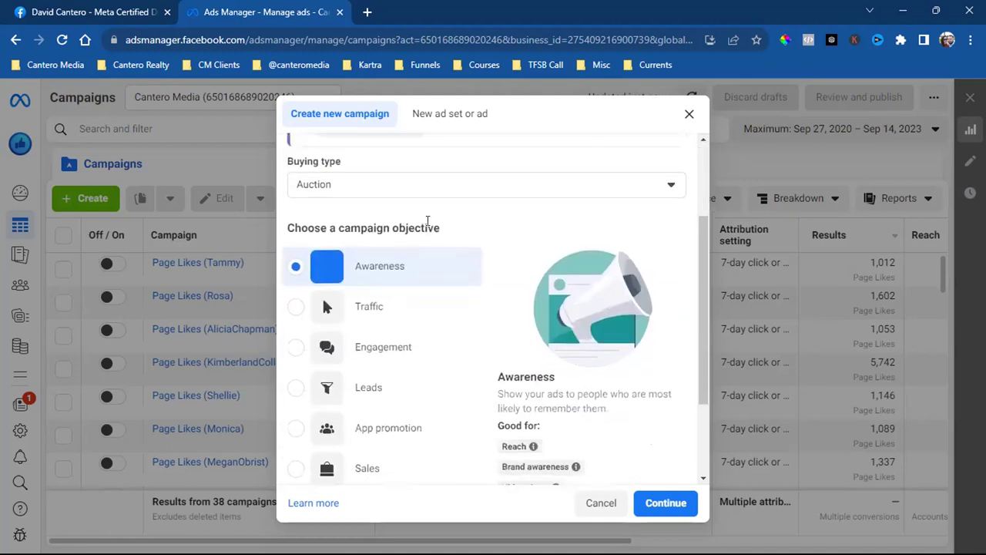
scroll(427, 221, "up", 2)
left_click(337, 324)
left_click(336, 324)
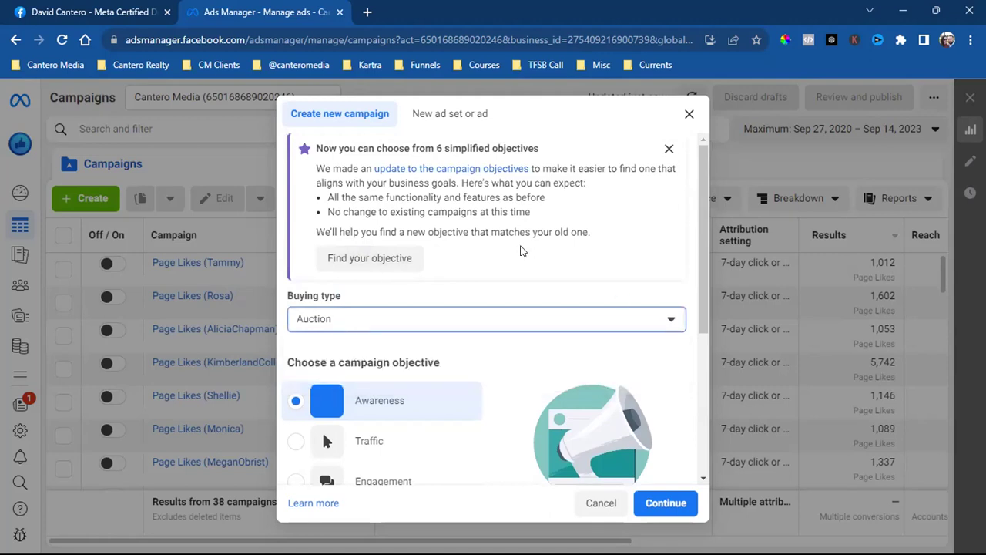
scroll(522, 249, "down", 2)
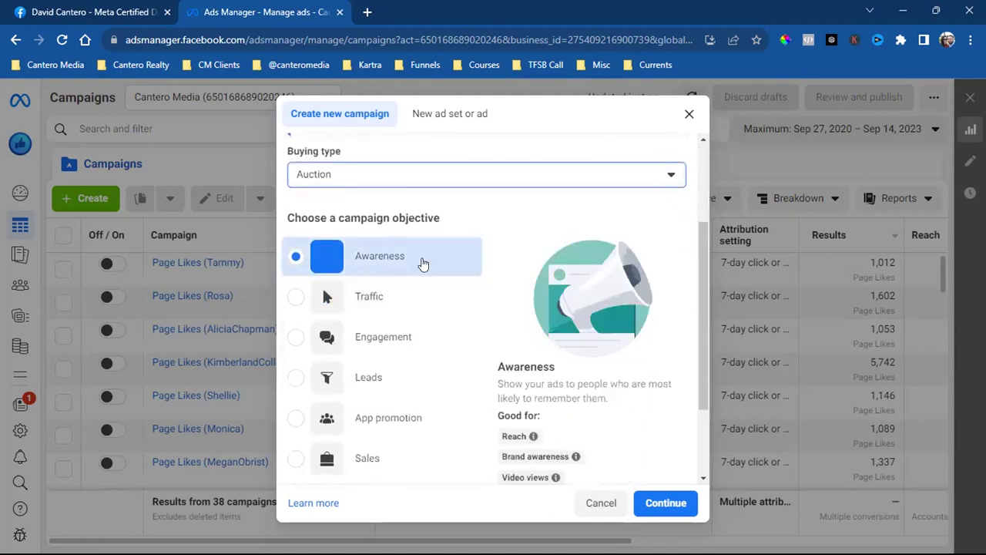
scroll(422, 263, "down", 2)
left_click(665, 502)
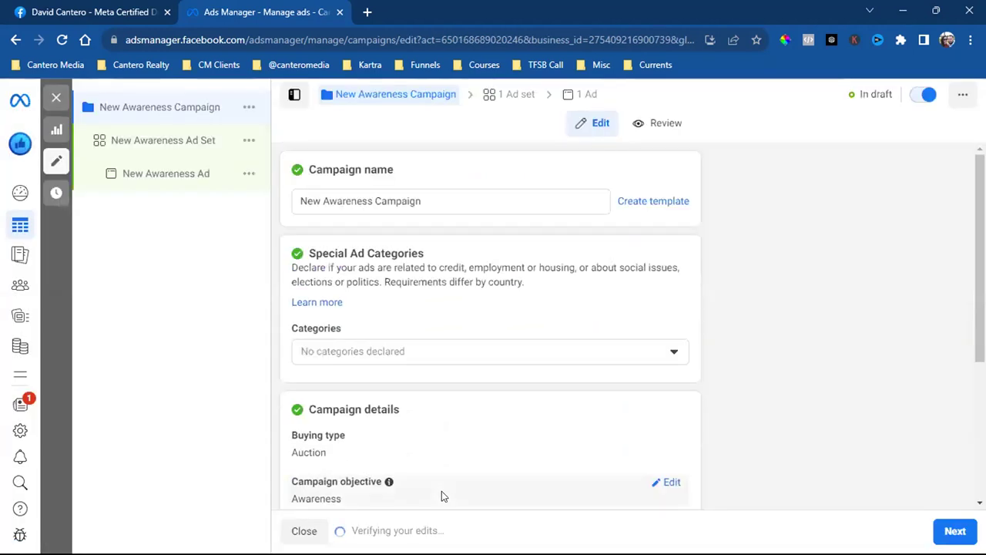
Name the campaign "All Things Fall Video"
triple_click(392, 202)
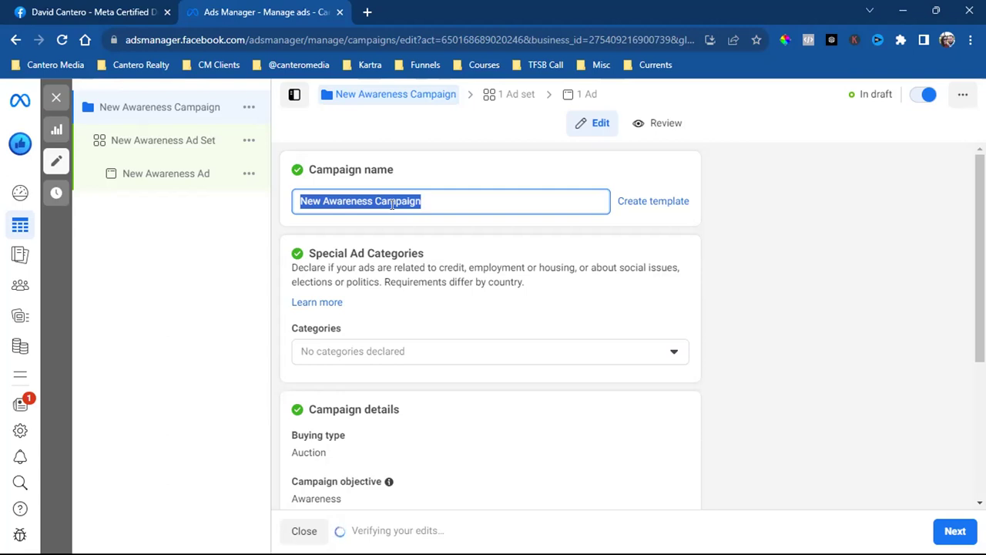
type("All Tjh")
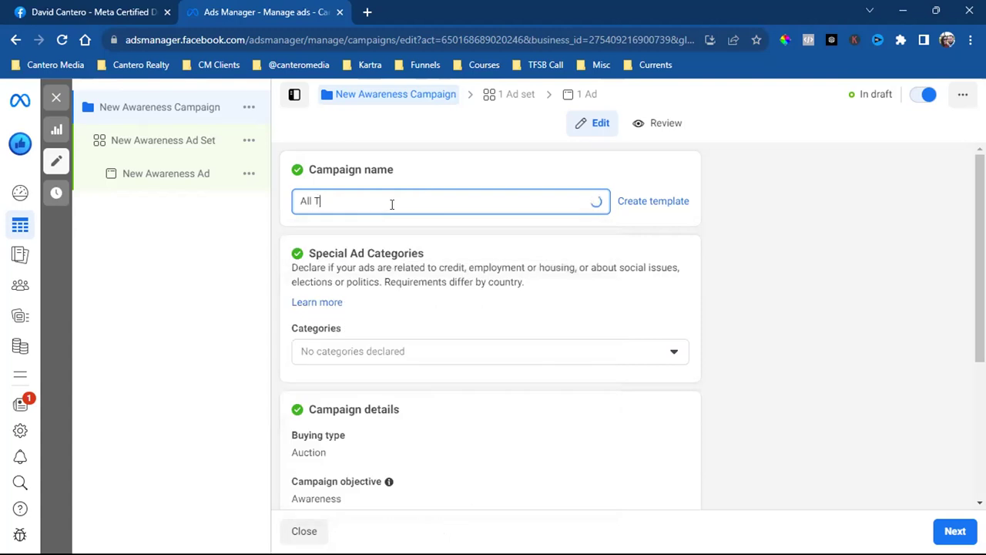
key("BackSpace")
key("BackSpace")
type("hings FGal")
key("BackSpace")
key("BackSpace")
key("BackSpace")
type("all Video")
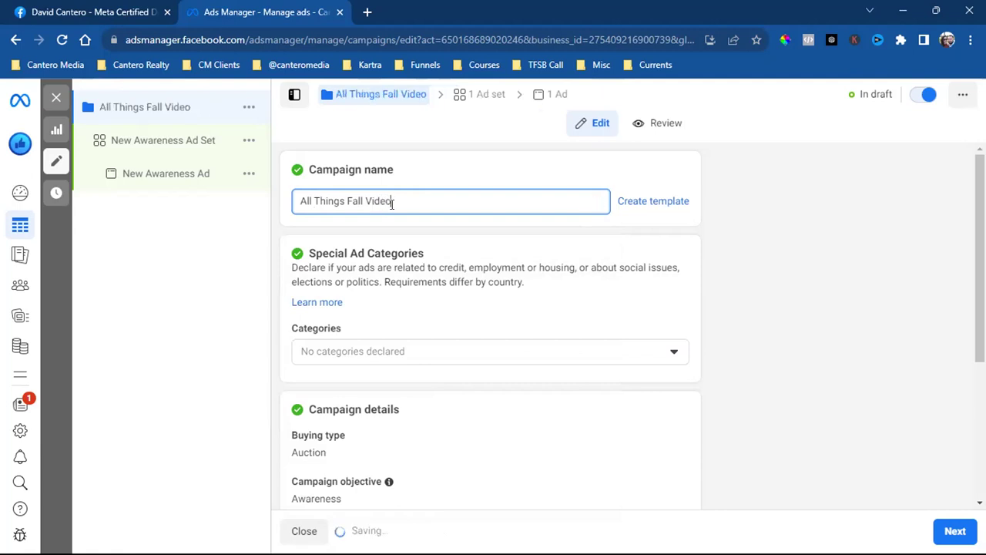
Append "(Awareness)" to the campaign name and continue to the ad set settings
triple_click(341, 203)
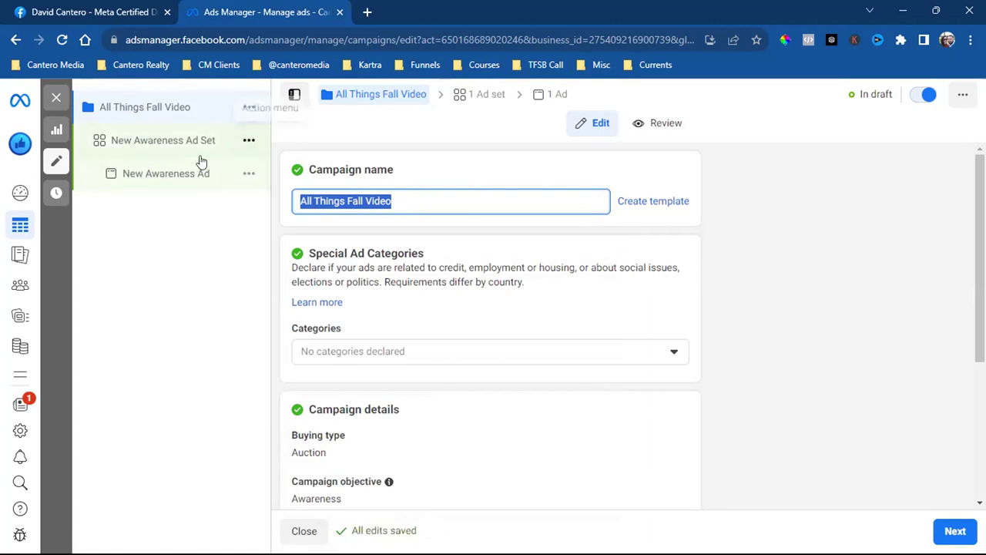
left_click(396, 199)
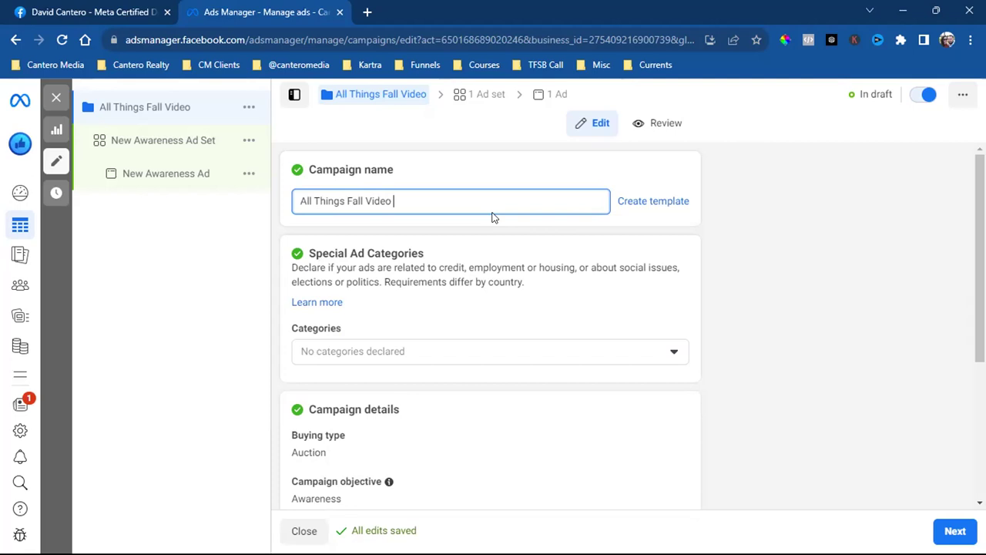
type("(Awareness)")
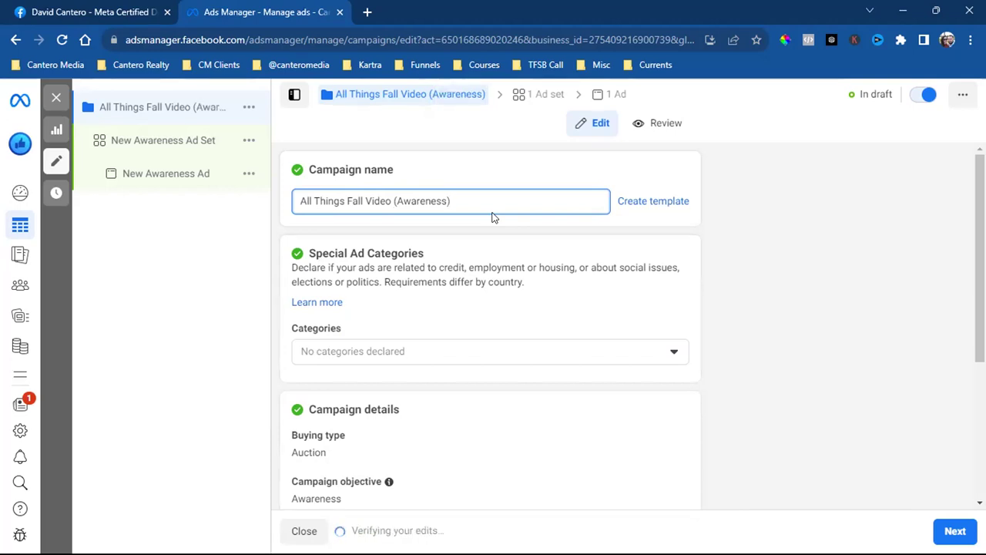
scroll(399, 258, "down", 1)
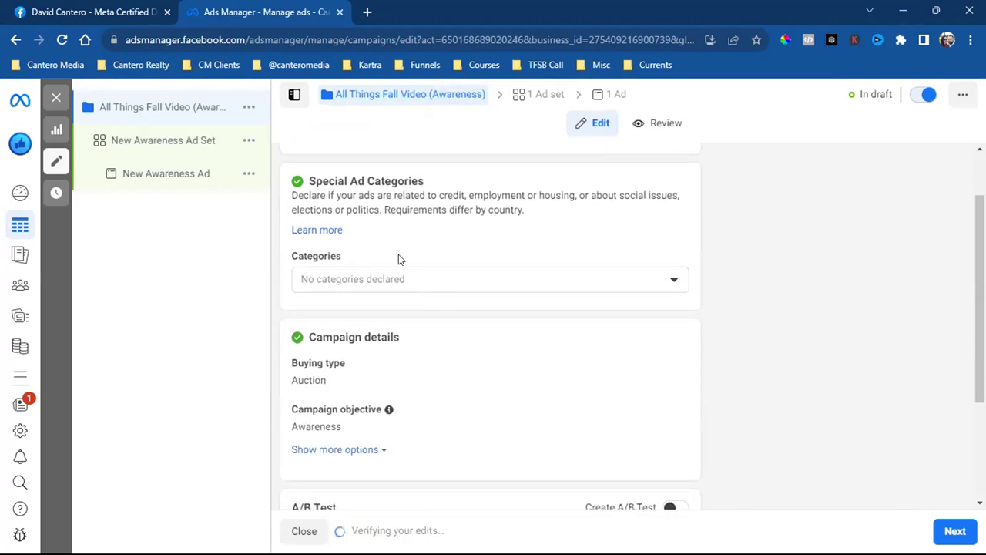
scroll(494, 398, "down", 2)
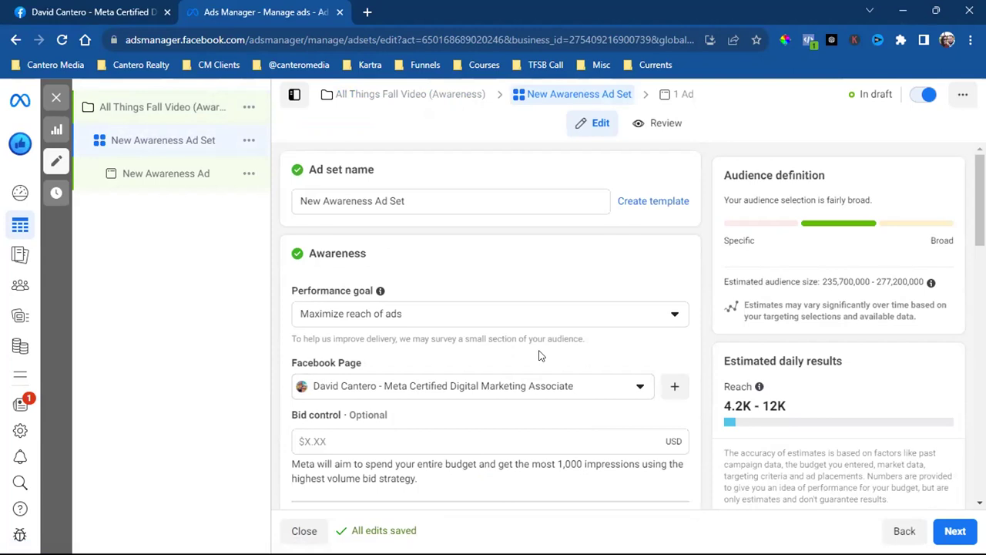
Examine the ad set's name, performance goal and selectable Facebook pages
triple_click(380, 201)
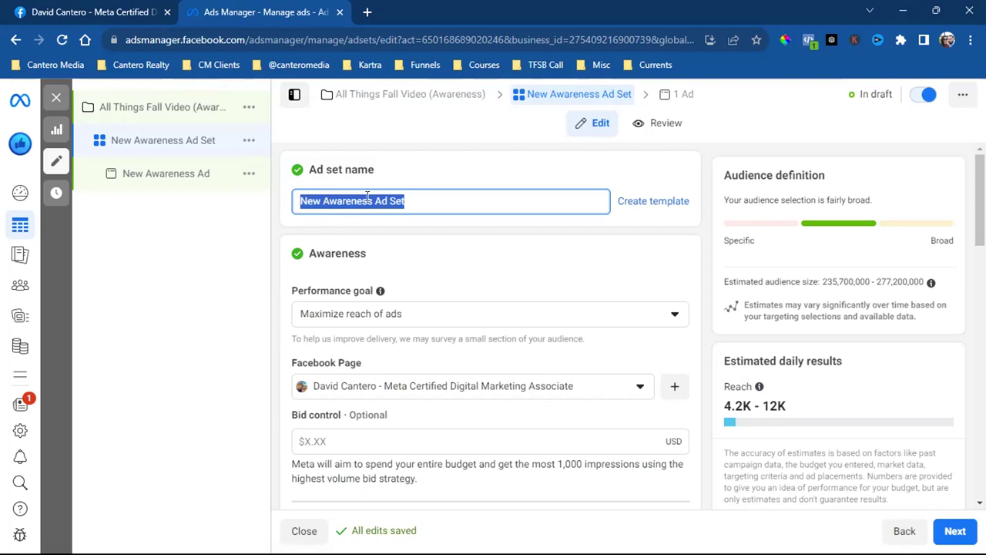
scroll(370, 259, "down", 3)
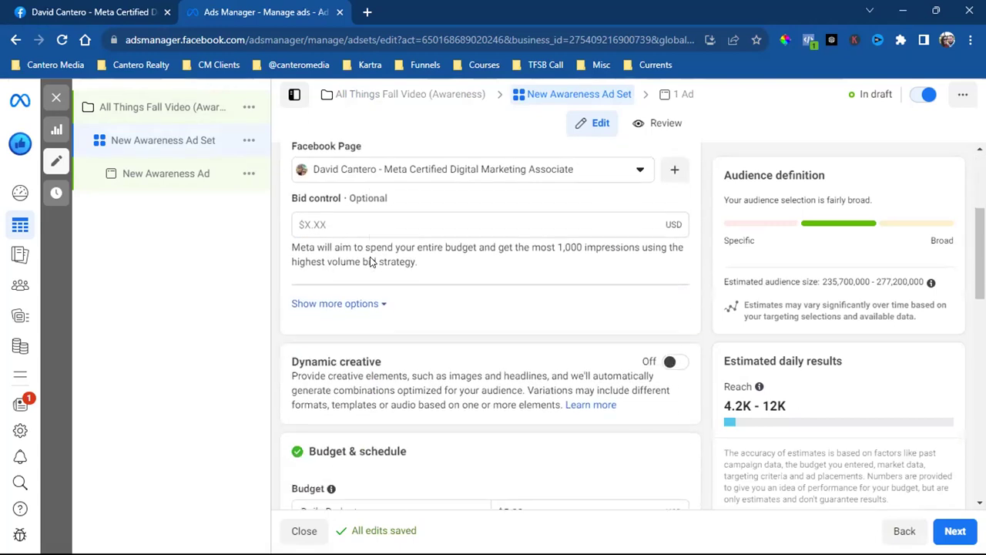
scroll(371, 262, "down", 2)
scroll(398, 341, "up", 5)
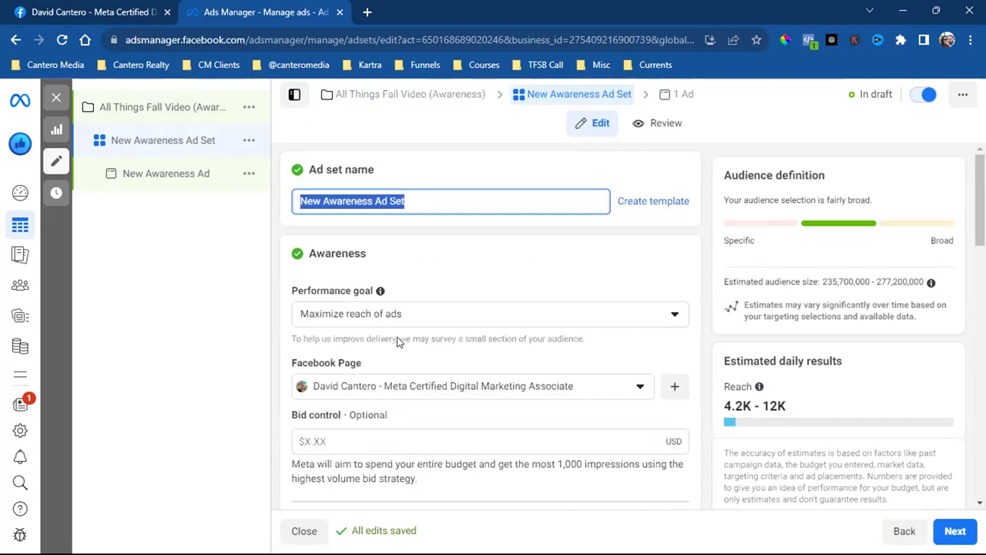
left_click(435, 268)
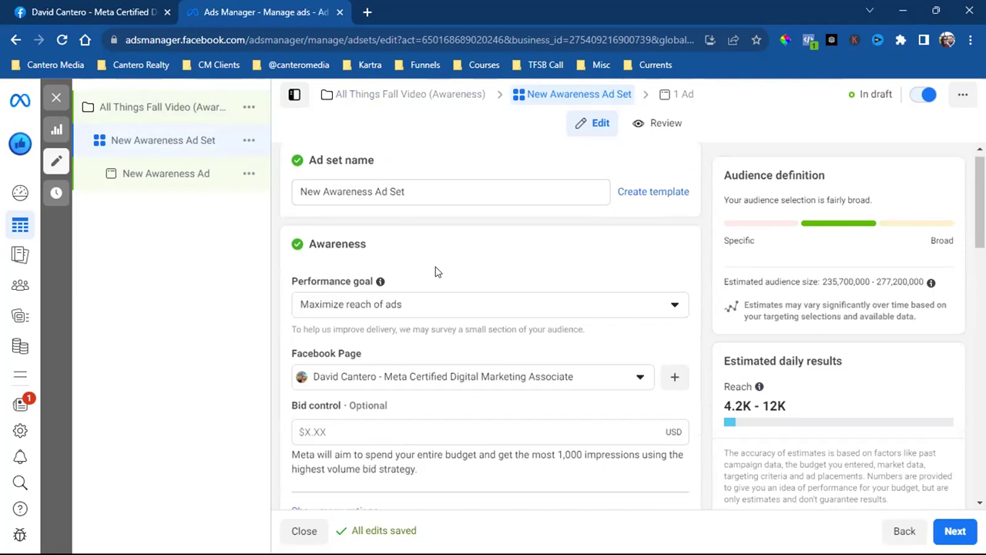
scroll(435, 270, "down", 1)
scroll(615, 242, "down", 1)
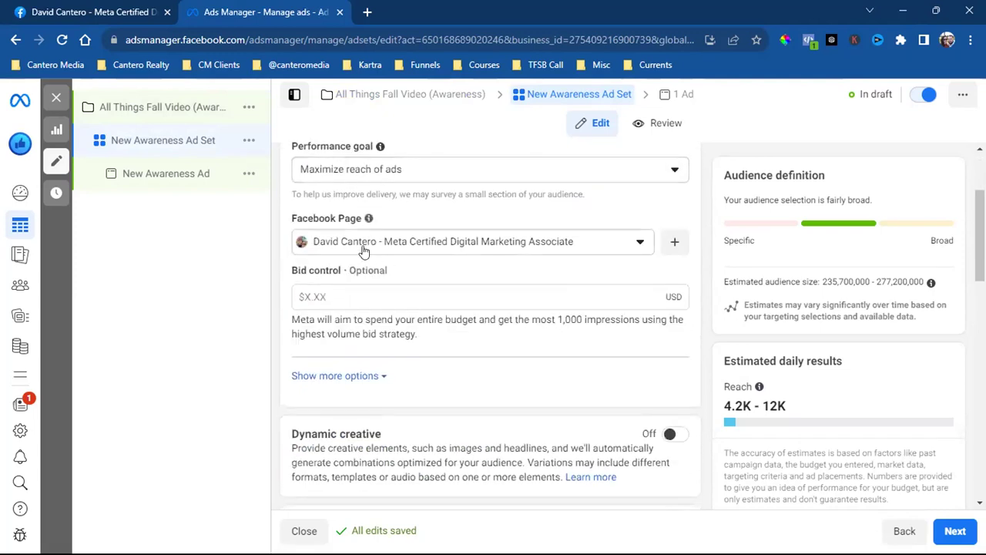
left_click(419, 249)
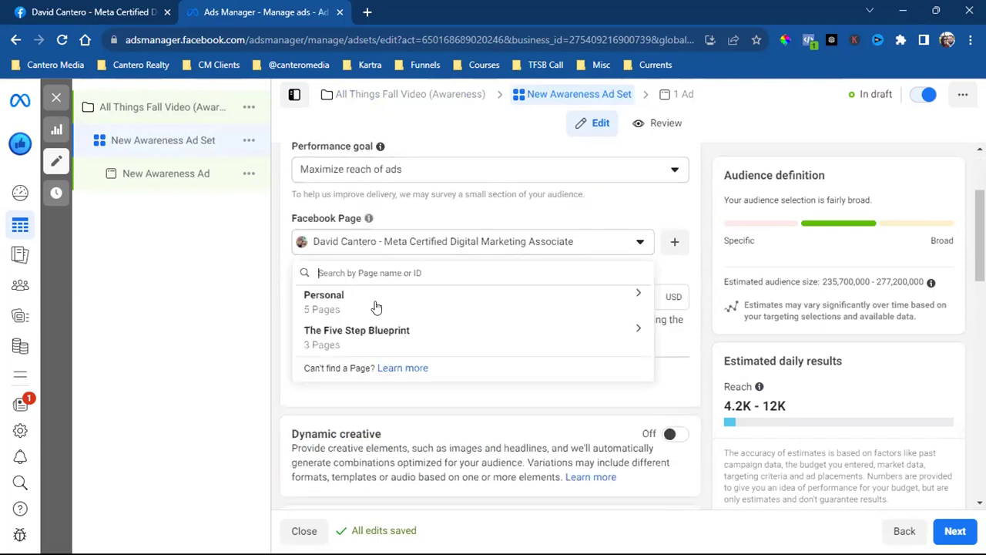
left_click(424, 249)
left_click(425, 247)
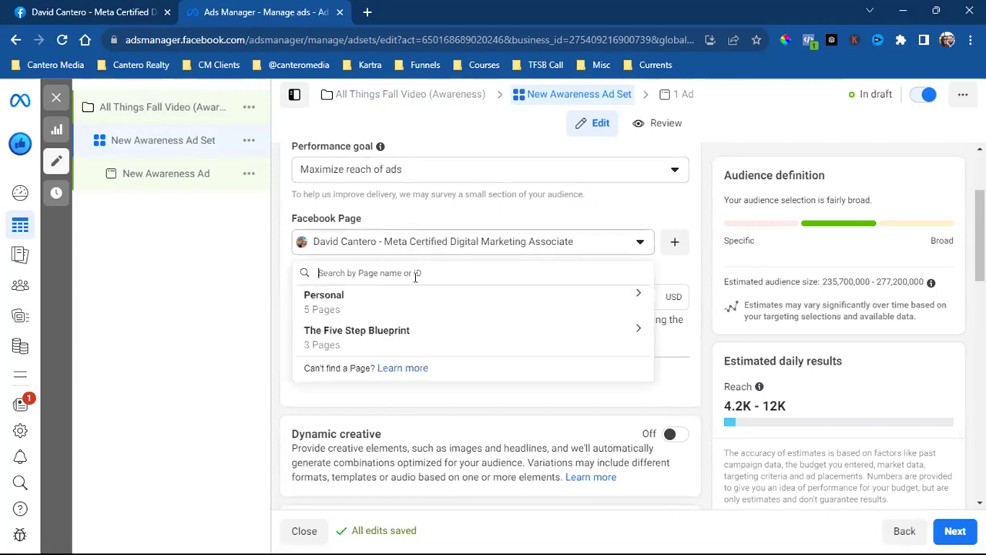
left_click(271, 274)
Try a lifetime budget of $100 for the ad set
scroll(271, 276, "down", 4)
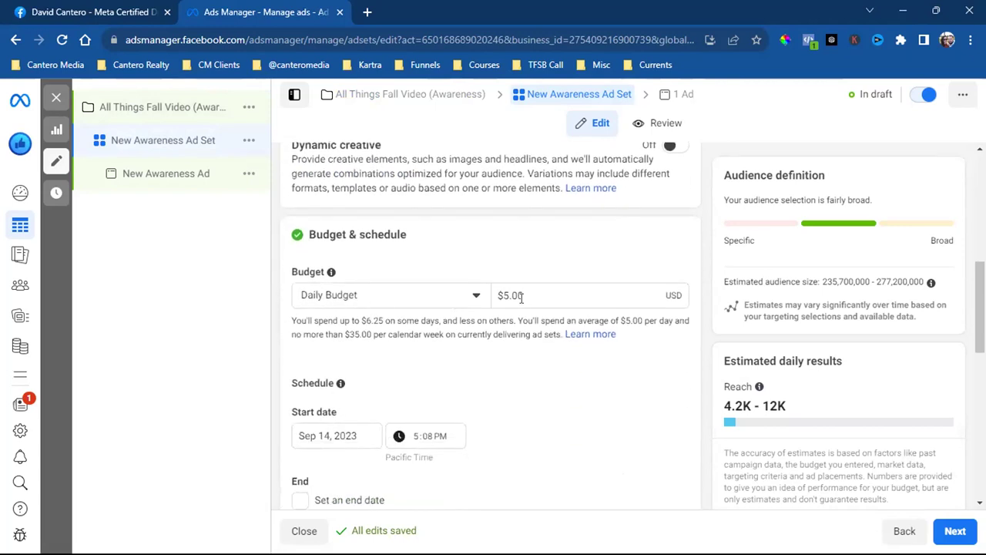
left_click(452, 297)
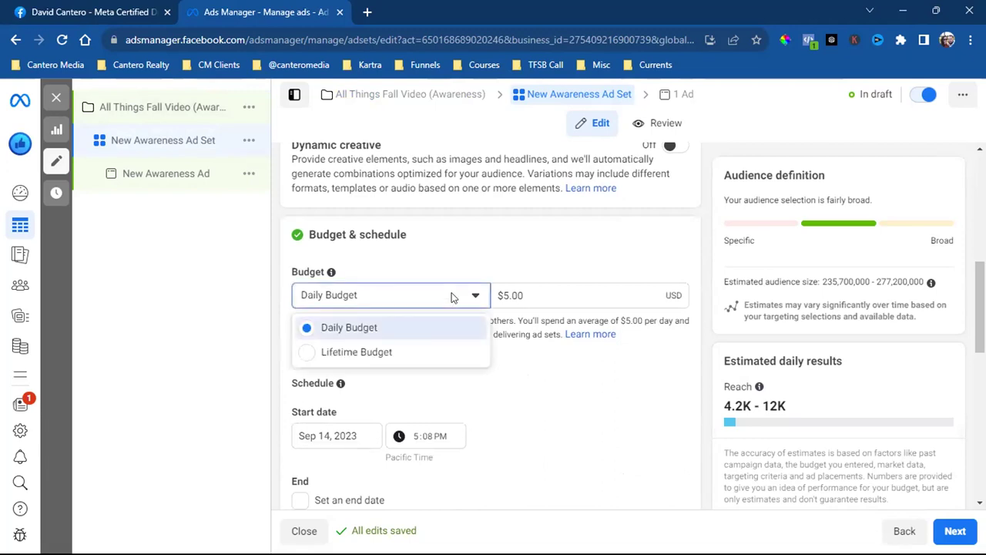
left_click(370, 353)
double_click(527, 297)
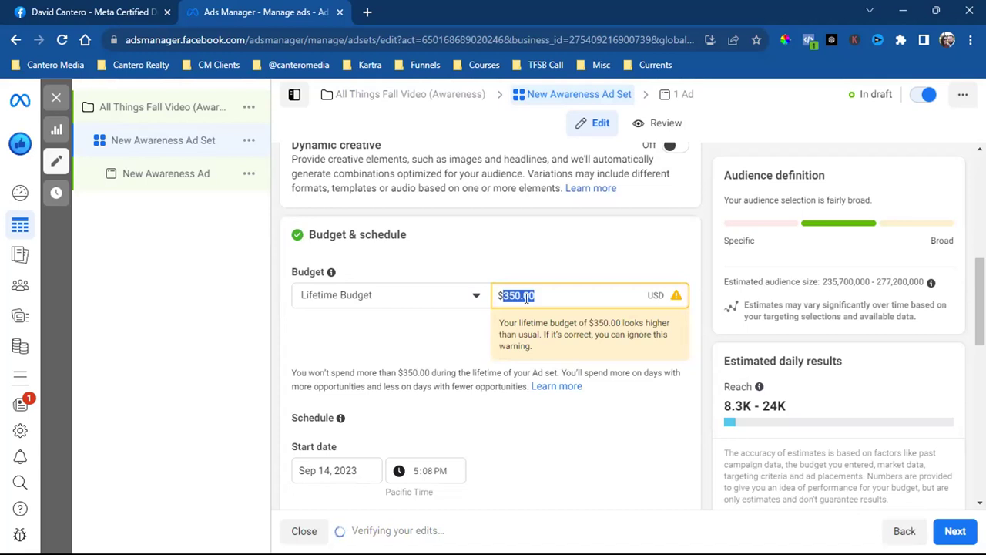
left_click(429, 294)
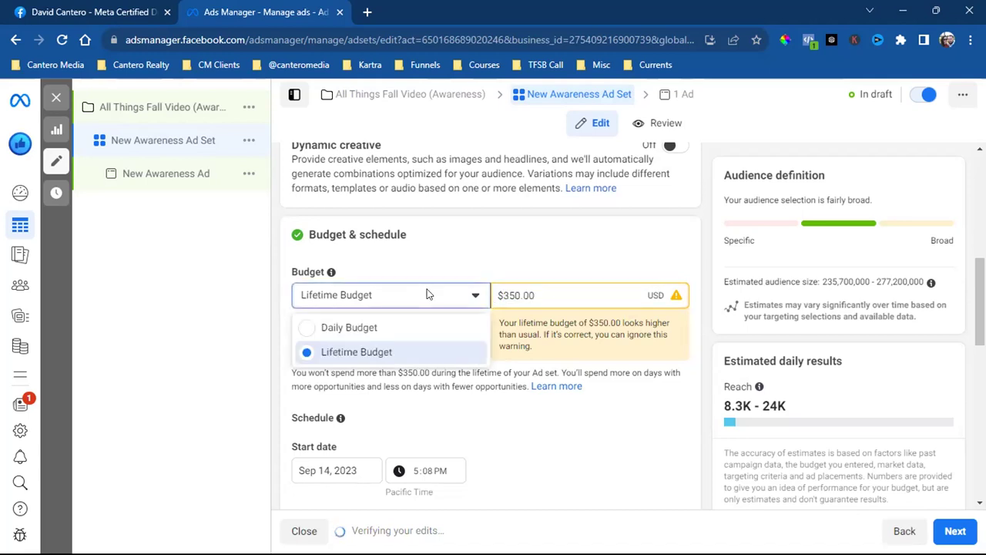
left_click(508, 302)
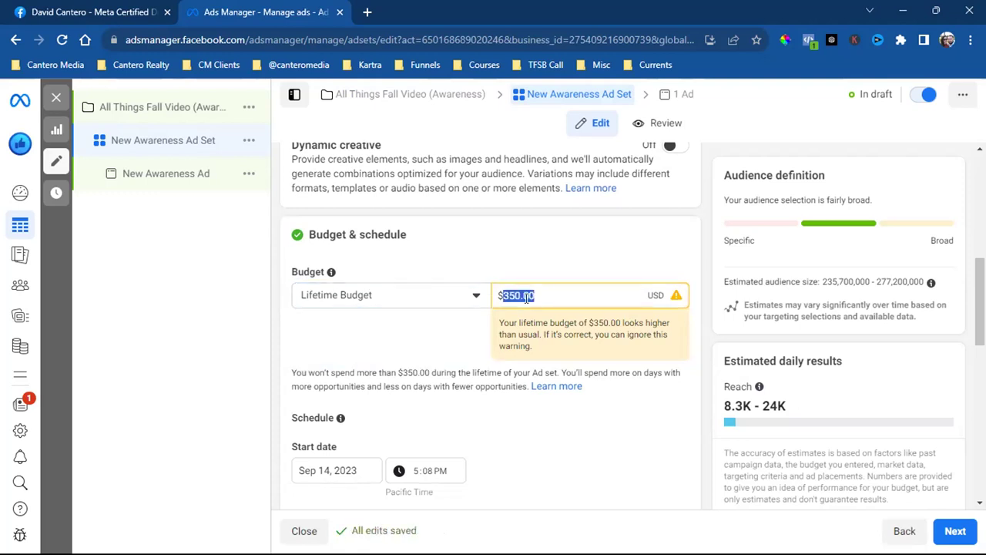
type("100")
Switch the ad set to a daily budget and set the amount to $10
left_click(408, 300)
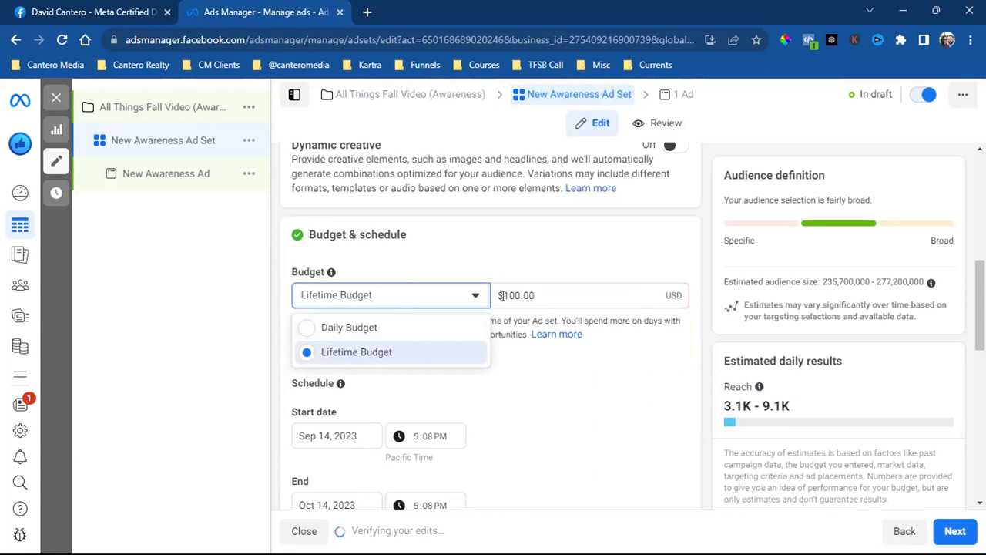
left_click(410, 329)
double_click(524, 295)
type("10")
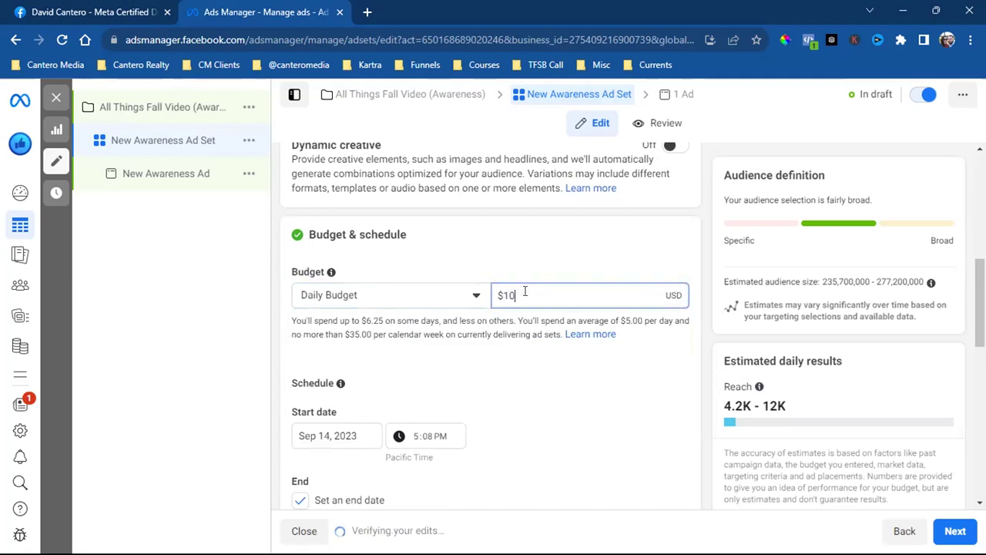
Set the ad set's schedule to start on September 15, 2023 at 6:00 AM
left_click(561, 241)
scroll(363, 390, "down", 1)
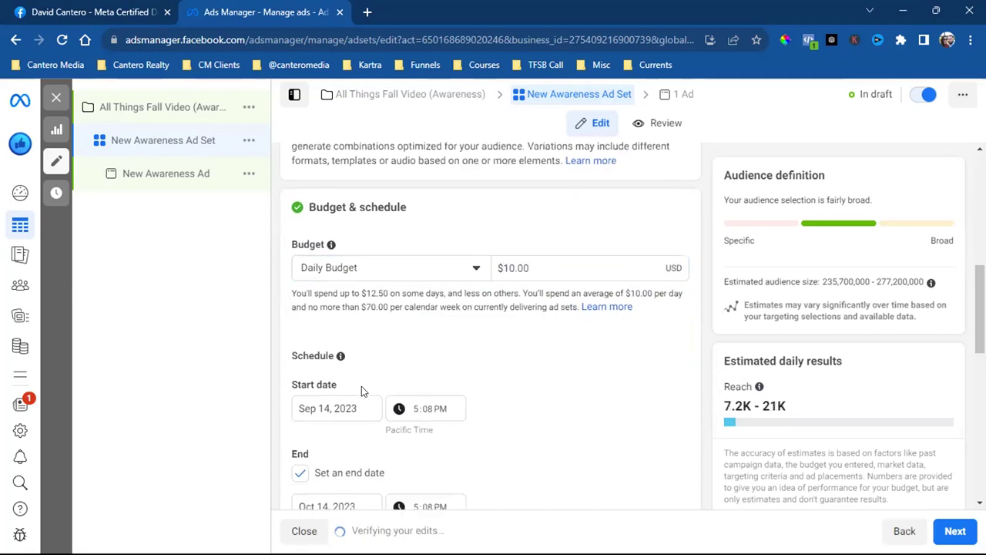
left_click(324, 363)
left_click(424, 472)
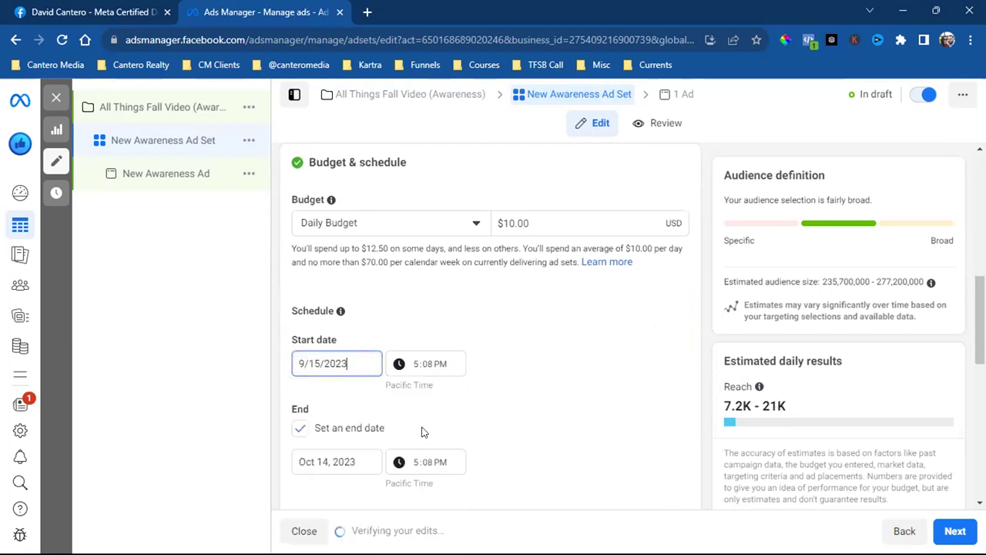
left_click(412, 367)
type("6")
type("00")
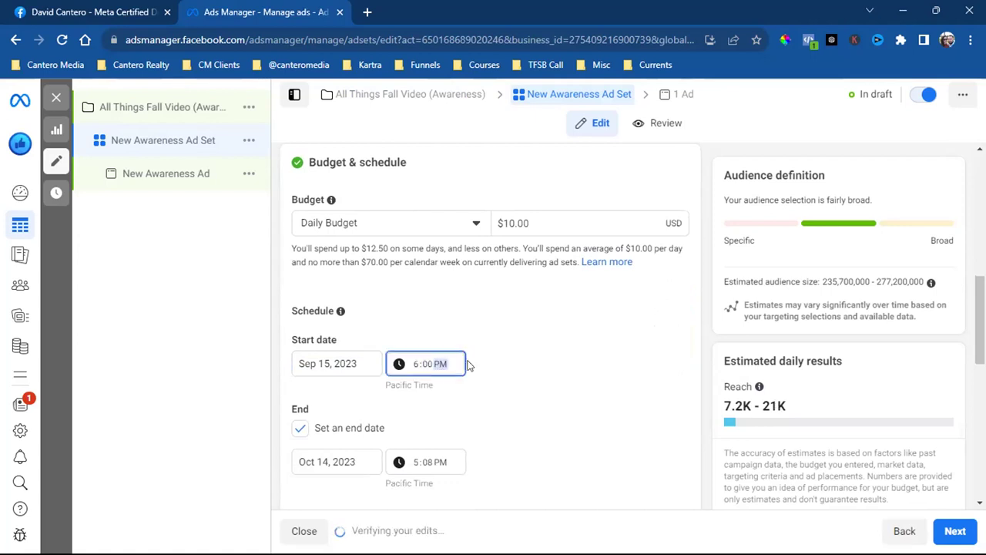
type("a")
left_click(498, 366)
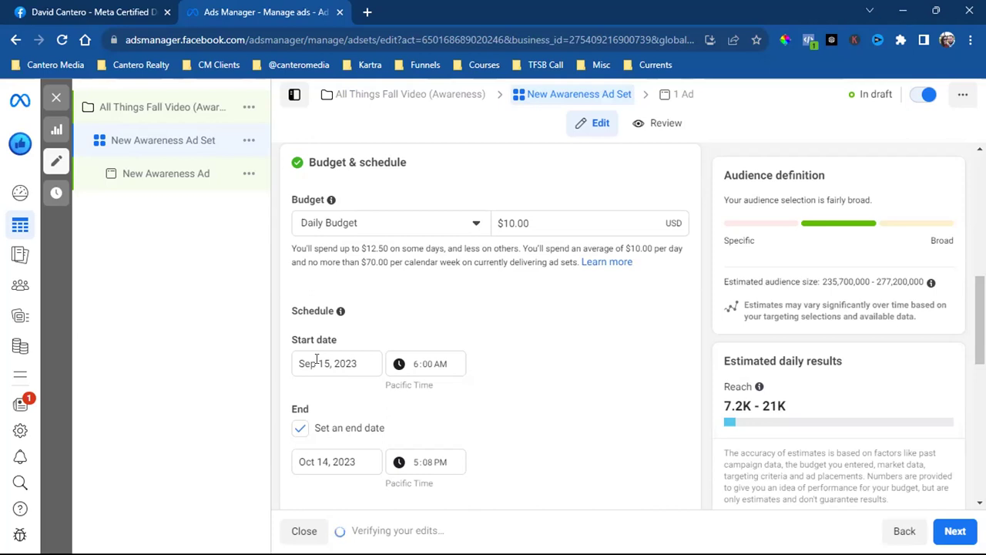
Set the ad set's schedule to end on September 25, 2023 at 6:00 AM
scroll(382, 361, "down", 1)
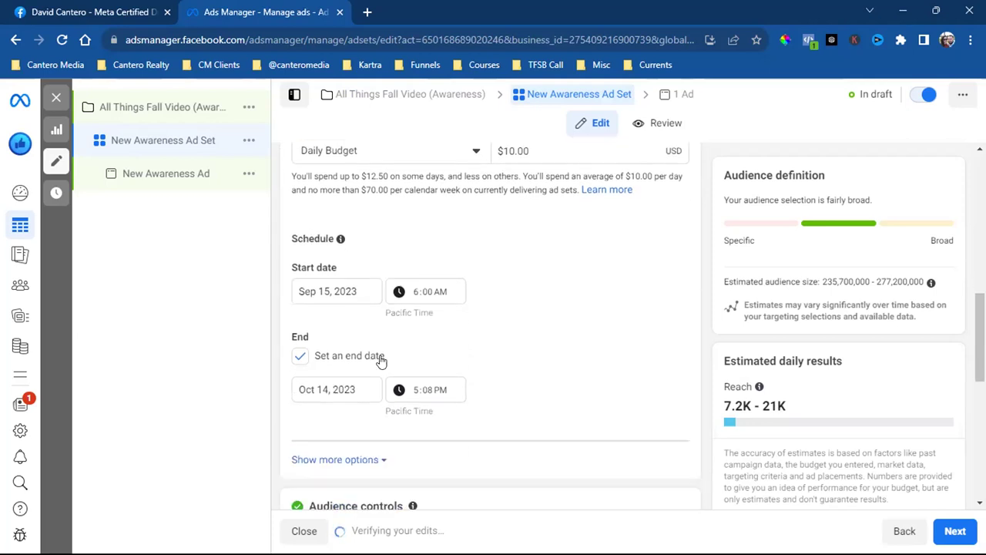
left_click(309, 387)
left_click(305, 220)
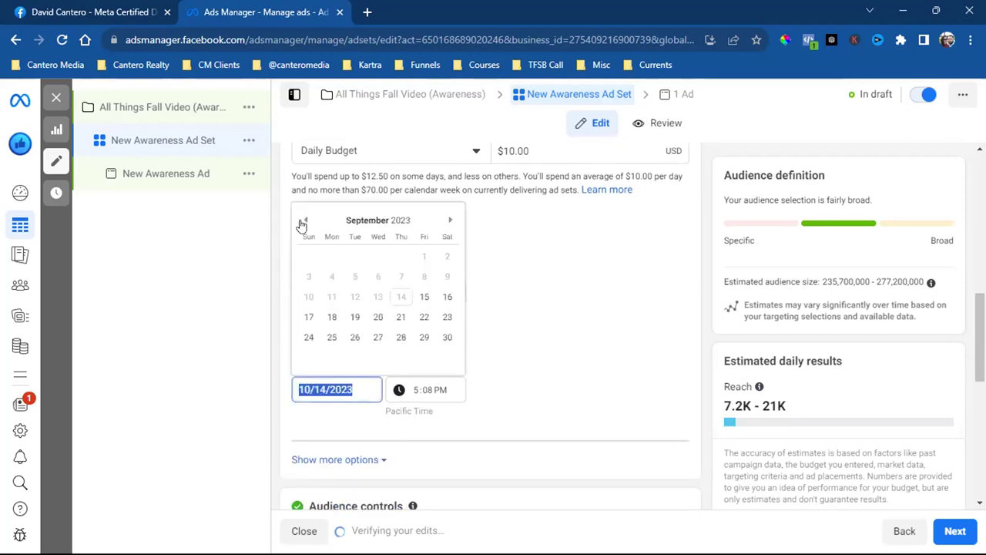
left_click(418, 336)
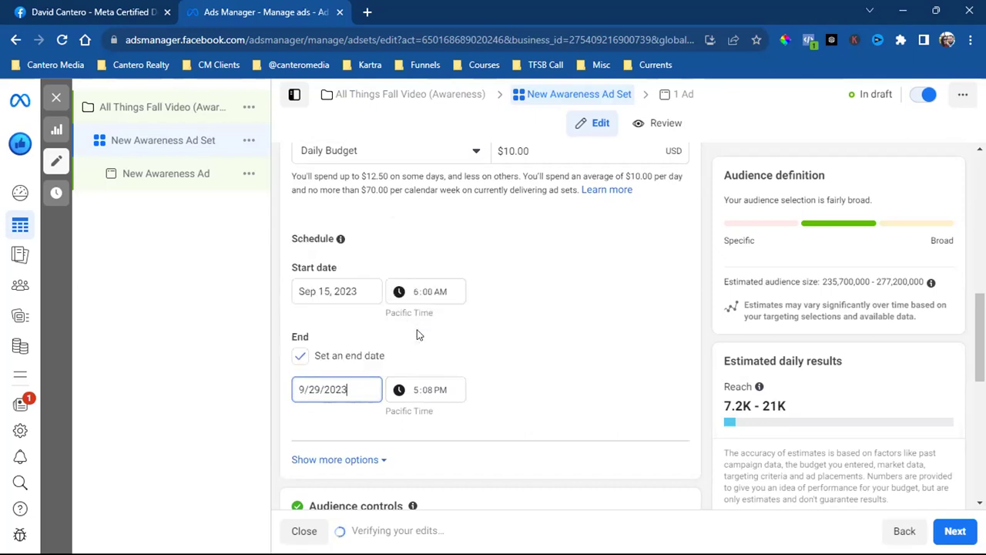
left_click(342, 390)
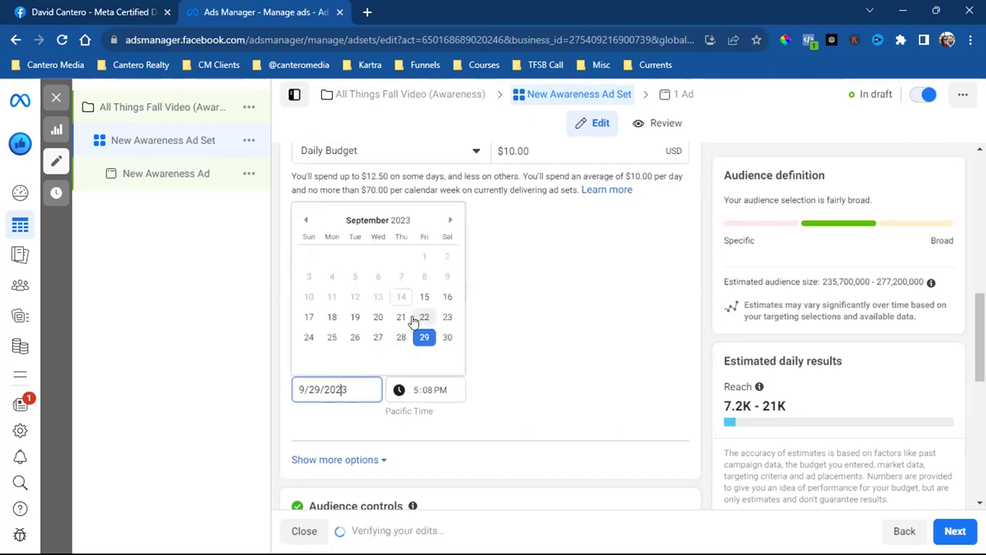
left_click(332, 336)
left_click(413, 392)
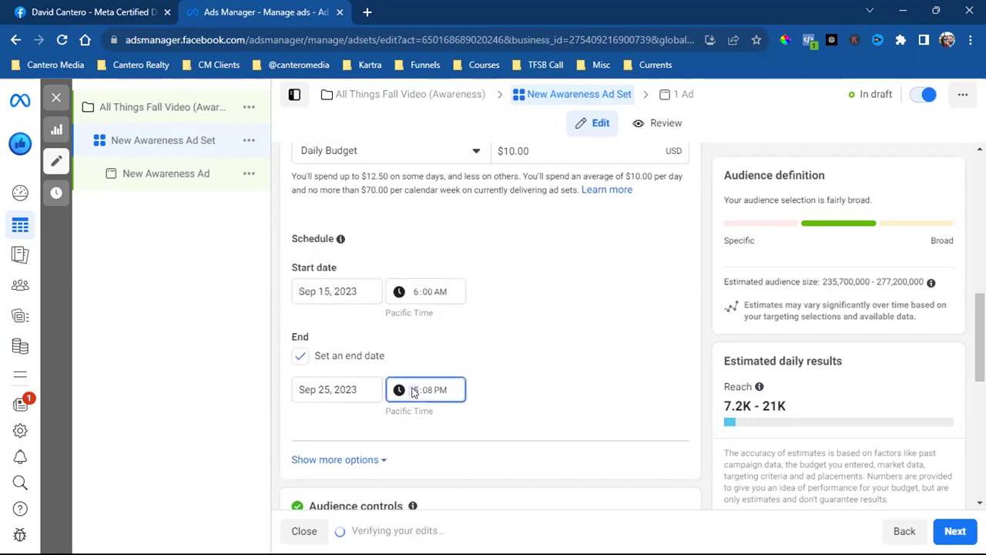
left_click(429, 391)
key("a")
left_click(507, 349)
Switch the ad set to a lifetime budget and set the amount to $100
scroll(507, 350, "up", 1)
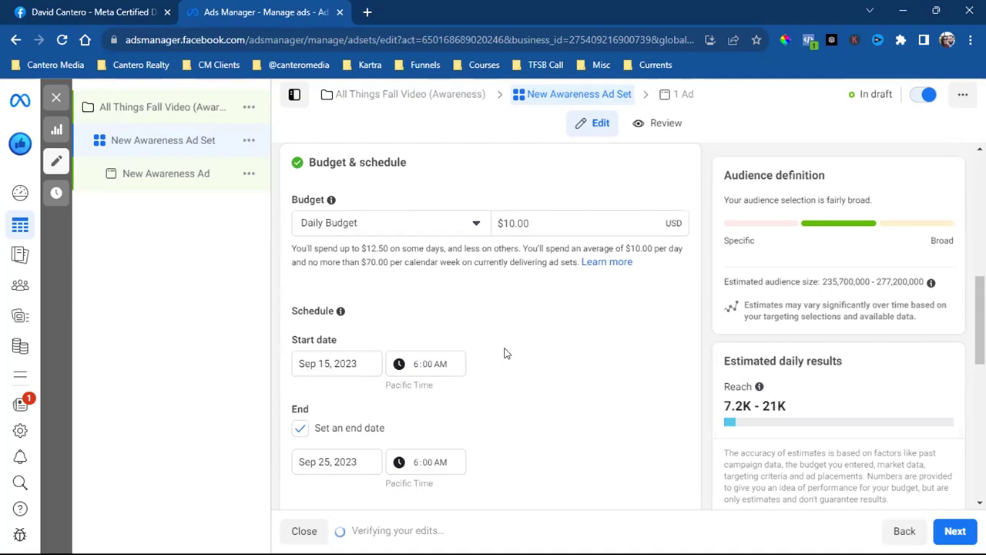
left_click(471, 228)
left_click(406, 279)
double_click(516, 223)
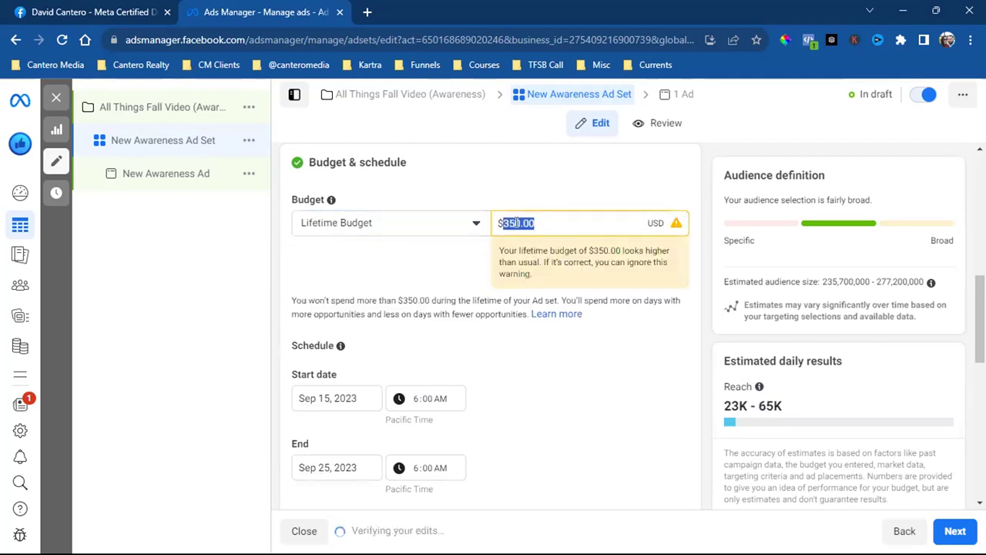
type("100")
left_click(534, 199)
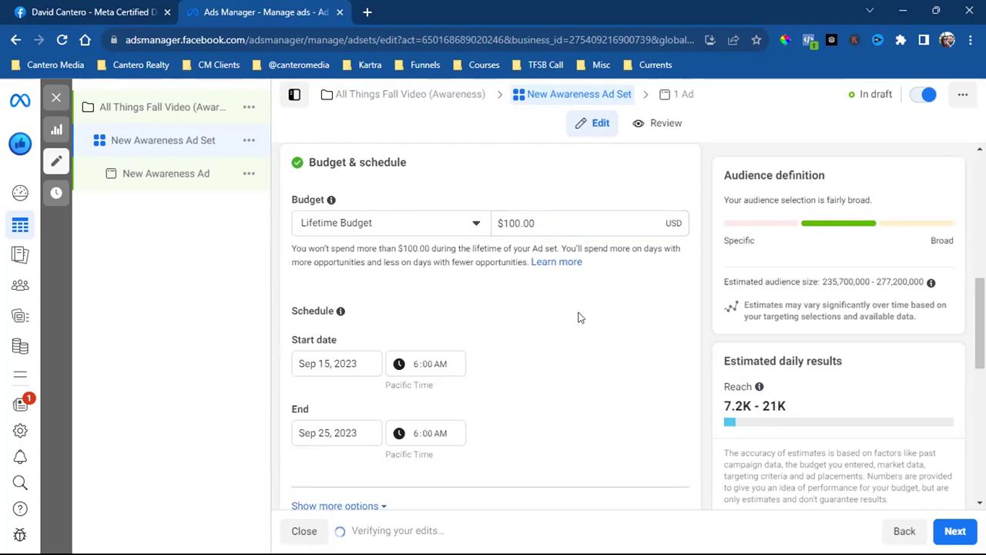
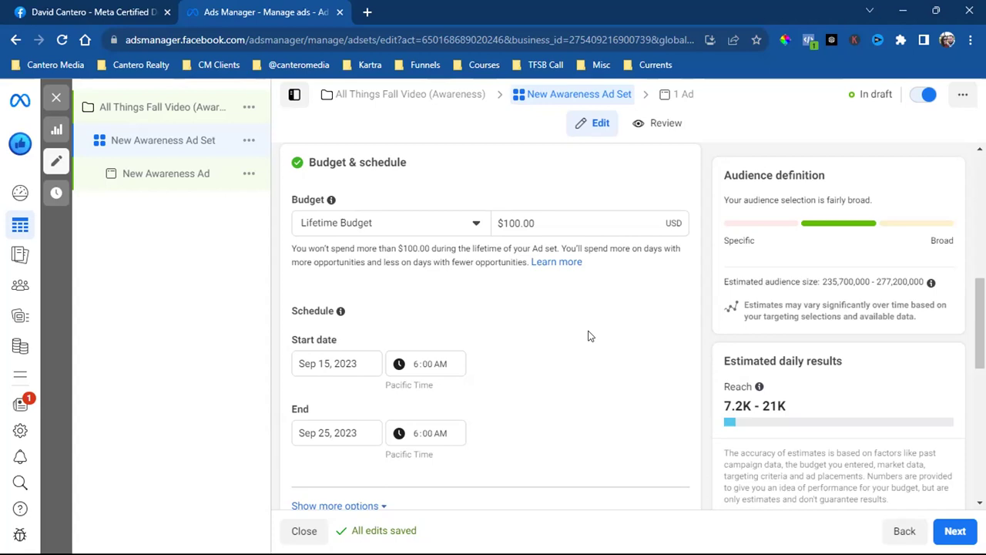
Set the ad set's lifetime budget amount to $150
left_click(515, 220)
triple_click(516, 220)
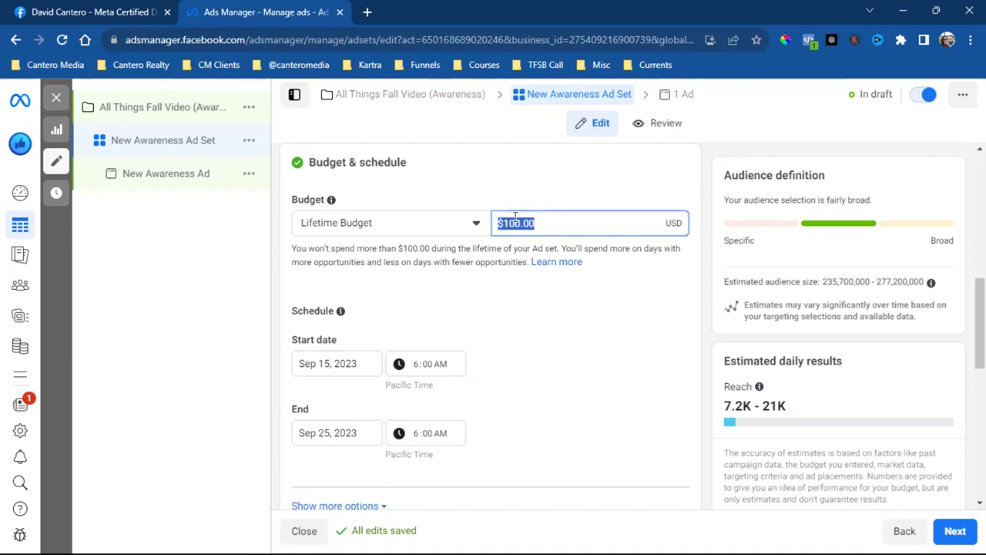
type("150")
Change the ad set's end date to September 30, 2023
left_click(325, 432)
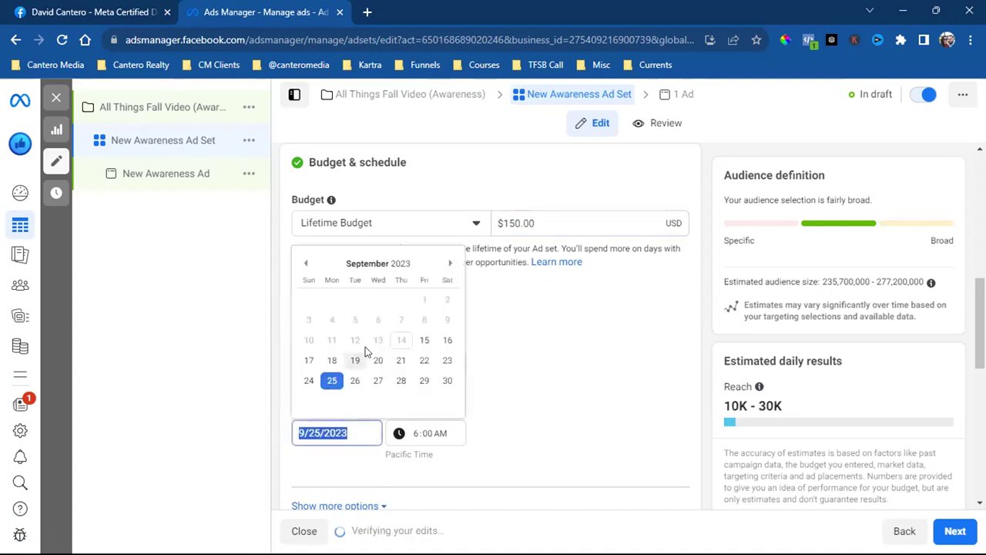
left_click(424, 385)
left_click(312, 432)
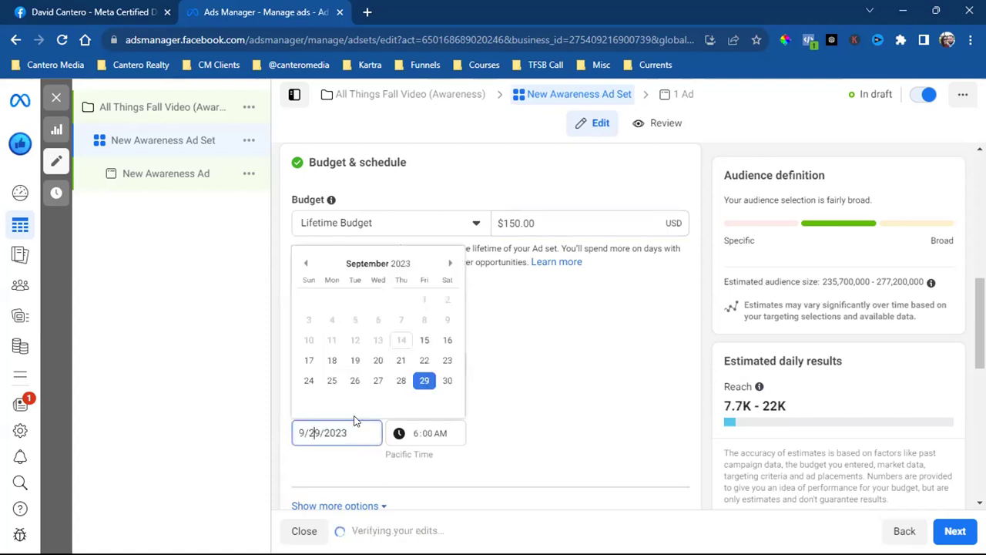
left_click(447, 381)
left_click(568, 389)
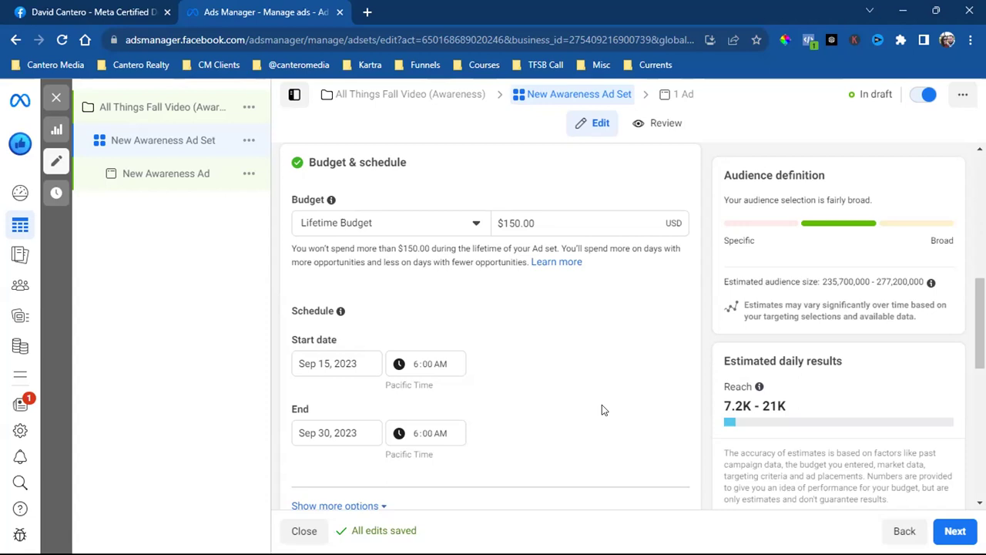
Edit the locations in the audience controls and include the country Canada alongside the United States
scroll(603, 410, "down", 3)
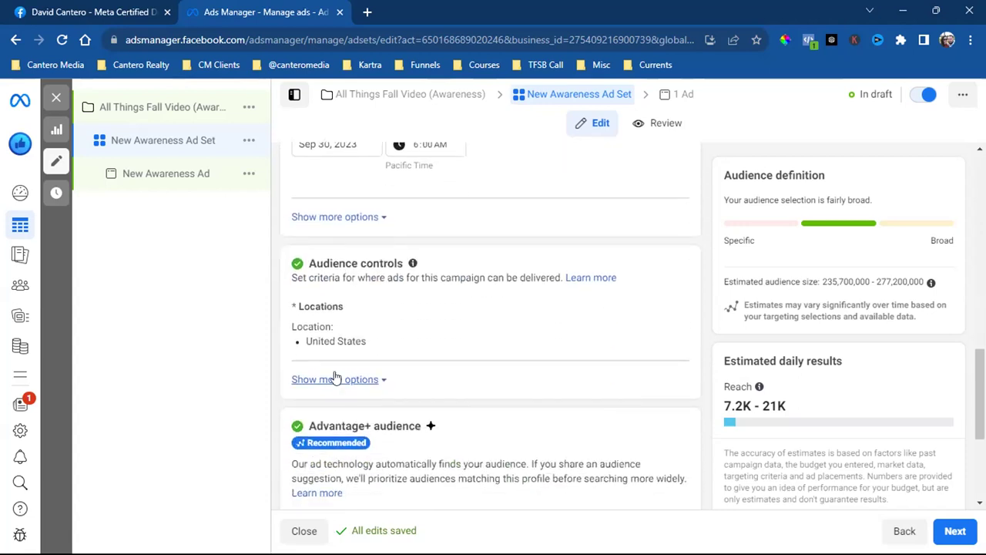
left_click(670, 310)
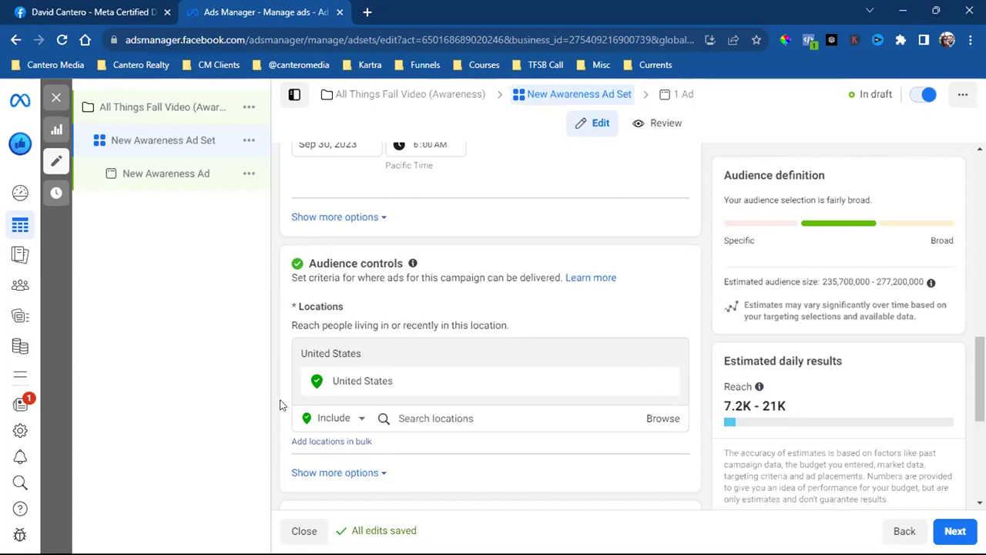
scroll(281, 405, "down", 1)
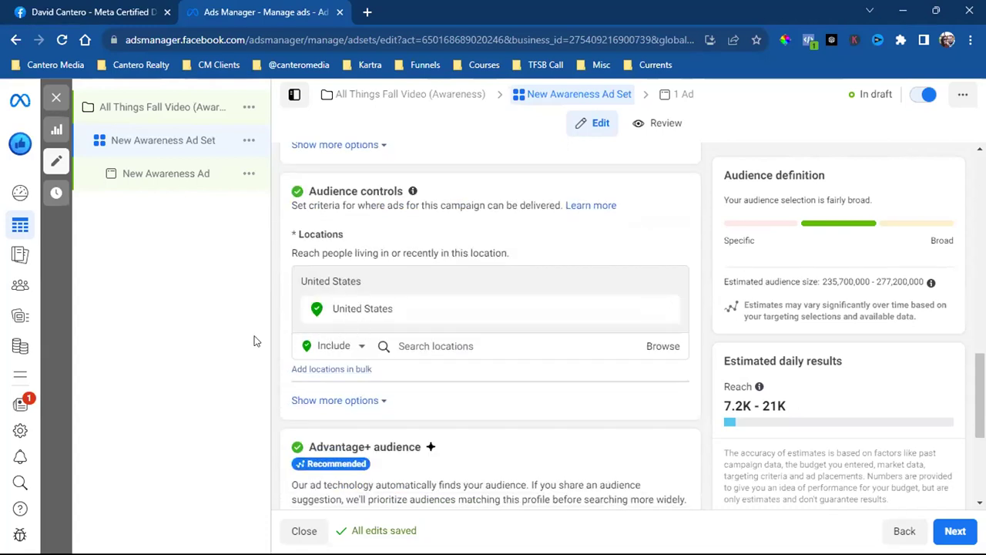
left_click(444, 346)
type("car")
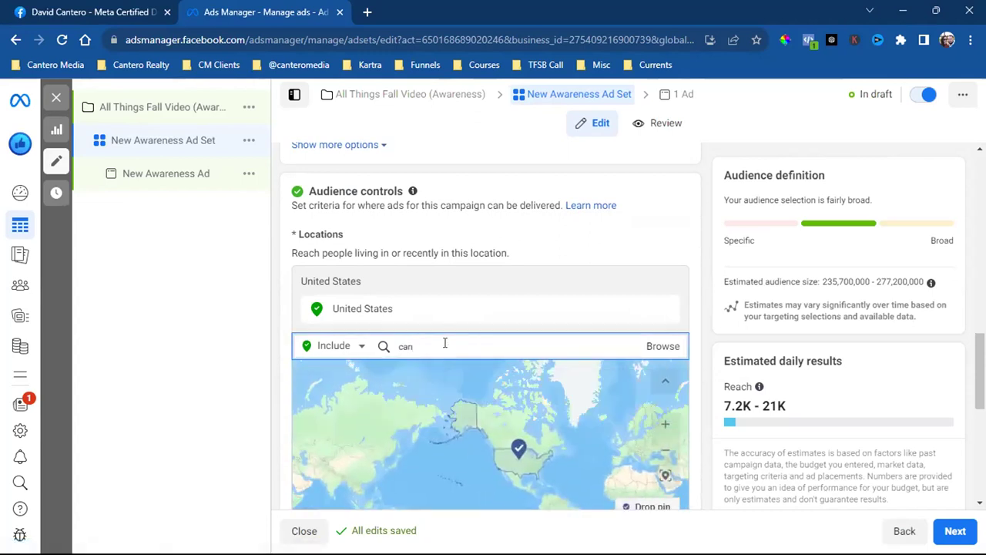
type("ada")
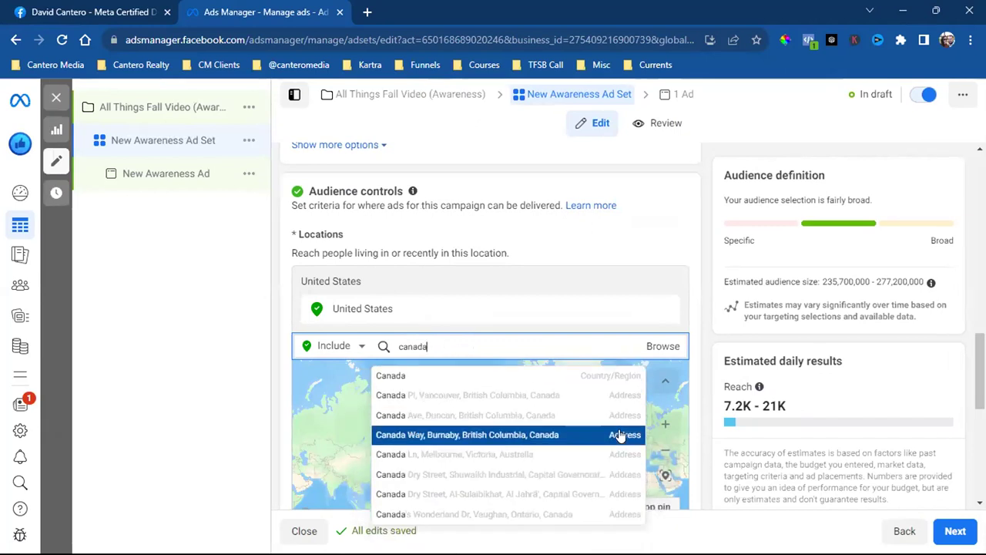
left_click(603, 378)
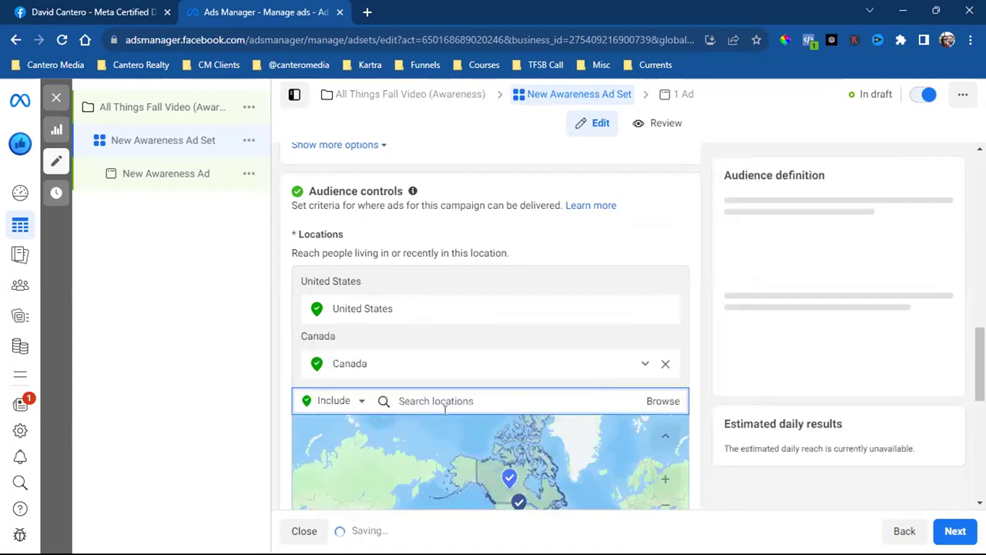
Search the locations for Europe, then include the country United Kingdom in the targeted locations instead
type("europe")
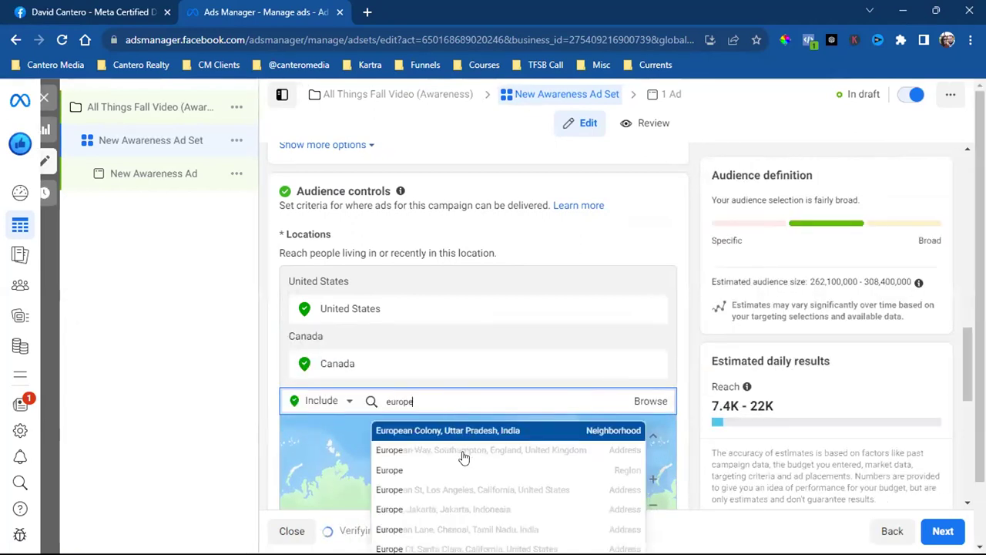
double_click(401, 401)
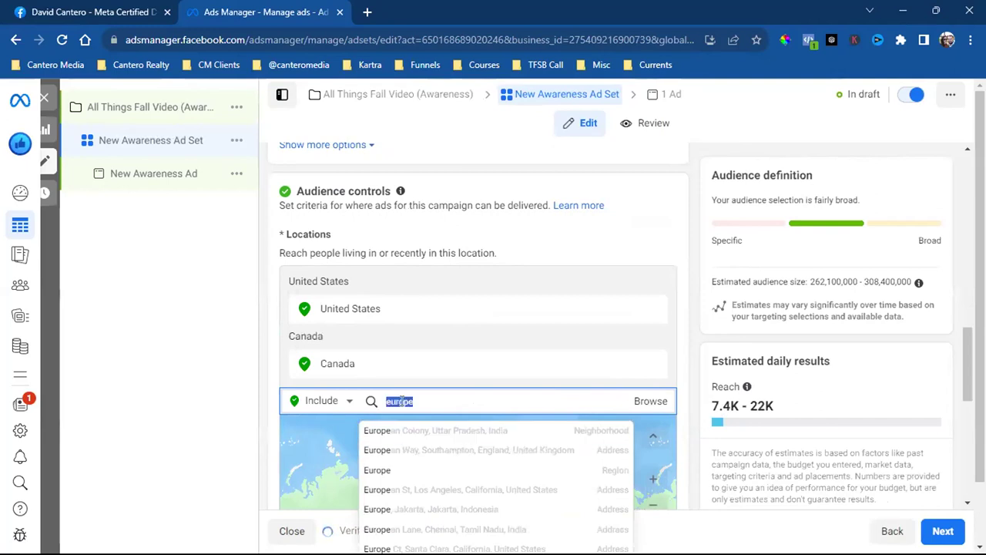
type("united ki")
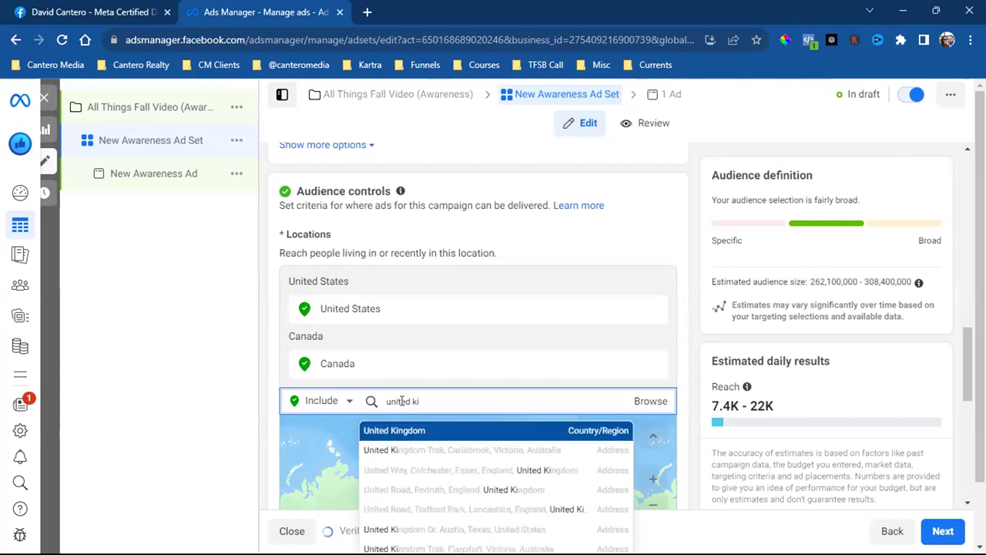
left_click(495, 433)
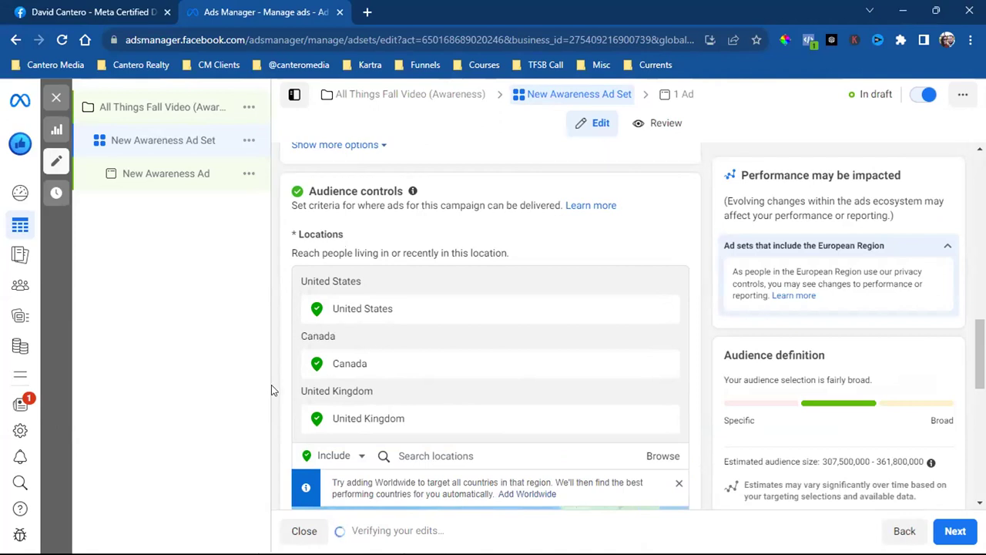
Examine the ad set's targeted locations, Advantage+ audience and placements settings
scroll(283, 387, "down", 3)
scroll(282, 388, "down", 3)
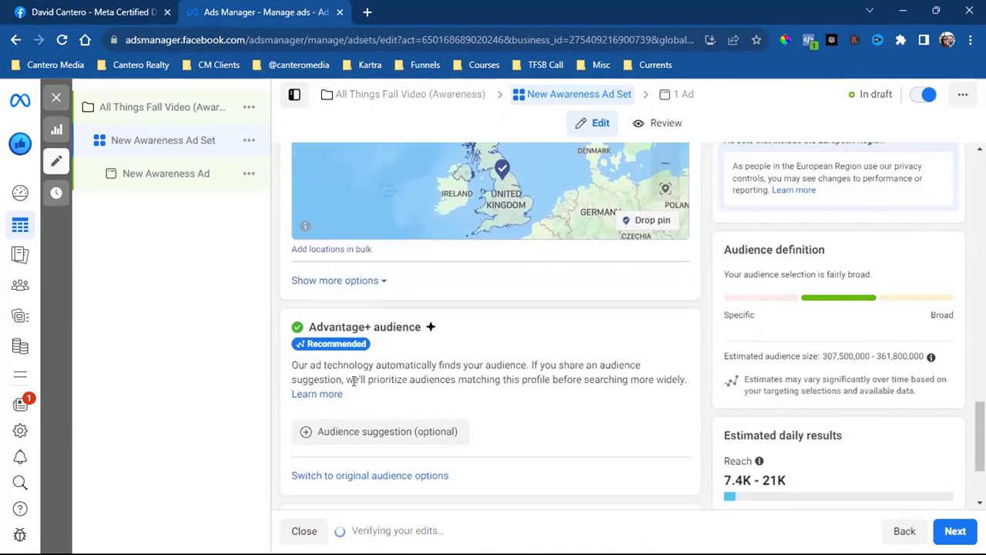
scroll(422, 382, "down", 1)
scroll(424, 382, "down", 1)
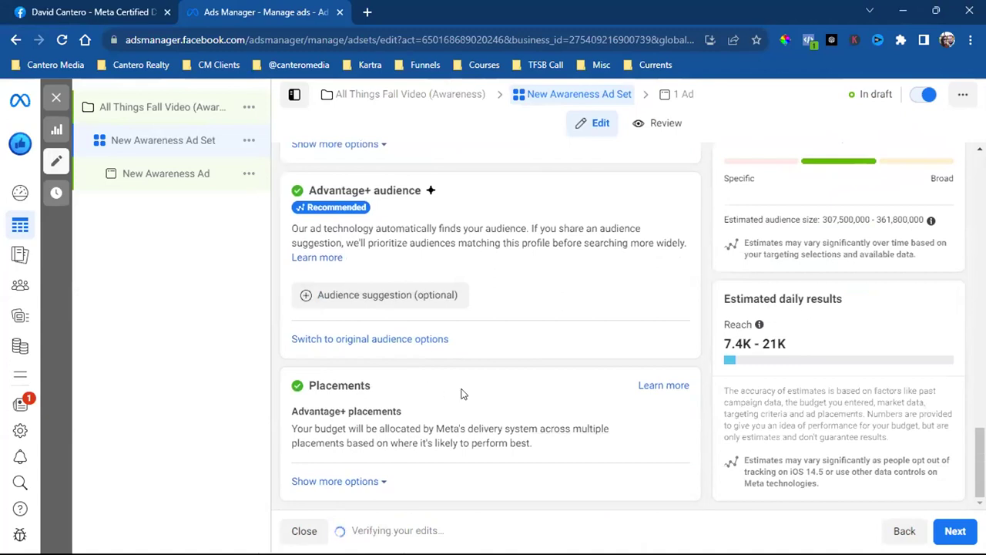
scroll(456, 403, "up", 2)
scroll(525, 373, "up", 10)
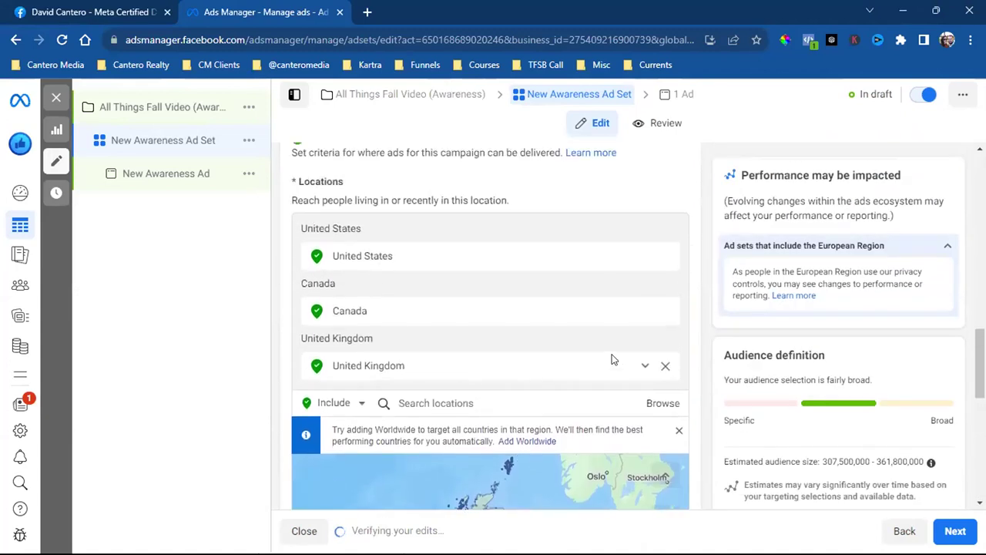
scroll(676, 354, "down", 9)
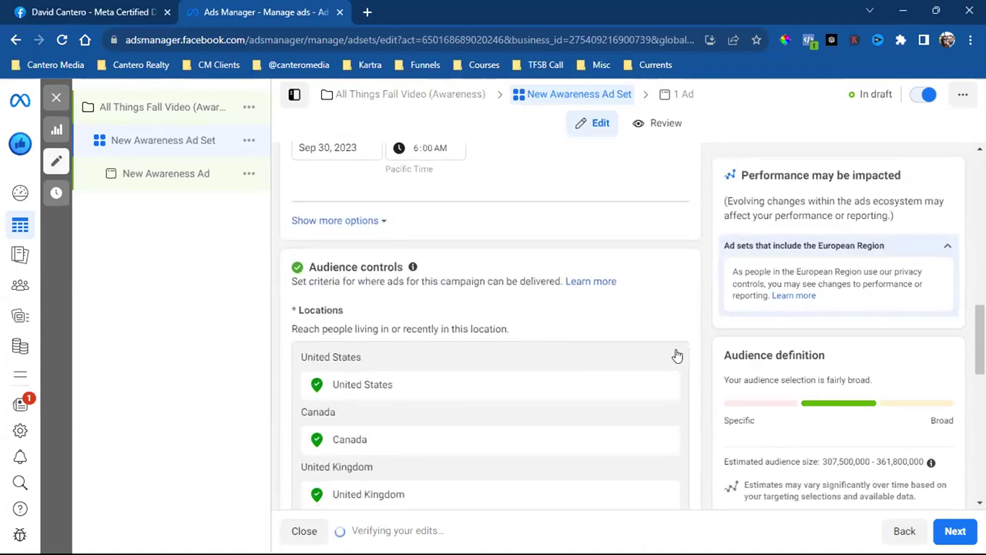
scroll(675, 351, "down", 2)
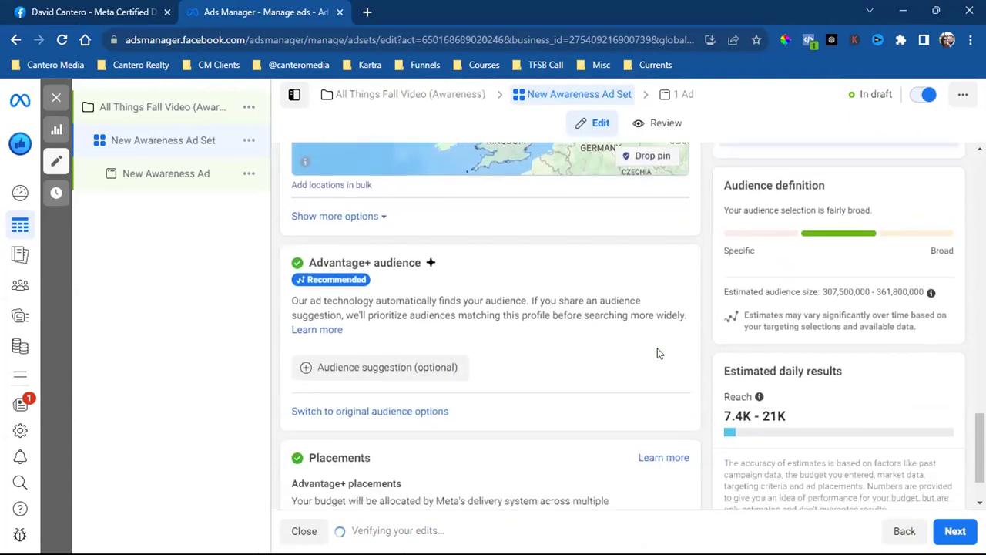
Expand the optional audience suggestion and examine its existing custom audiences, age, gender and detailed targeting settings
left_click(416, 368)
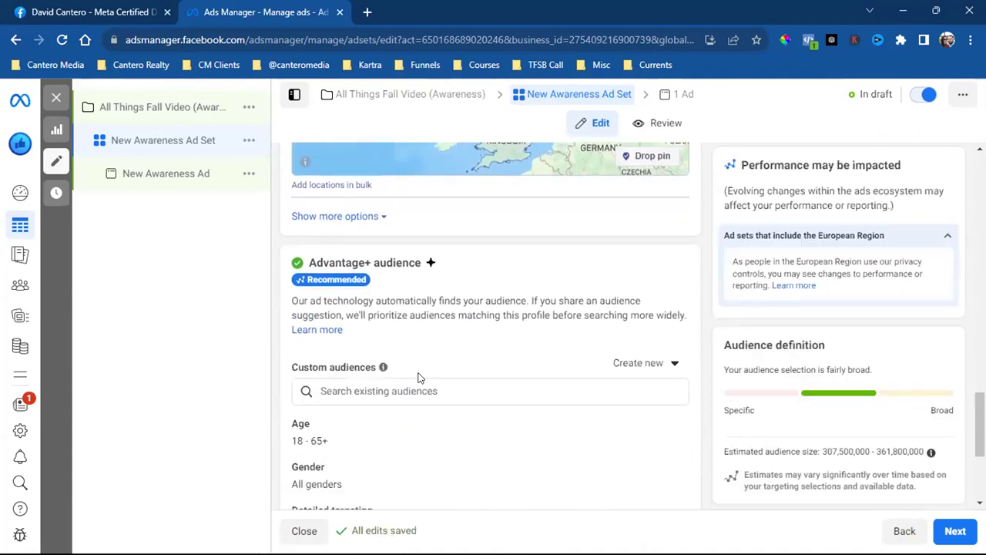
left_click(370, 389)
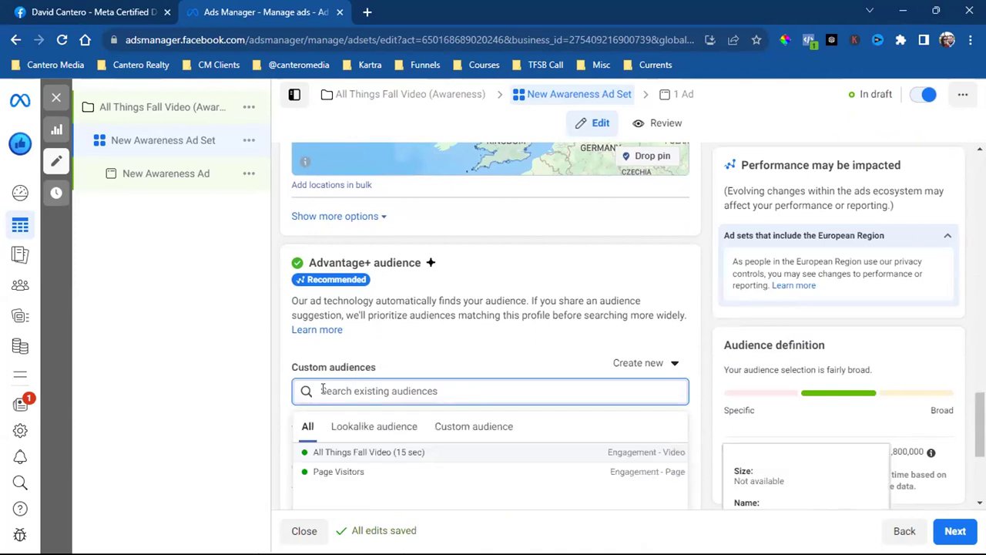
left_click(278, 396)
scroll(346, 416, "down", 1)
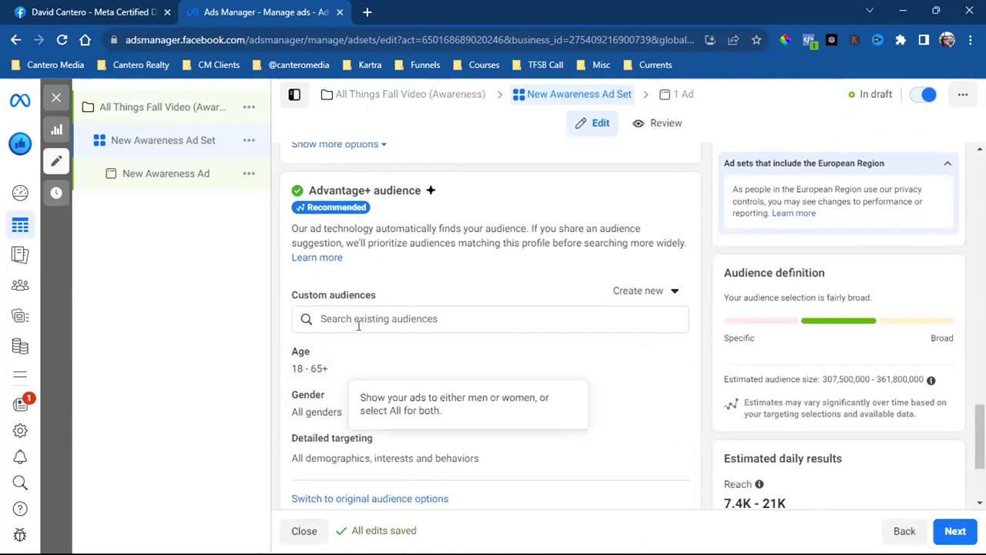
Try including the "All Things Fall Video (15 sec)" engagement audience in the custom audiences and remove it again
left_click(377, 314)
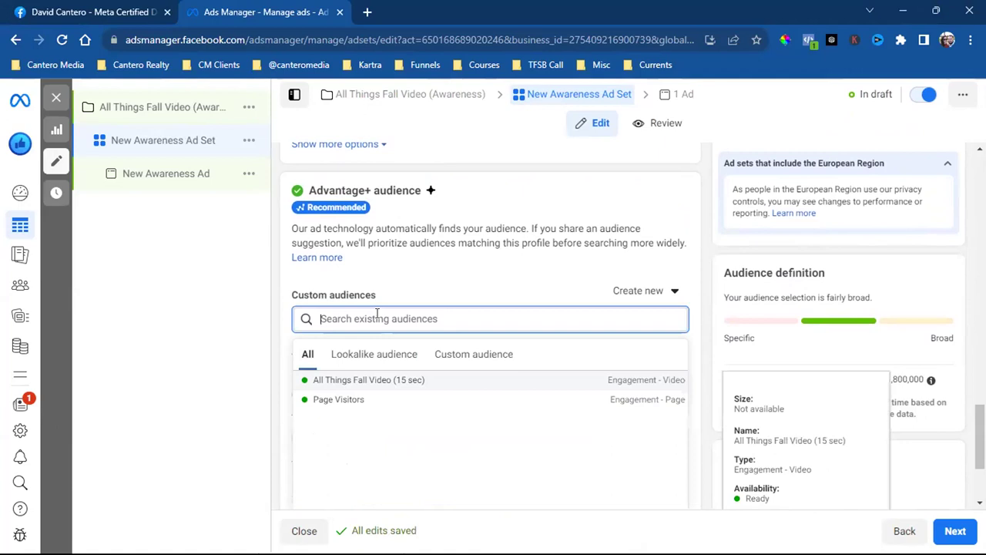
left_click(398, 386)
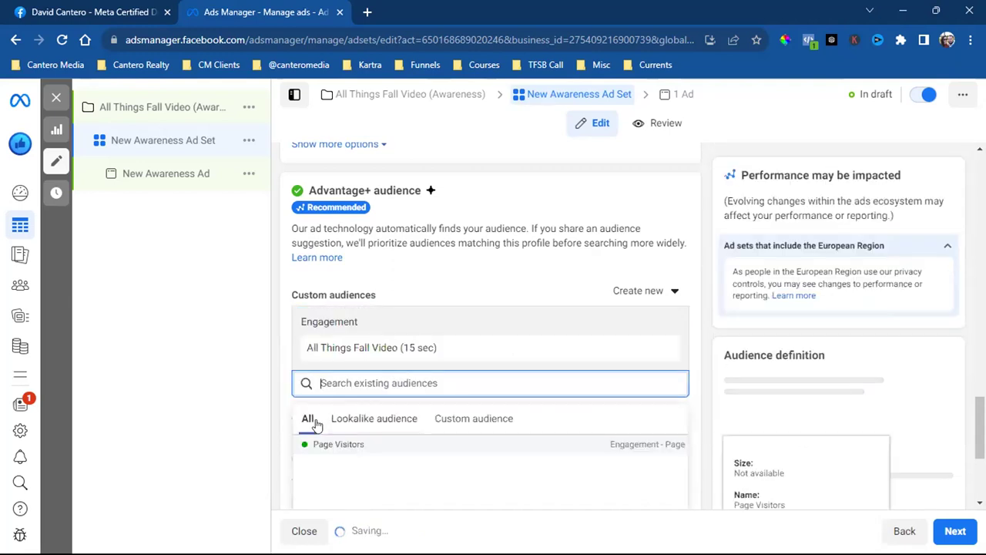
left_click(262, 421)
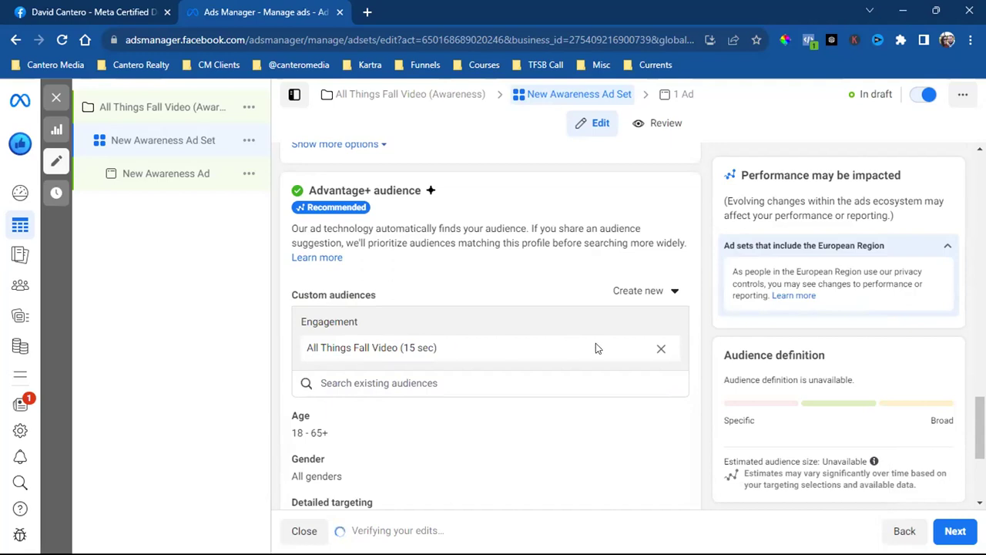
left_click(661, 351)
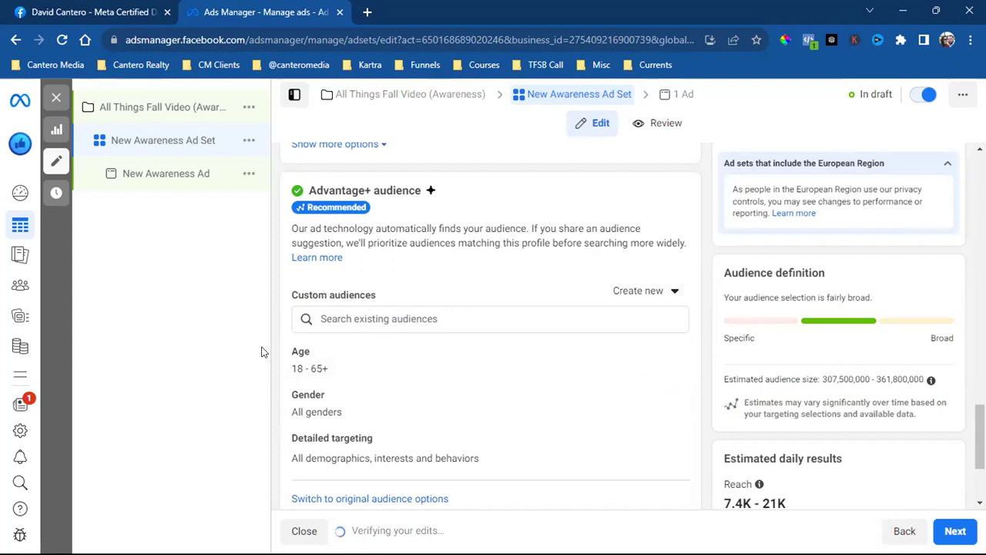
Examine the existing audiences available under the lookalike and custom audience categories
left_click(348, 320)
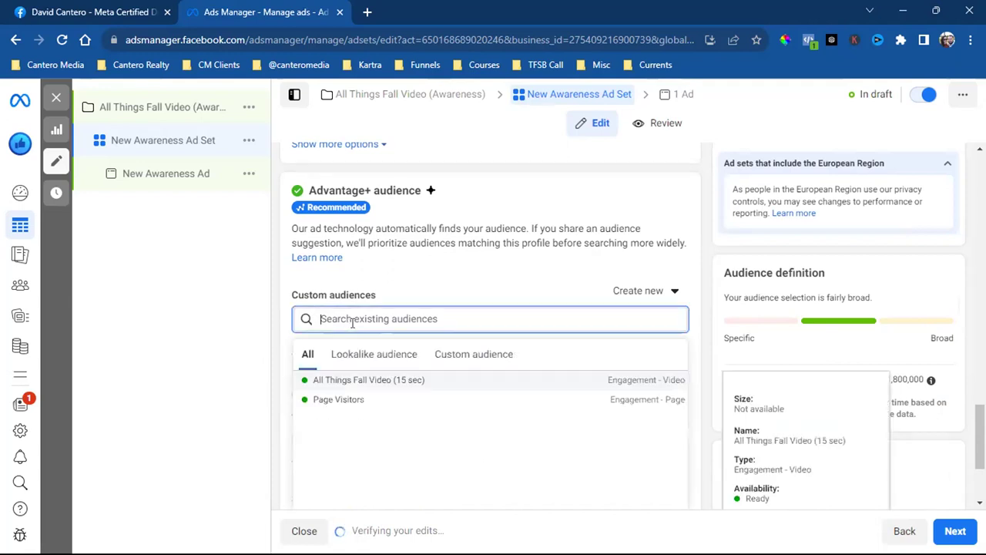
left_click(374, 357)
left_click(441, 358)
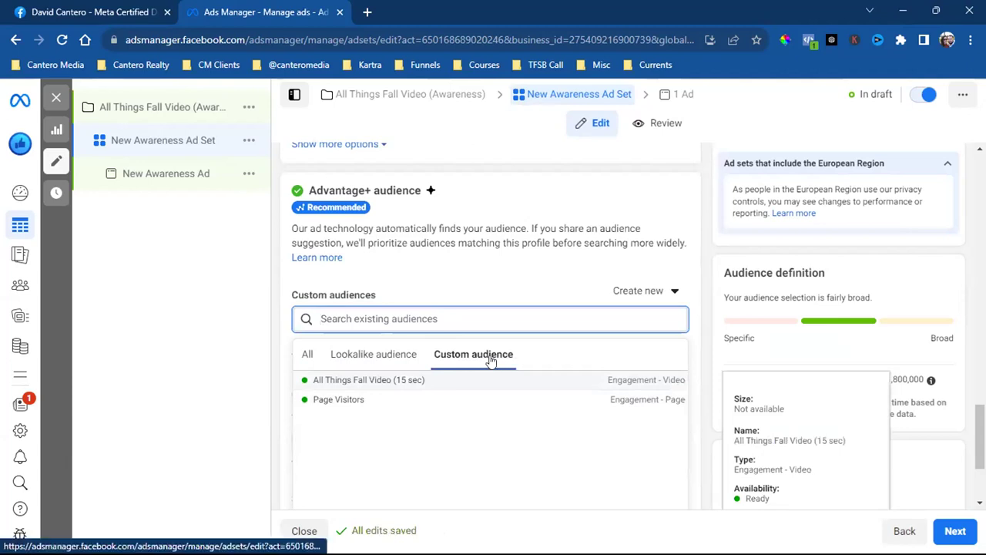
left_click(267, 372)
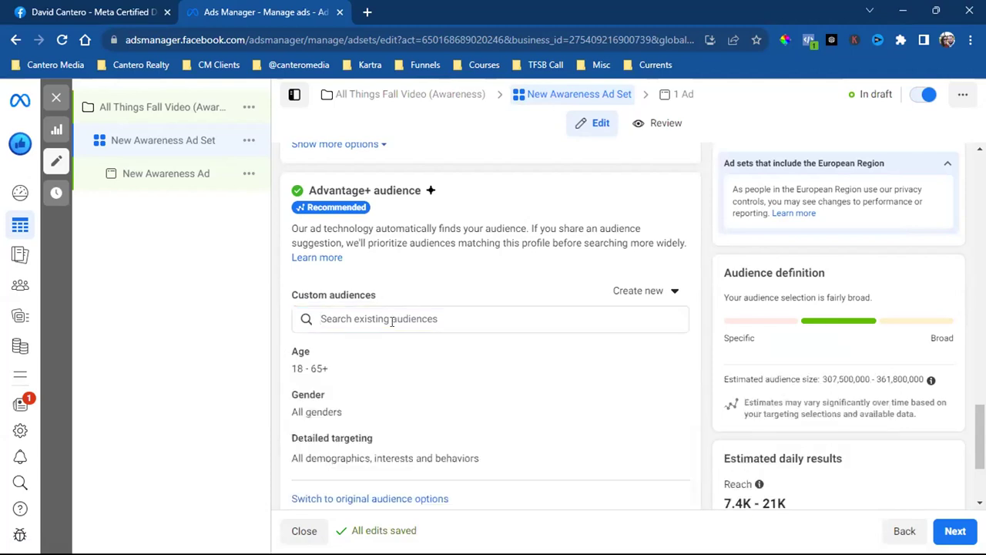
Edit the detailed targeting, search for "arts" and include the interest Visual arts (art)
scroll(391, 321, "down", 1)
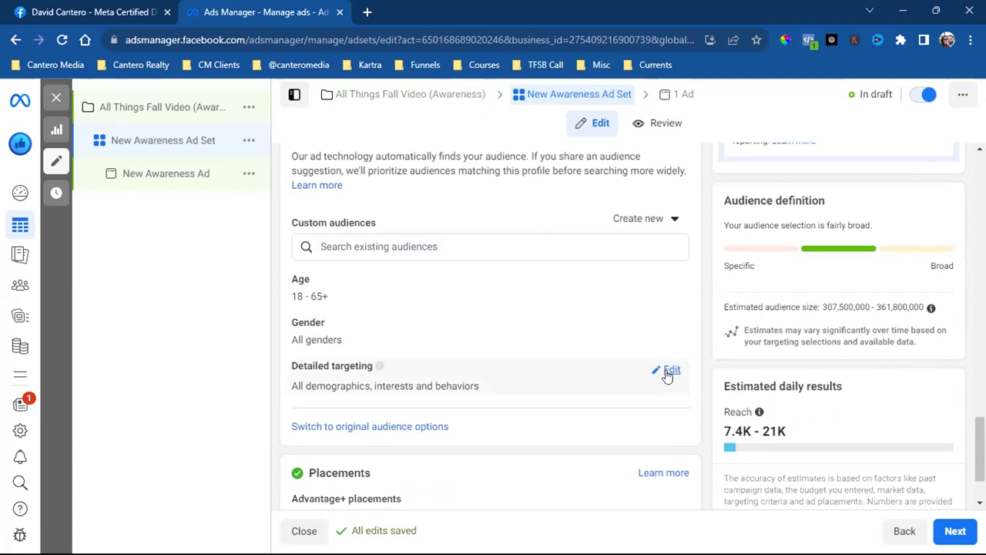
left_click(663, 372)
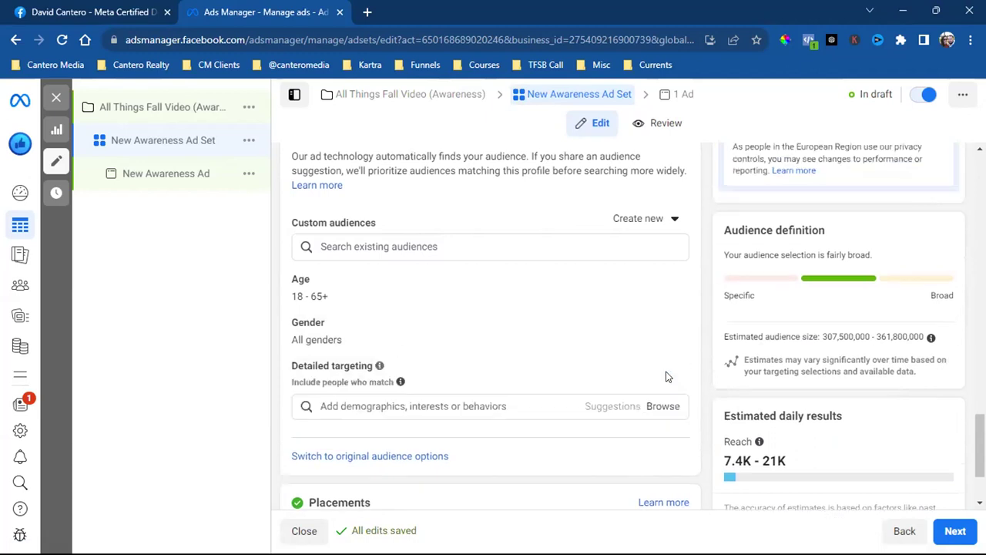
left_click(453, 406)
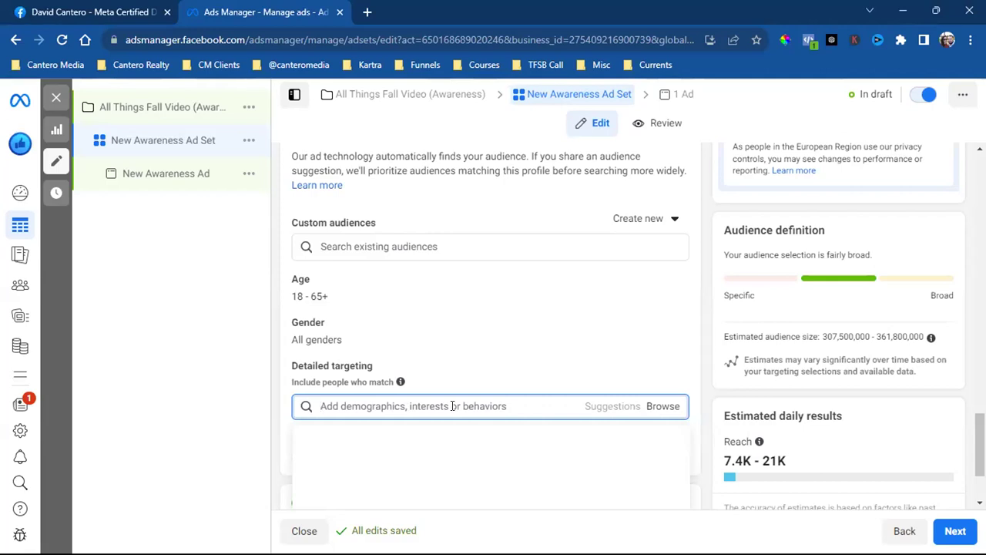
type("an")
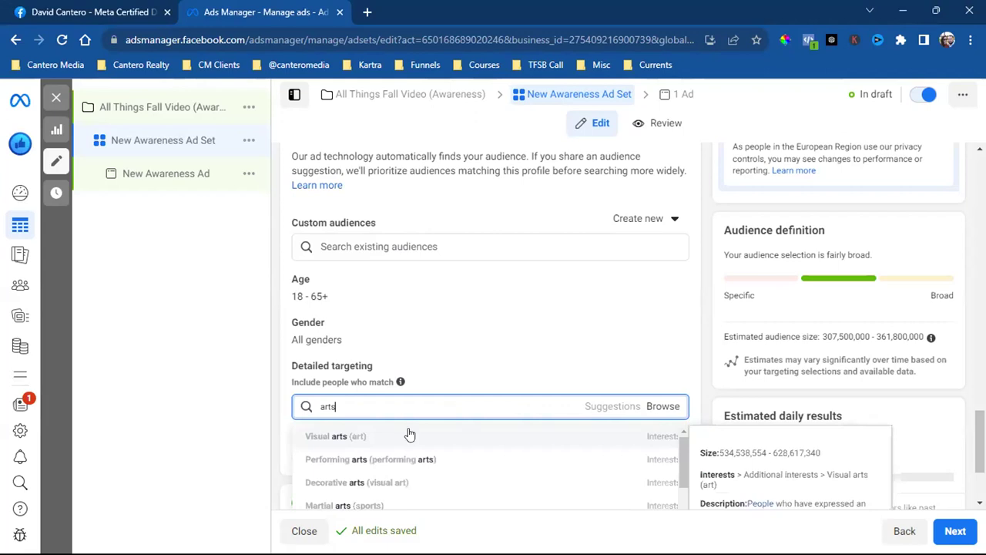
left_click(374, 436)
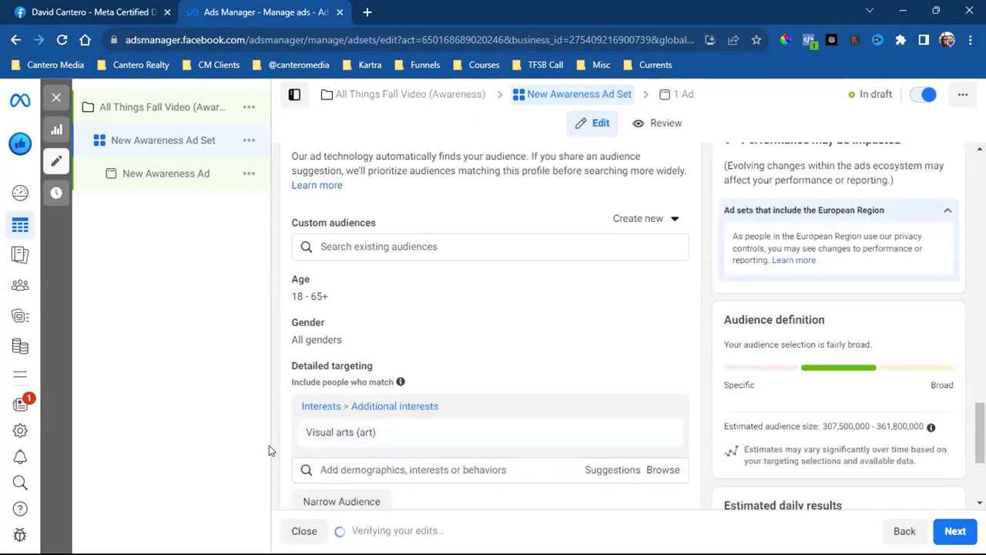
Replace the ad set name with the lifetime budget amount, "$150 -"
scroll(308, 439, "down", 3)
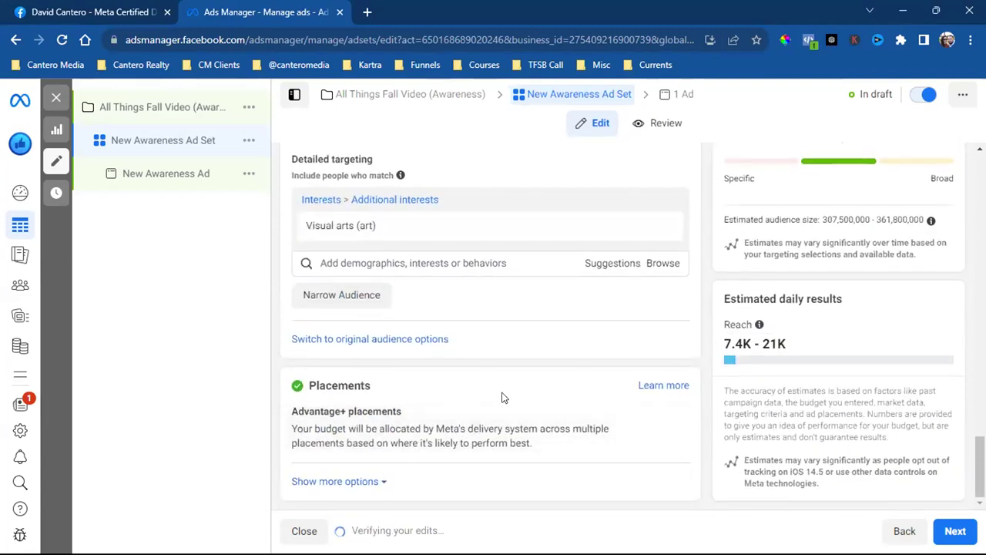
scroll(680, 414, "up", 10)
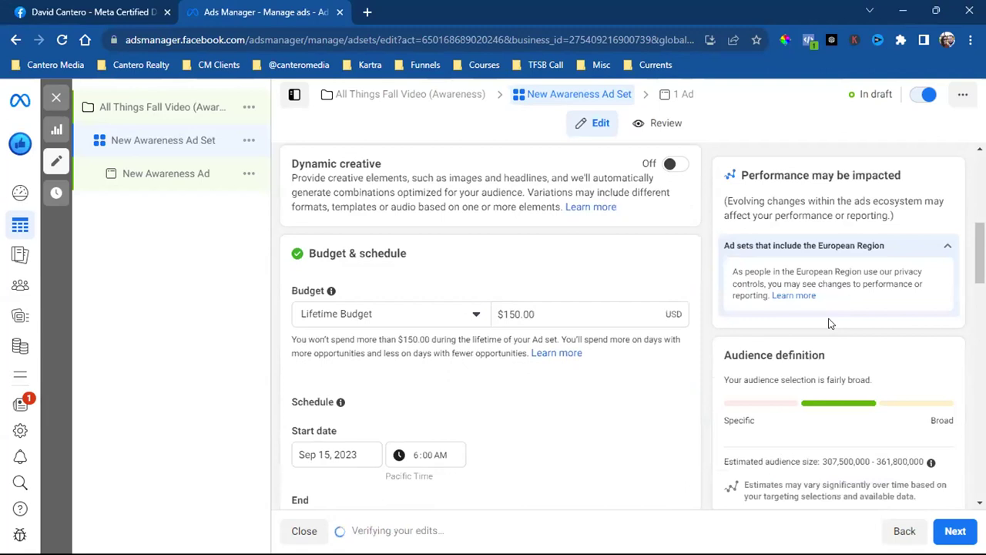
scroll(830, 323, "up", 5)
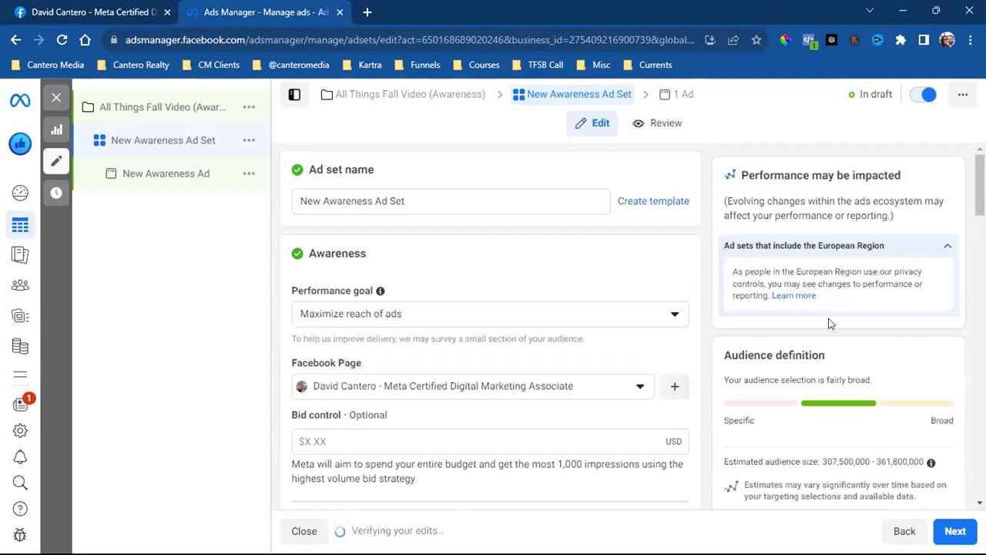
triple_click(414, 200)
key("BackSpace")
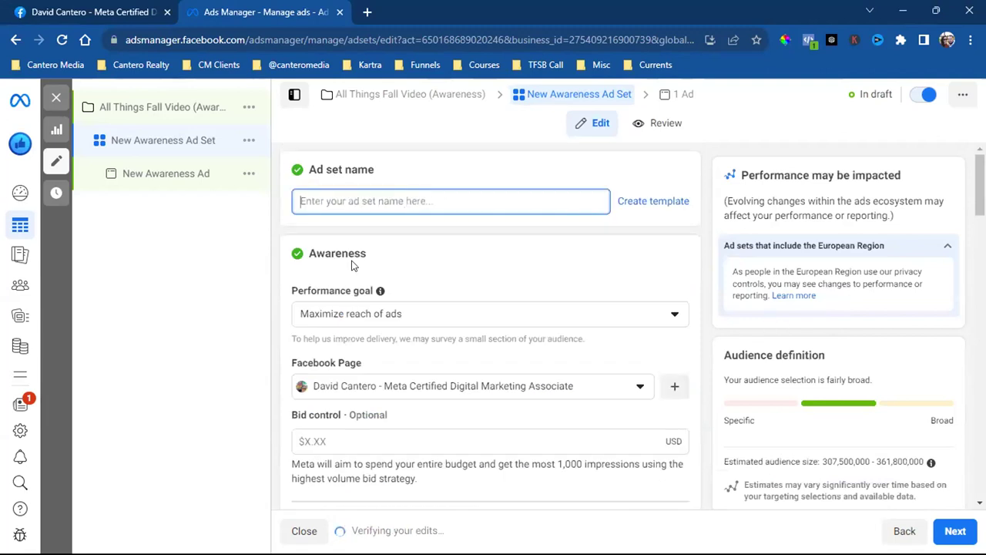
scroll(279, 333, "down", 5)
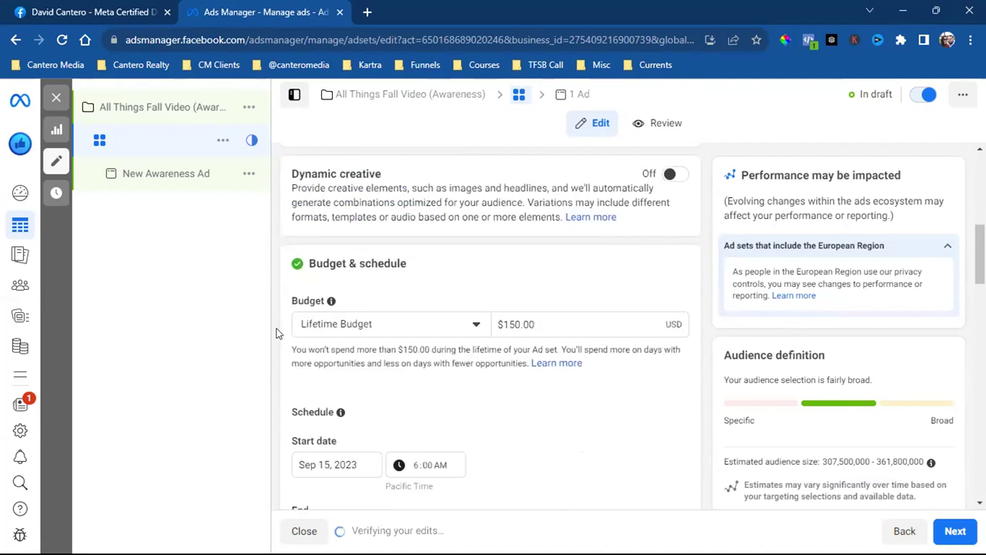
scroll(375, 273, "up", 5)
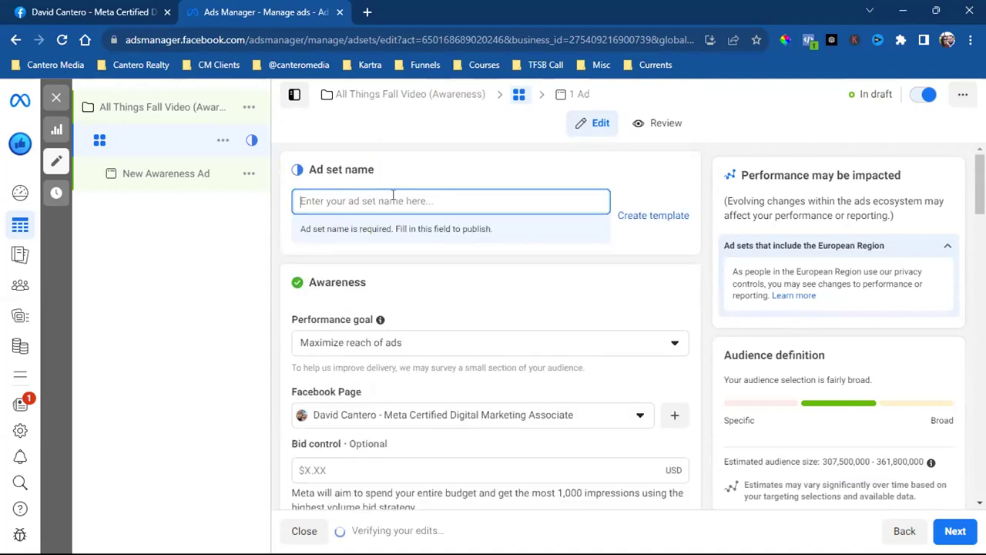
type("$150")
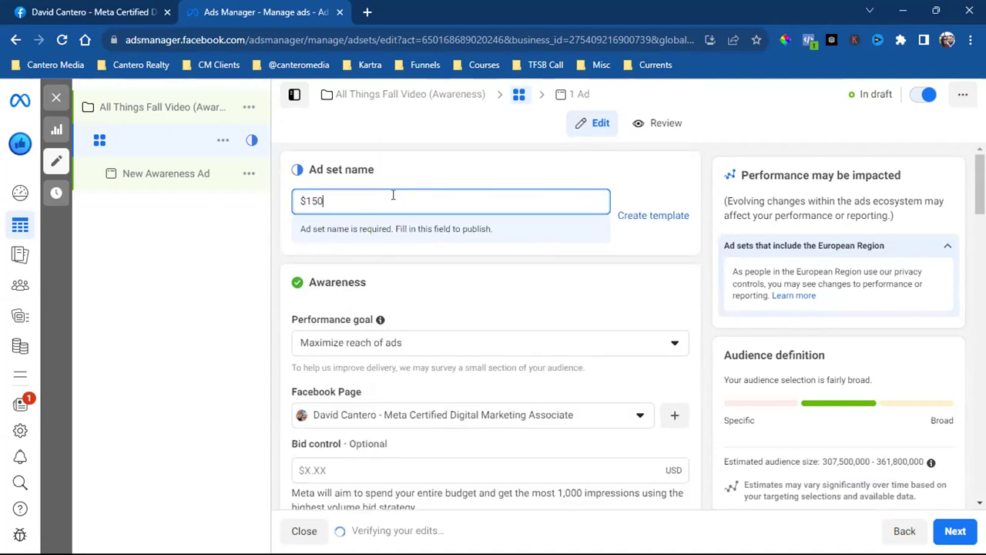
type(" -")
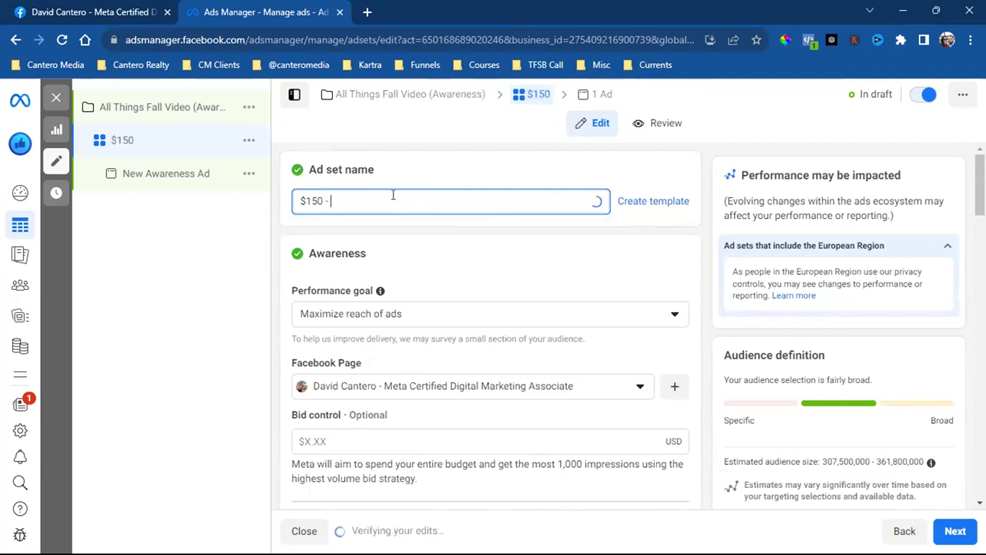
Check the ad set's schedule and append its dates to the ad set name as "Sept 15-Sept 30th -"
scroll(401, 324, "down", 4)
scroll(401, 363, "down", 4)
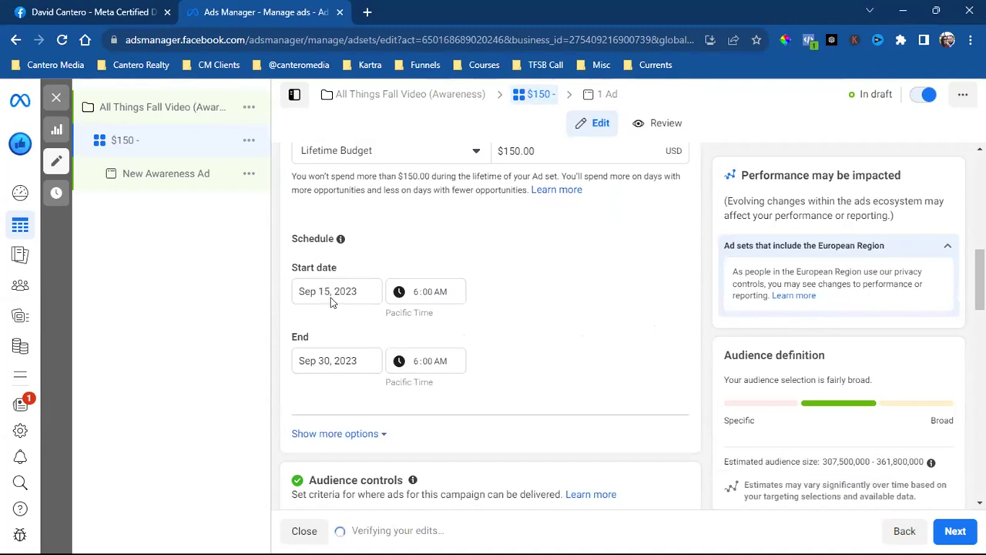
scroll(542, 383, "up", 8)
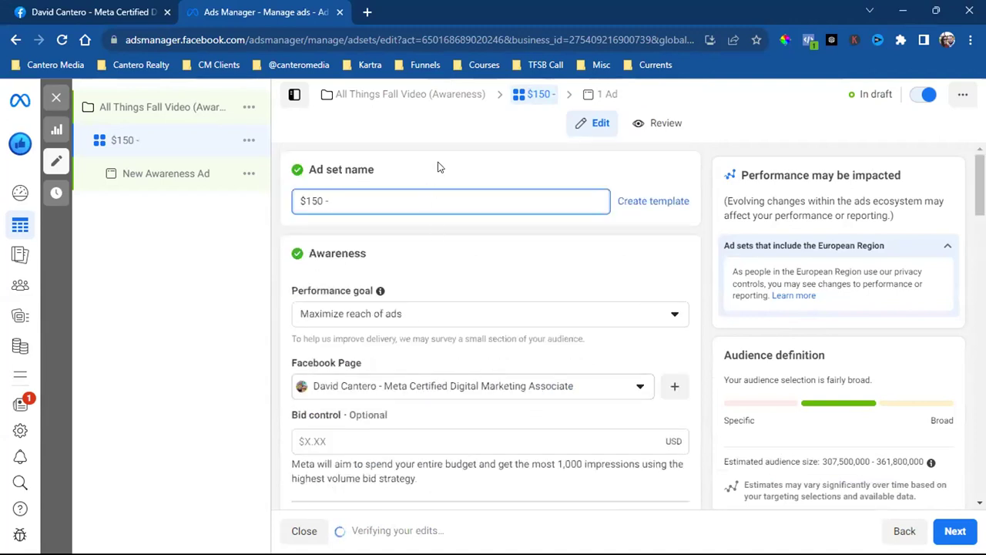
type("Sept 15")
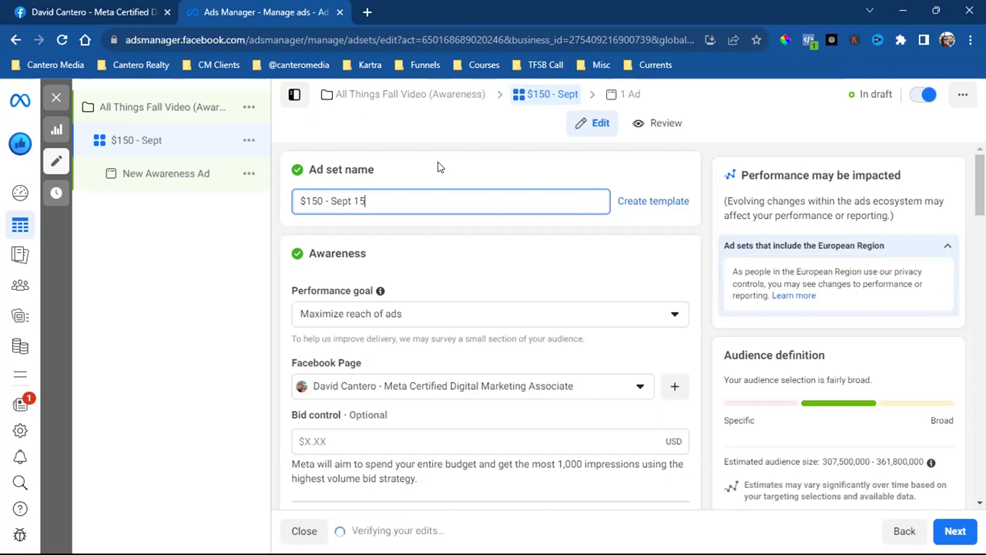
type("-Sept ")
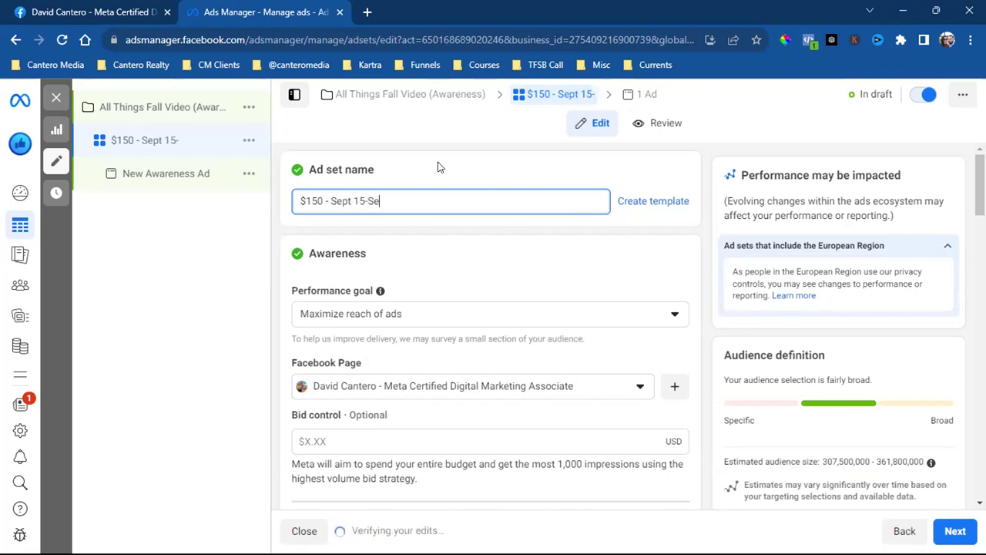
type("30th -")
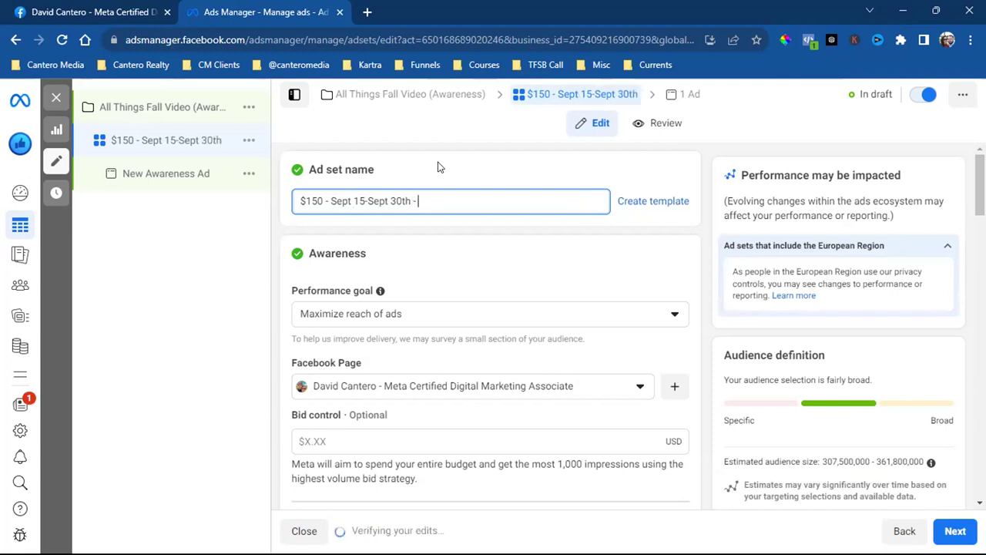
Check the targeted locations and append them to the ad set name as "US, CAN, UK -"
scroll(468, 344, "down", 10)
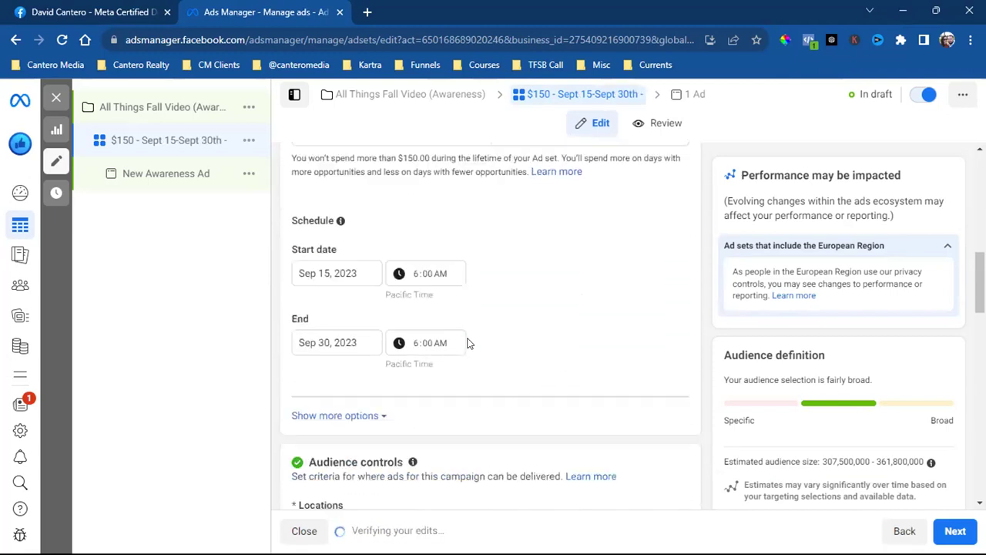
scroll(468, 344, "down", 3)
scroll(348, 423, "up", 2)
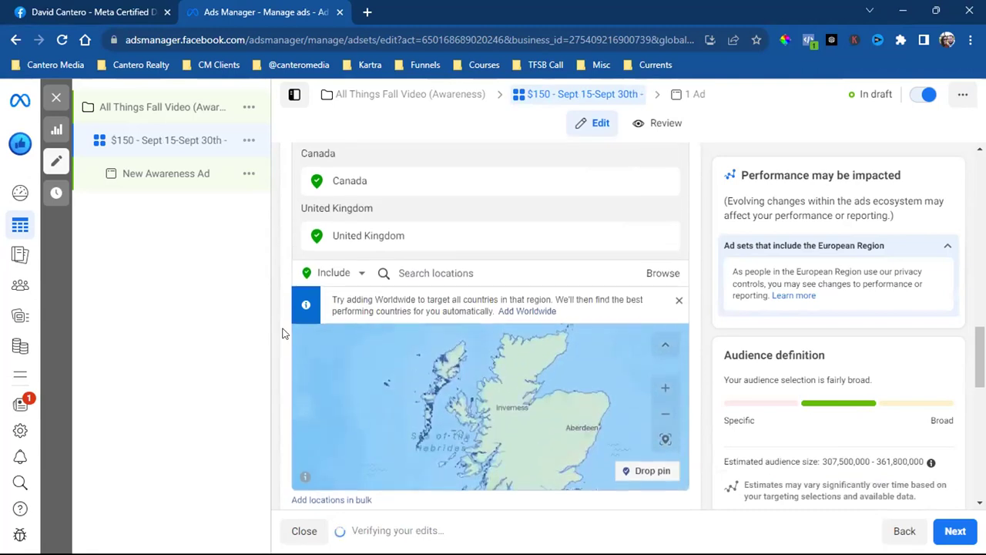
scroll(292, 324, "up", 3)
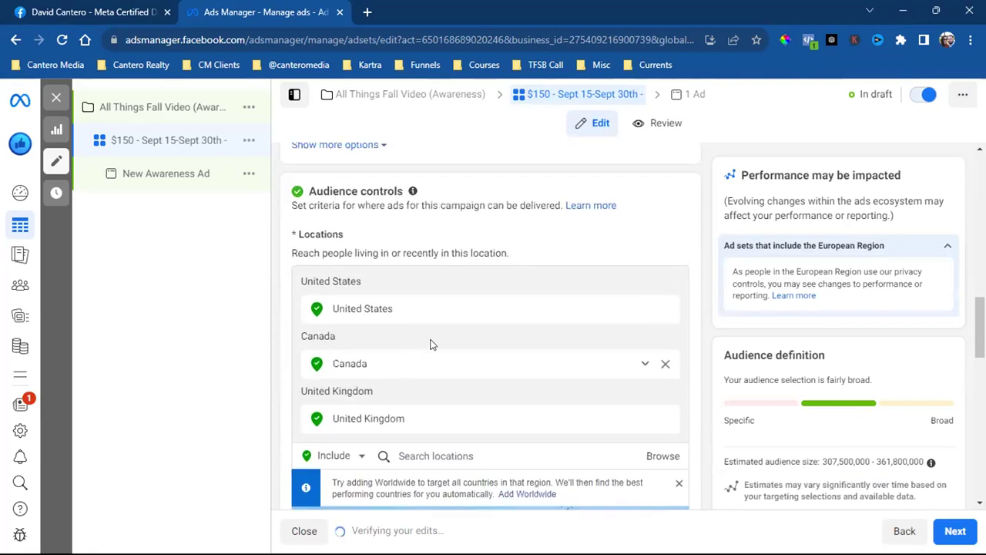
scroll(623, 370, "down", 2)
scroll(719, 328, "up", 6)
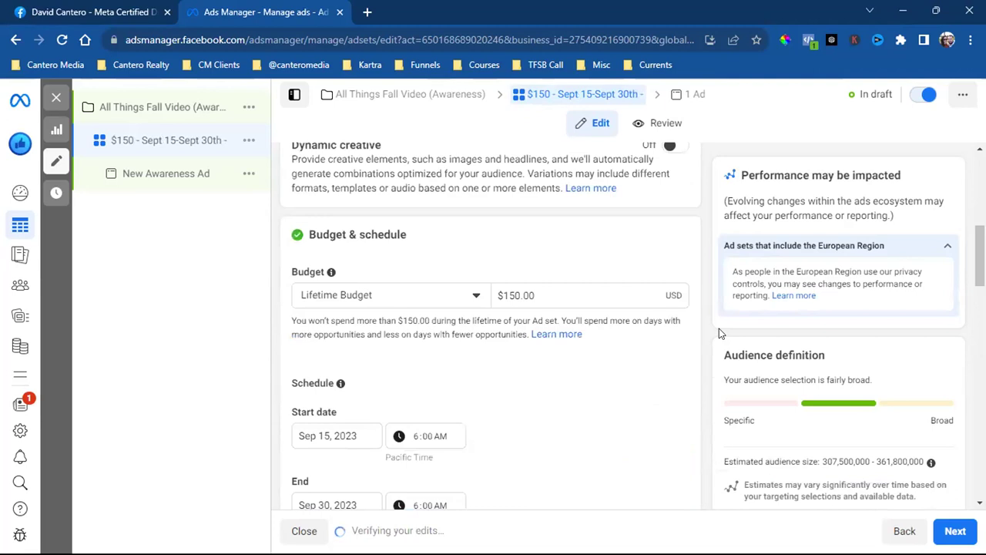
scroll(674, 298, "up", 5)
left_click(474, 203)
type("US, CAN, UK -")
Check the detailed targeting interest, append "Visual Arts" to the ad set name and select the whole name
scroll(290, 391, "down", 4)
scroll(289, 393, "down", 15)
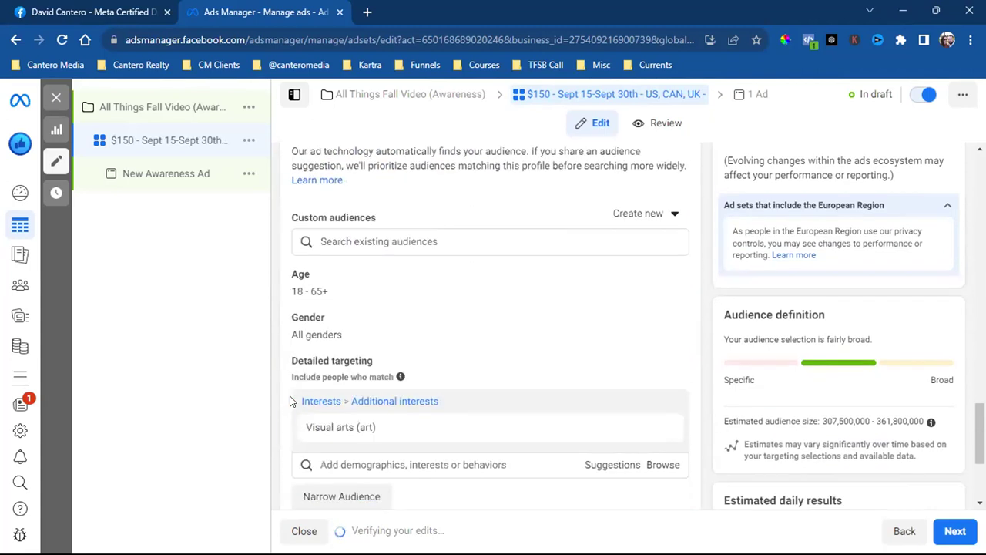
scroll(342, 352, "down", 1)
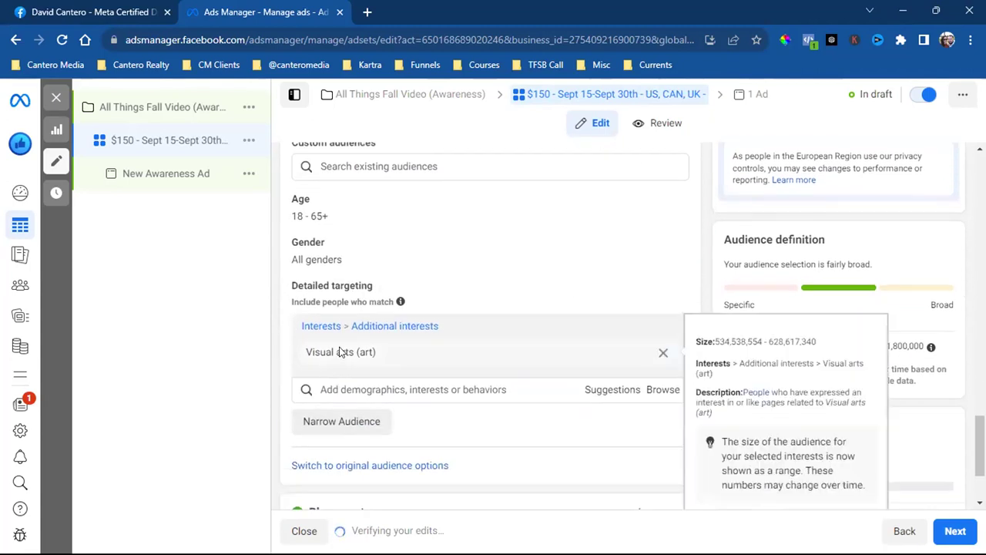
scroll(768, 314, "up", 15)
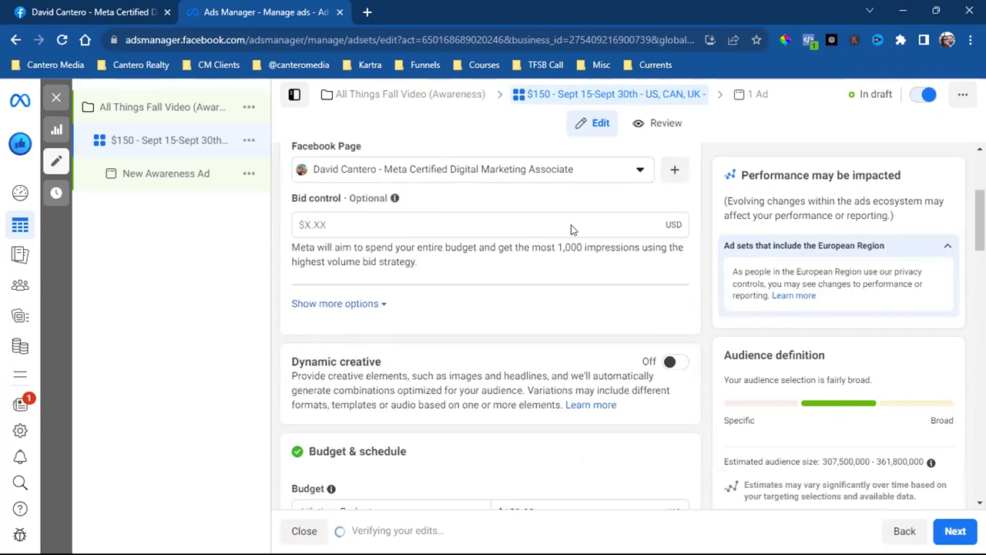
scroll(571, 225, "up", 3)
left_click(515, 209)
type("Visual Arts")
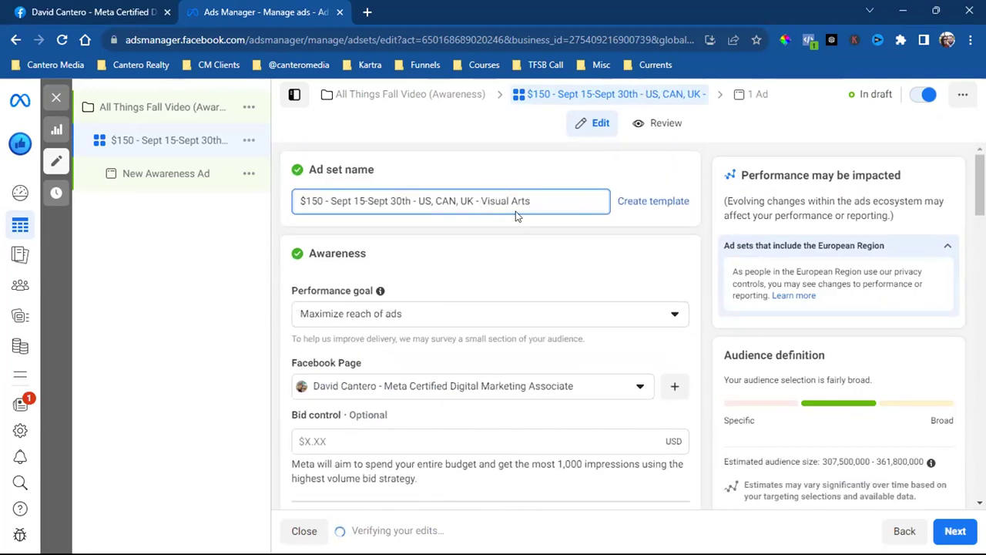
double_click(486, 201)
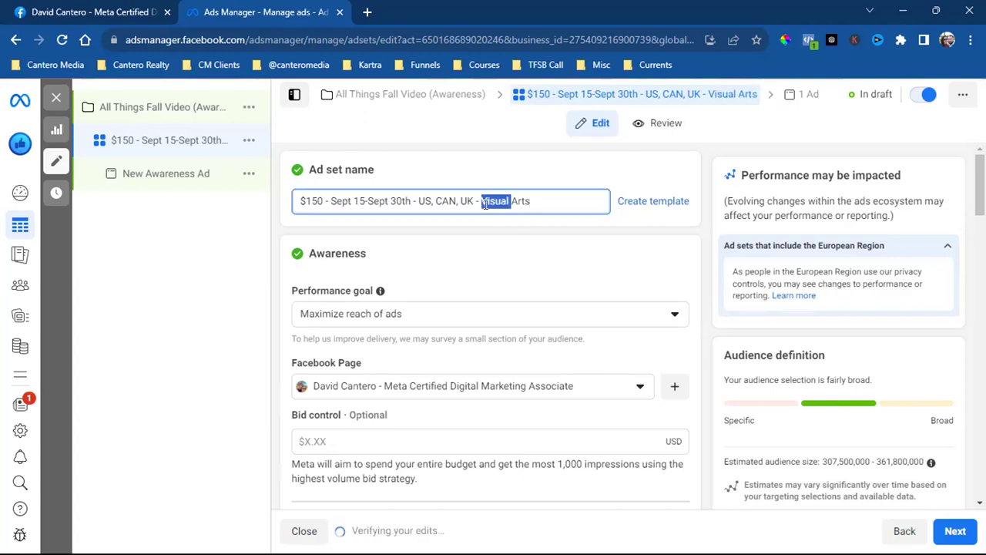
triple_click(485, 201)
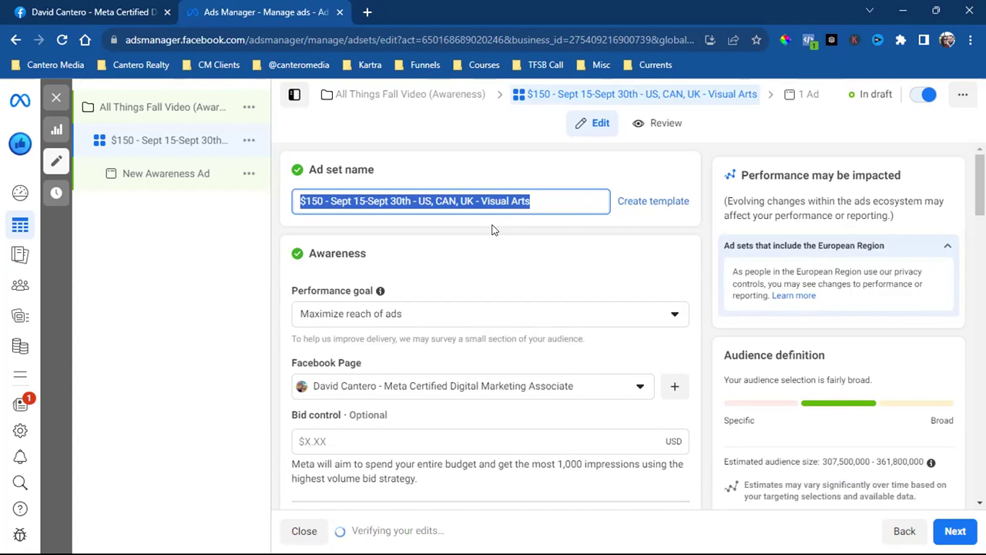
Confirm the ad set name, continue to the ad level and rename the ad as "All Things Fall Video"
left_click(525, 250)
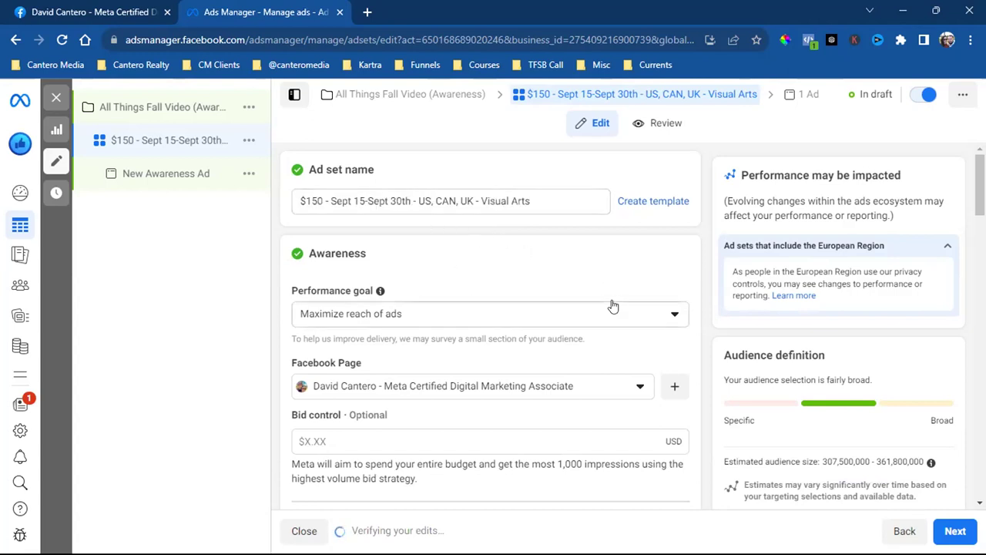
scroll(602, 334, "down", 6)
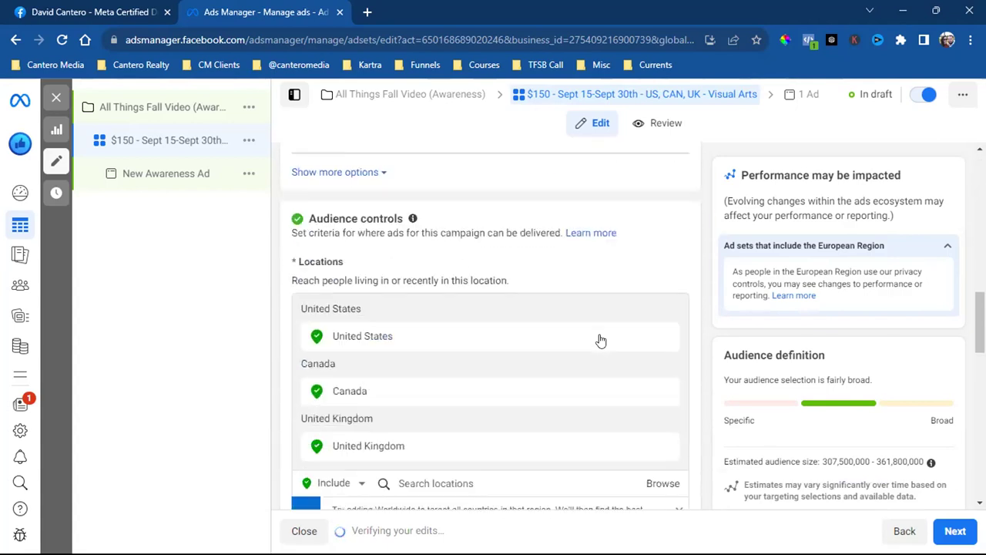
scroll(602, 334, "down", 8)
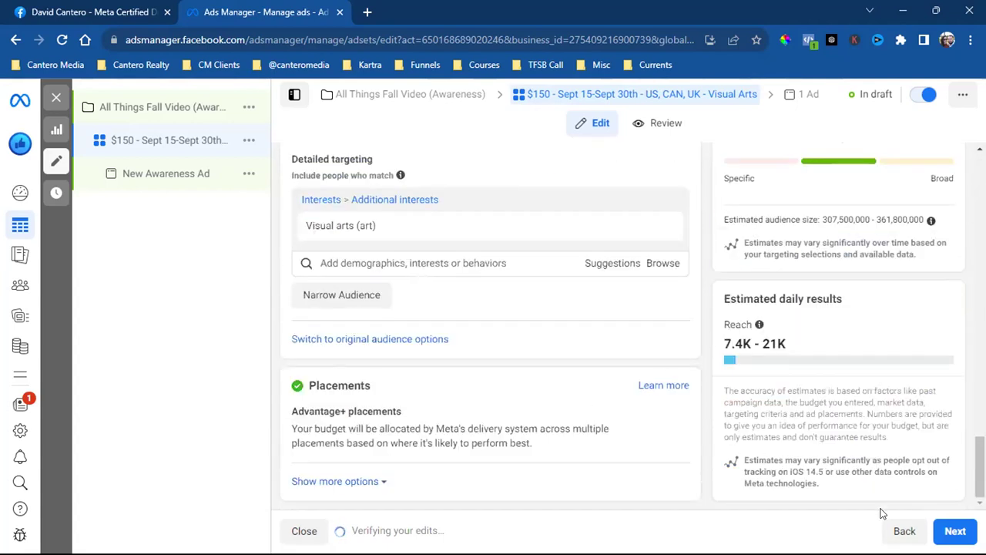
left_click(956, 531)
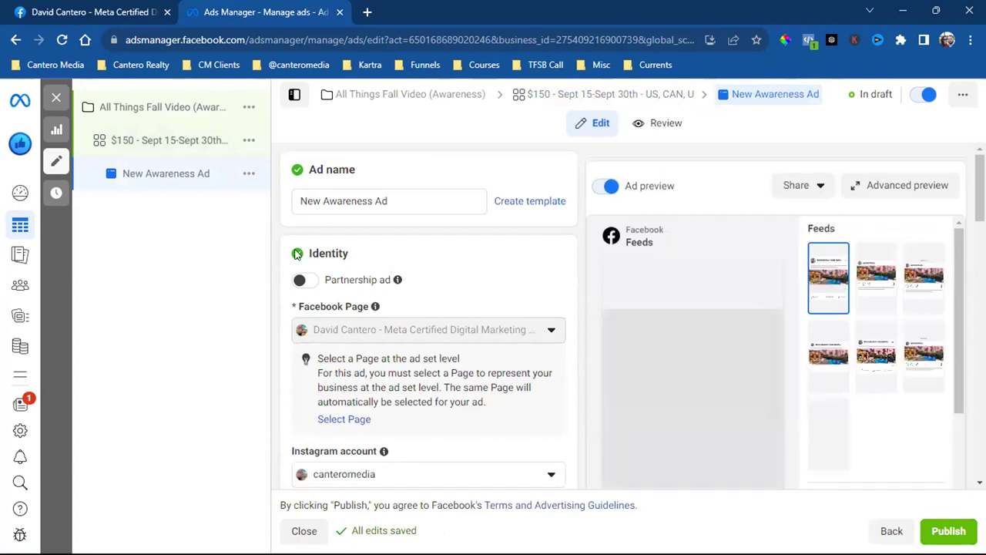
triple_click(334, 202)
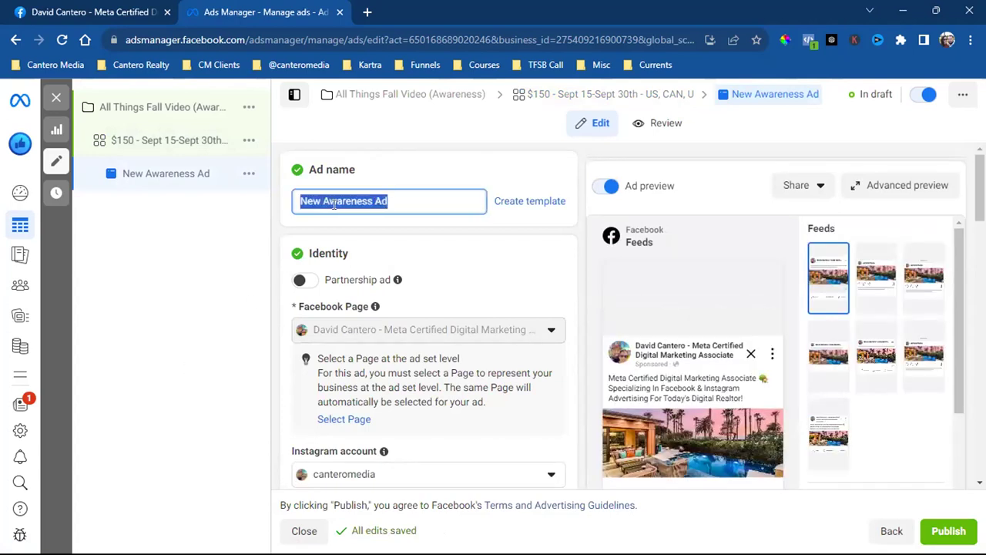
type("All Things Fall Video")
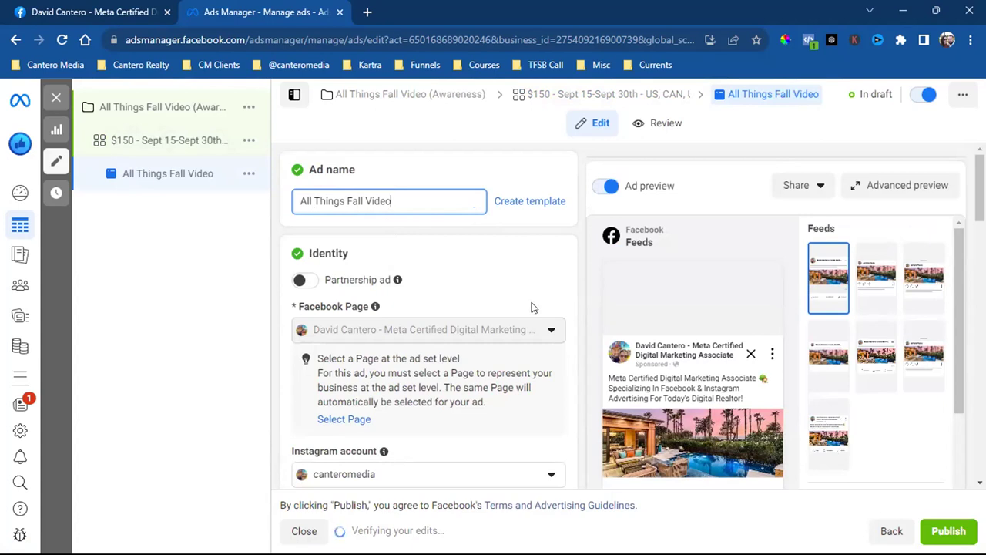
Check the ad's identity settings and keep canteromedia as the Instagram account
scroll(531, 307, "down", 1)
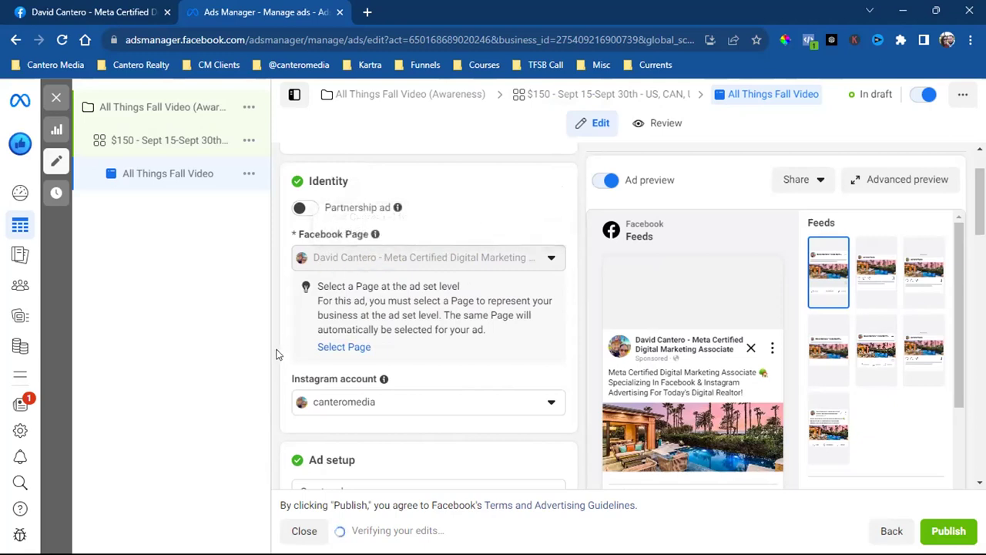
scroll(278, 355, "down", 2)
left_click(367, 262)
left_click(367, 262)
left_click(367, 262)
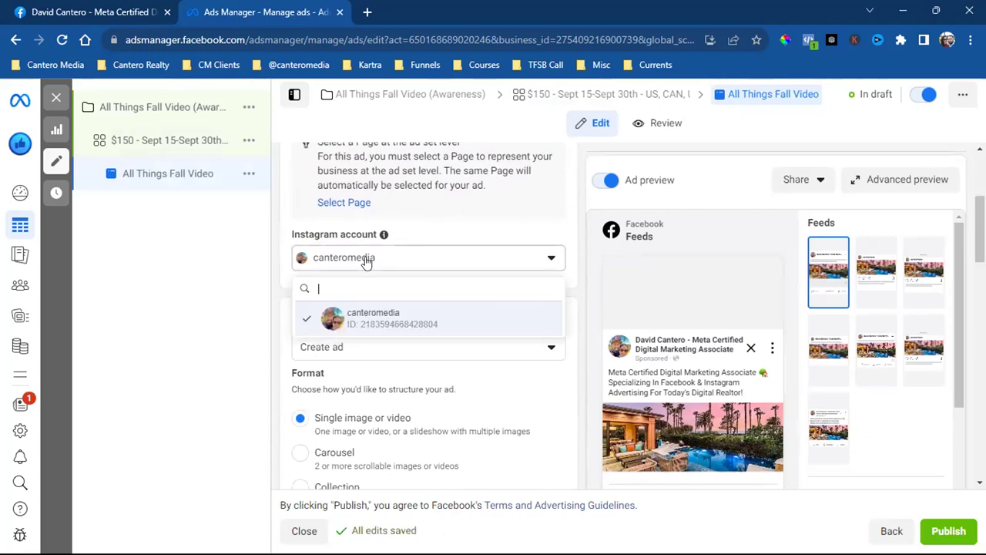
left_click(346, 317)
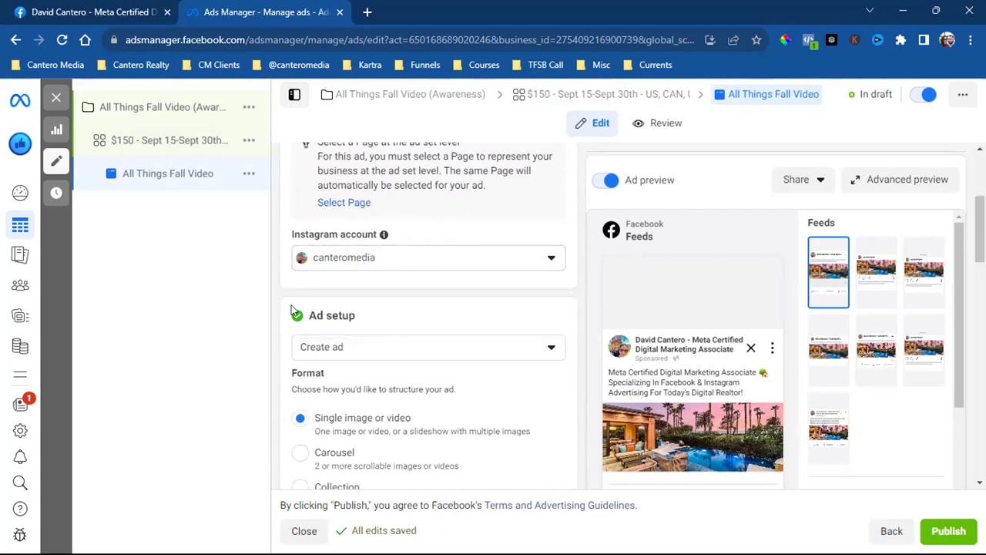
Change the ad setup from creating an ad to "Use existing post"
double_click(327, 316)
scroll(294, 333, "down", 1)
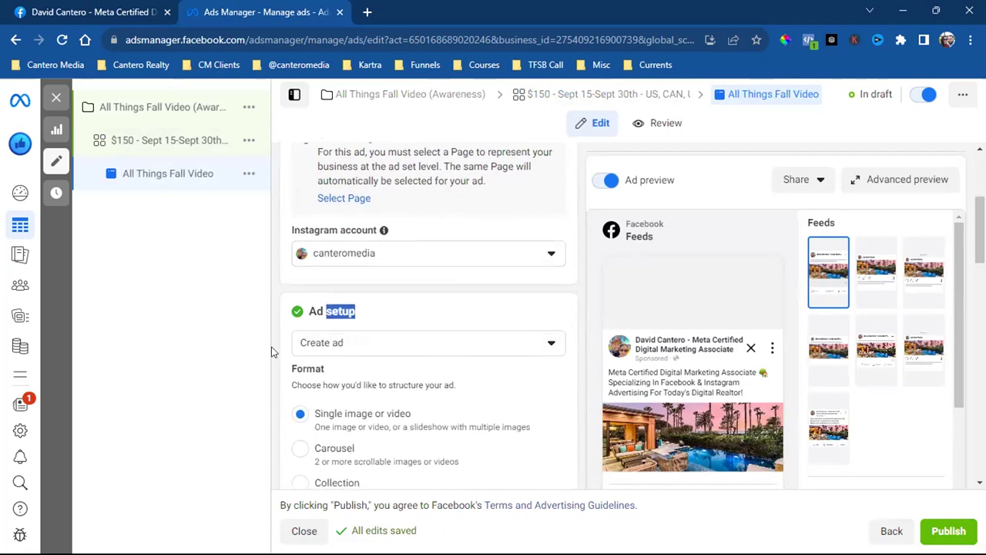
left_click(347, 278)
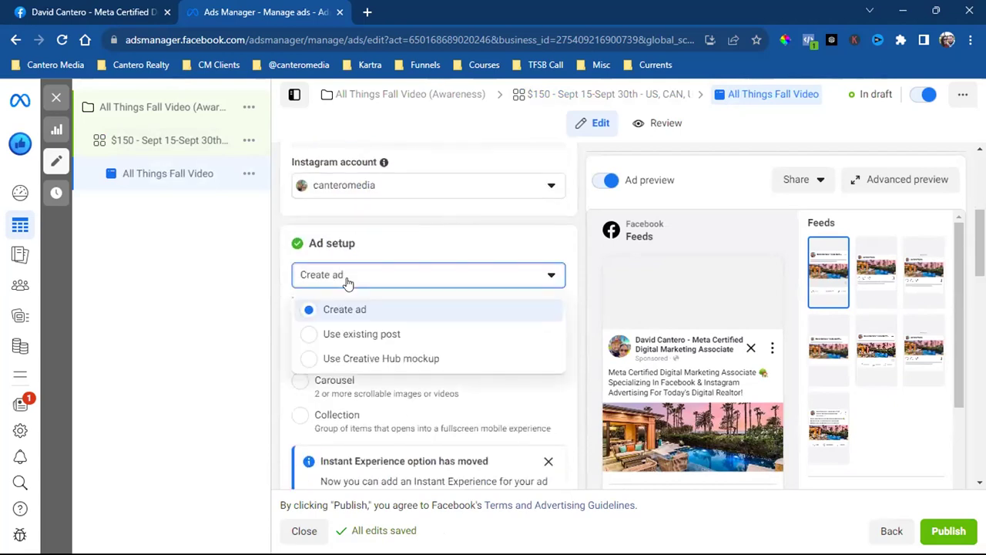
left_click(360, 335)
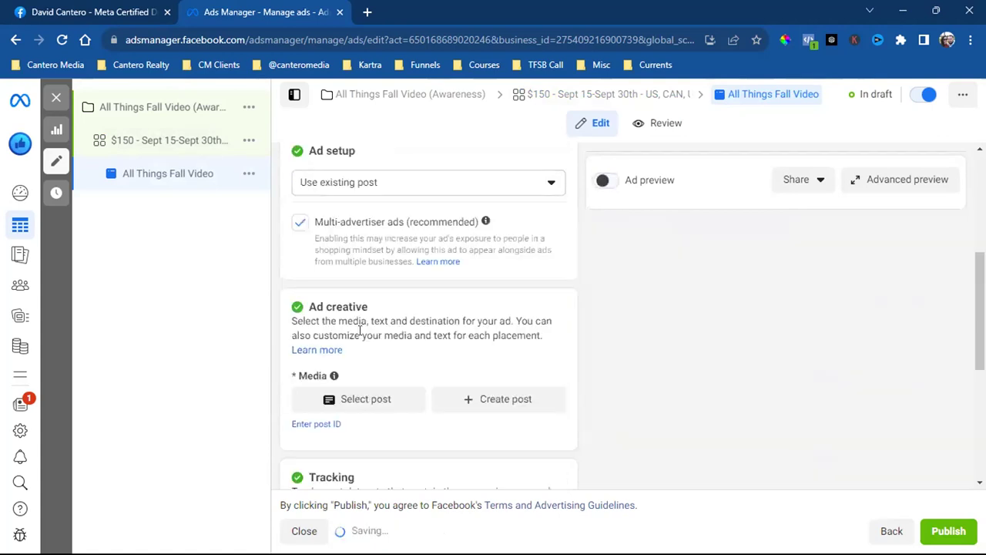
Choose the Facebook video post from Jun 20, 2023 as the ad creative
left_click(366, 399)
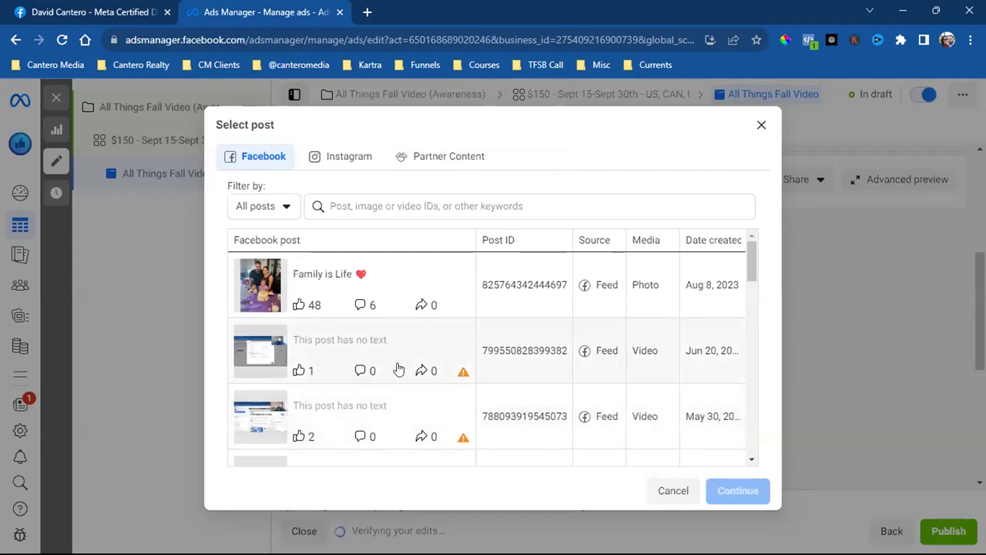
scroll(399, 368, "down", 1)
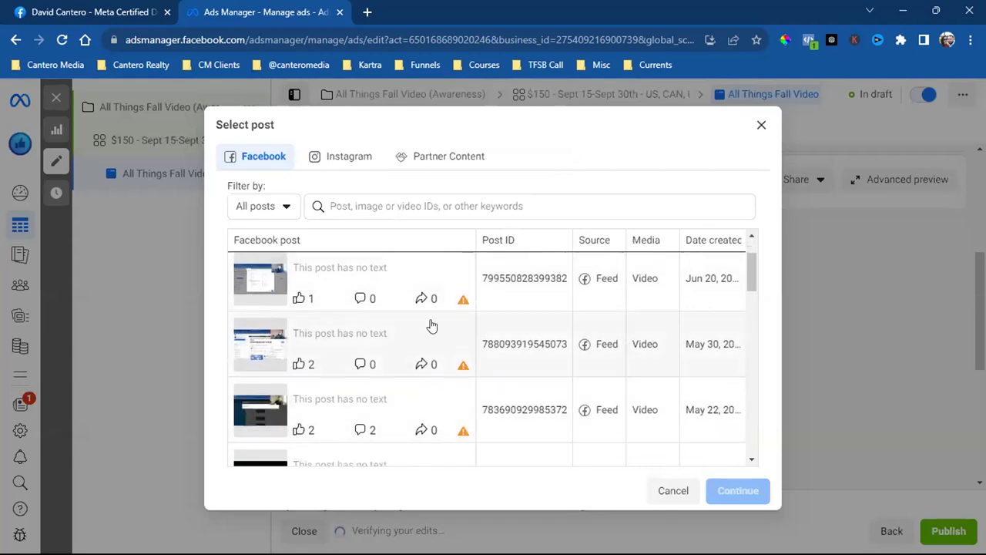
scroll(393, 378, "up", 1)
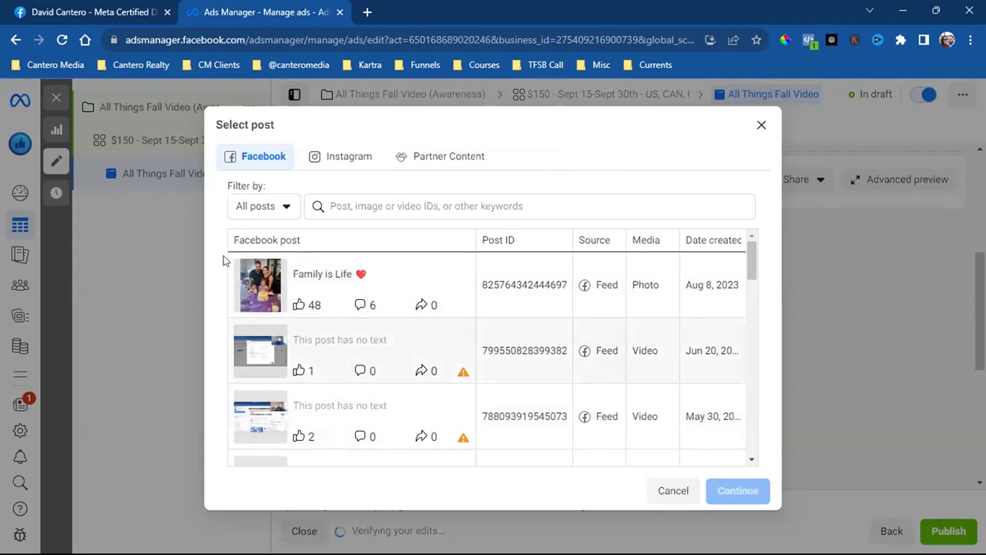
scroll(283, 397, "down", 1)
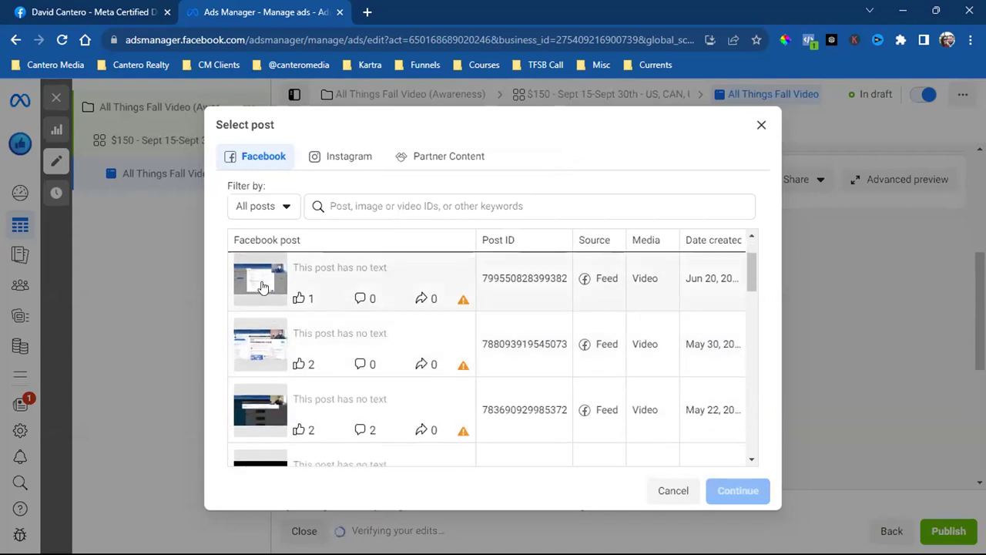
left_click(555, 285)
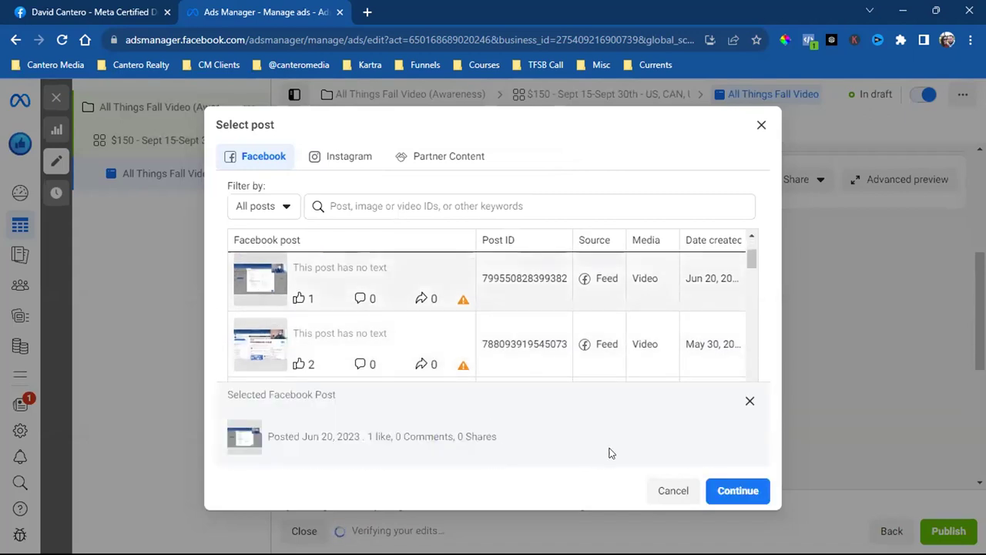
left_click(726, 490)
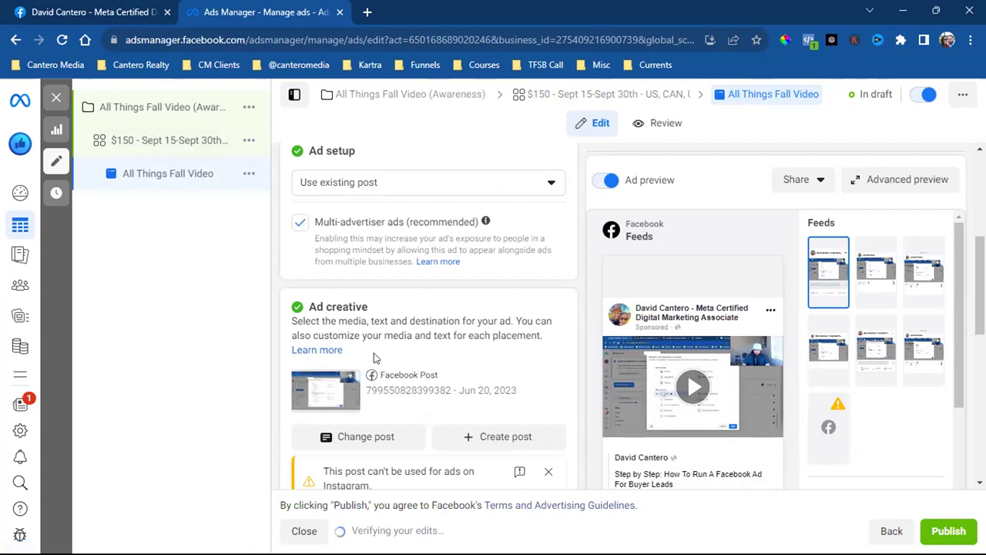
Examine the chosen post's video captions, call to action availability and the setup error reported for the ad
scroll(378, 356, "down", 2)
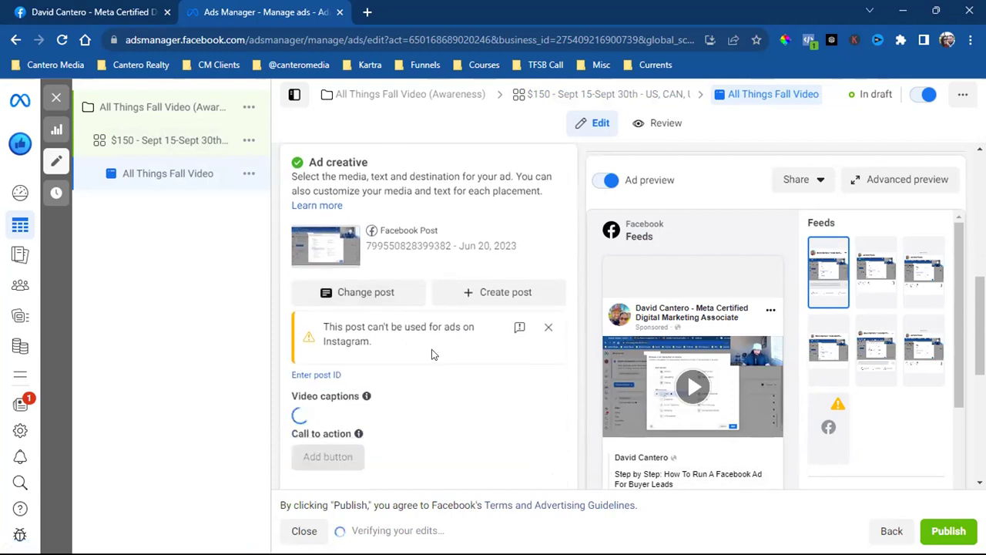
scroll(431, 354, "down", 1)
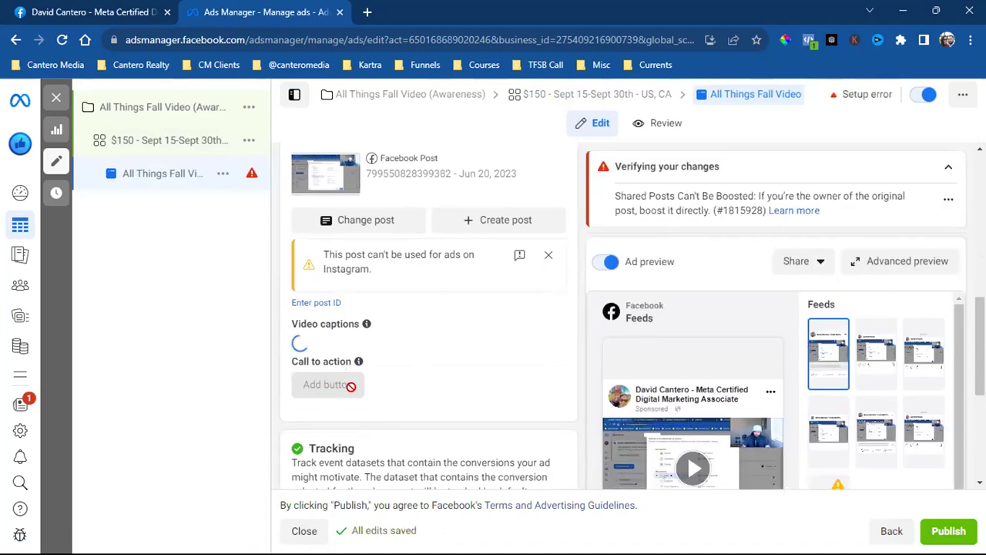
mouse_move(348, 387)
scroll(416, 293, "up", 1)
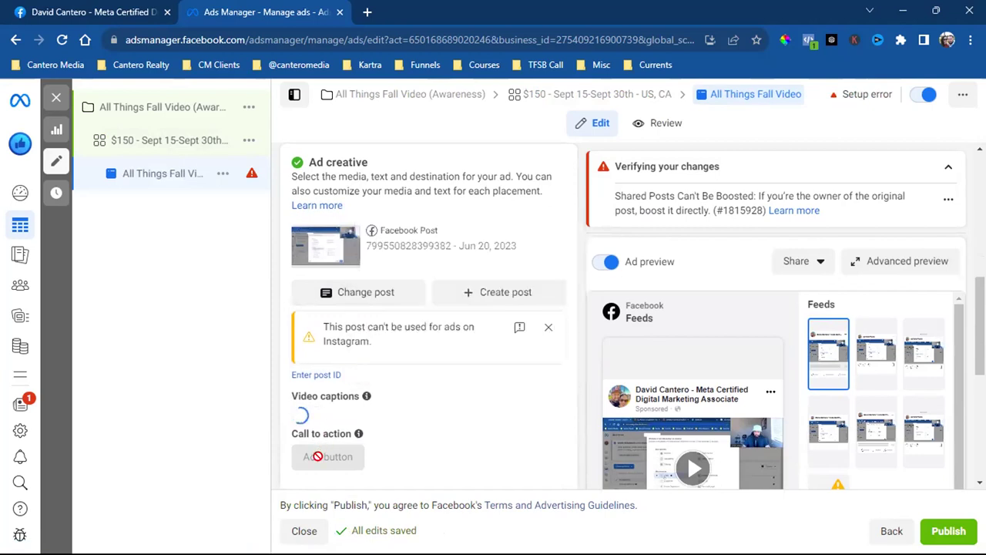
mouse_move(318, 457)
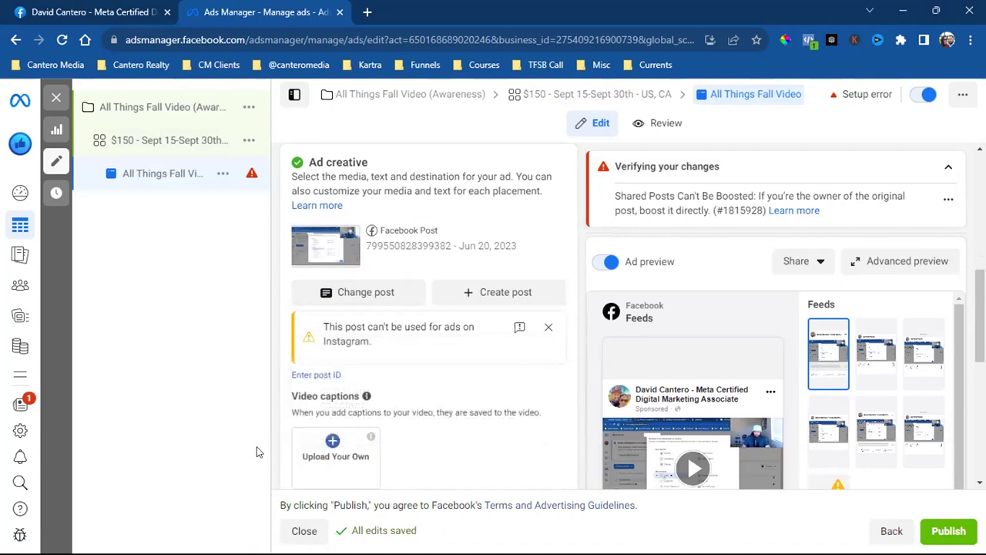
scroll(281, 416, "down", 3)
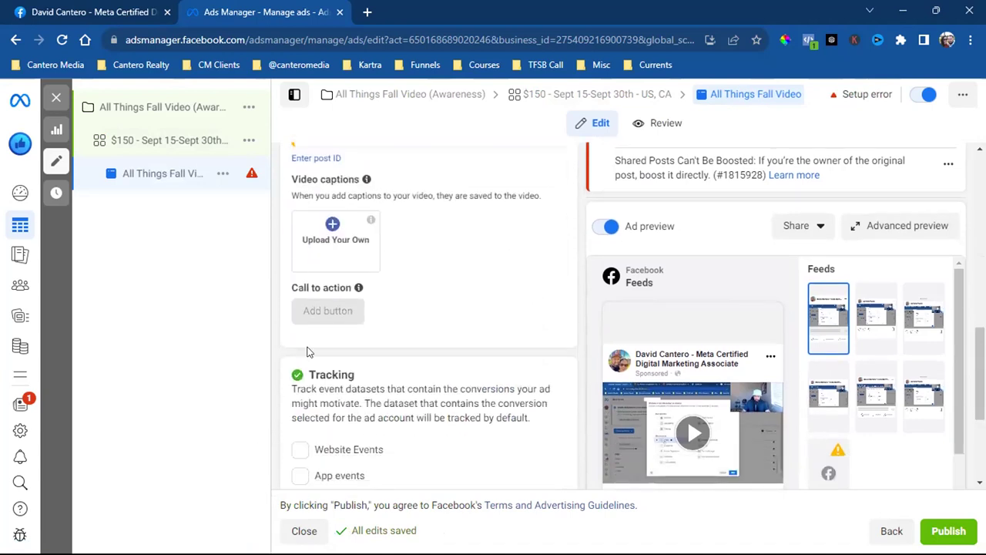
mouse_move(360, 287)
mouse_move(320, 308)
scroll(472, 375, "up", 2)
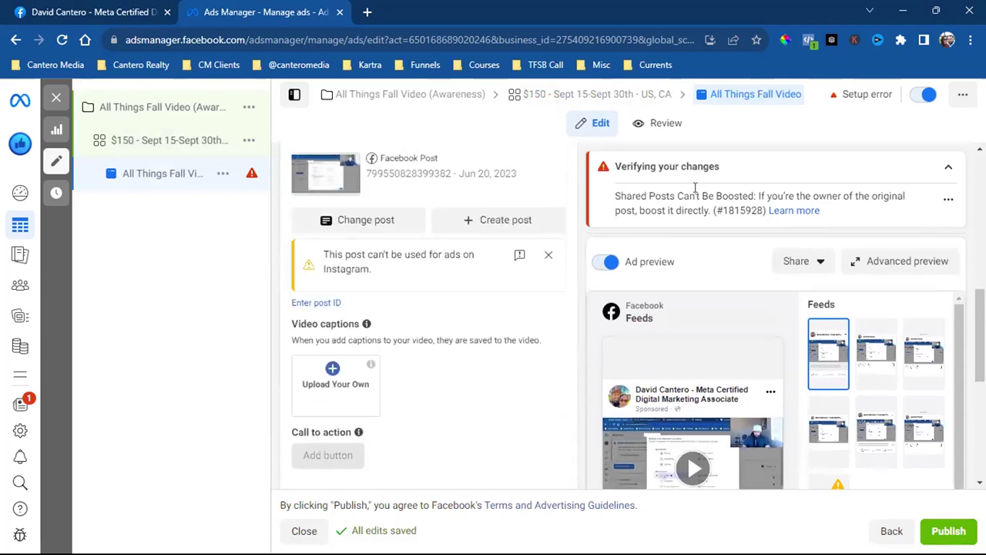
scroll(378, 286, "up", 2)
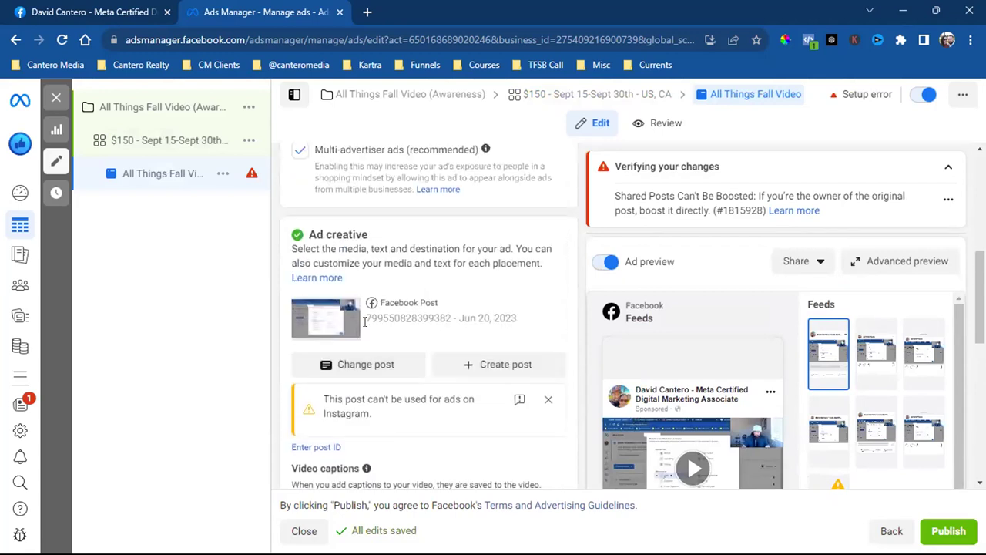
Replace the ad's post with the Apr 28, 2023 video "The ULTIMATE Facebook Custom Audience Tutorial 2023"
left_click(373, 377)
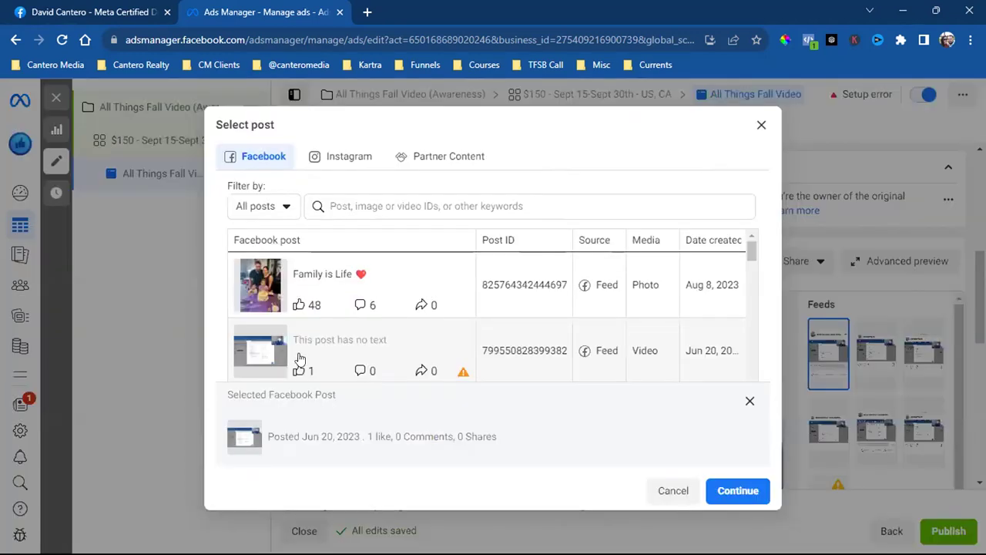
scroll(300, 353, "down", 1)
scroll(299, 353, "down", 1)
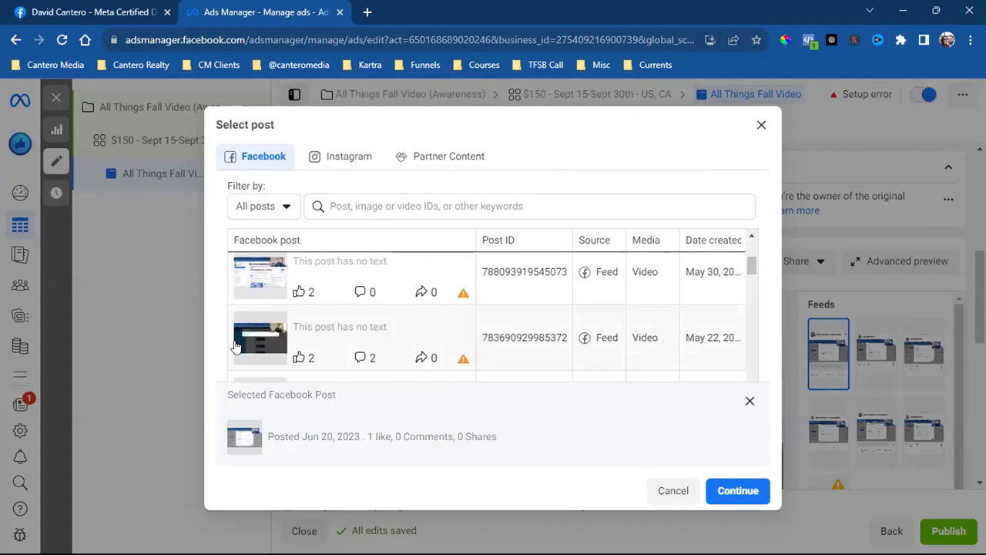
scroll(260, 341, "down", 2)
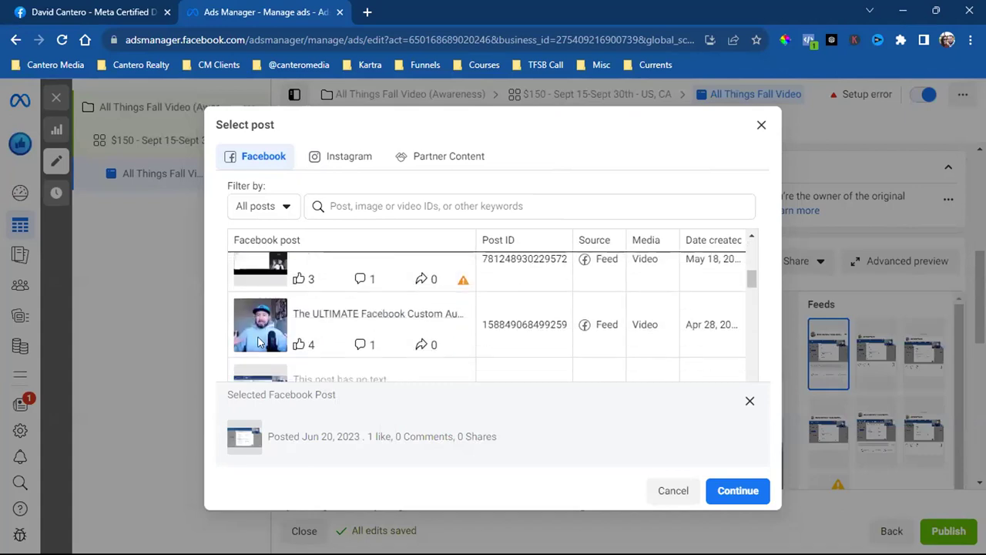
left_click(262, 327)
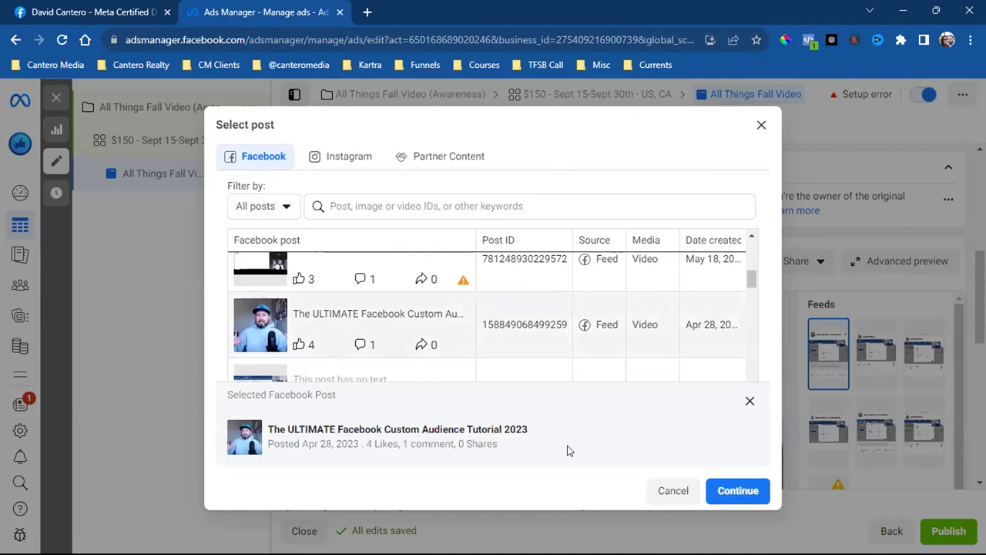
left_click(736, 494)
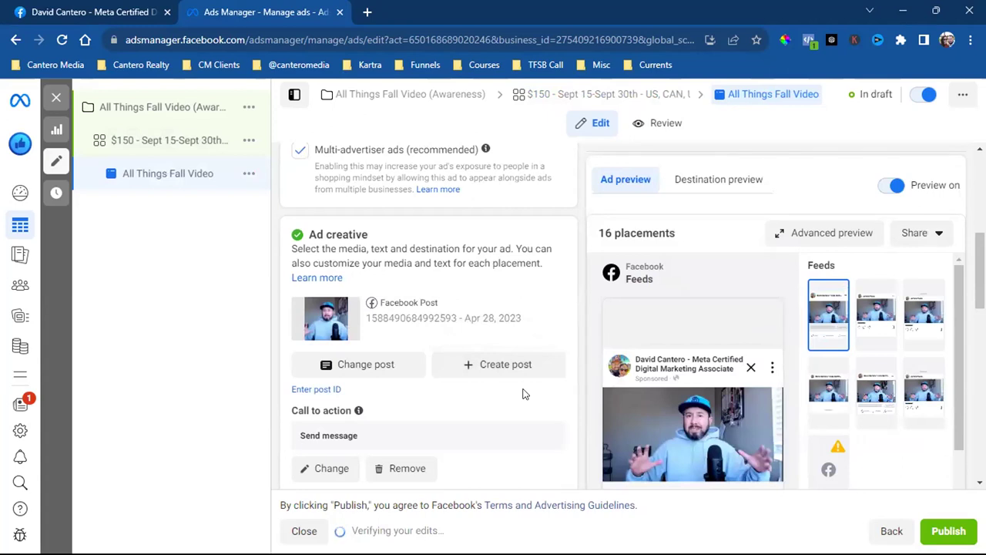
Change the post's call to action to "Learn more" and begin the required website URL entry
scroll(523, 393, "down", 1)
scroll(478, 379, "down", 1)
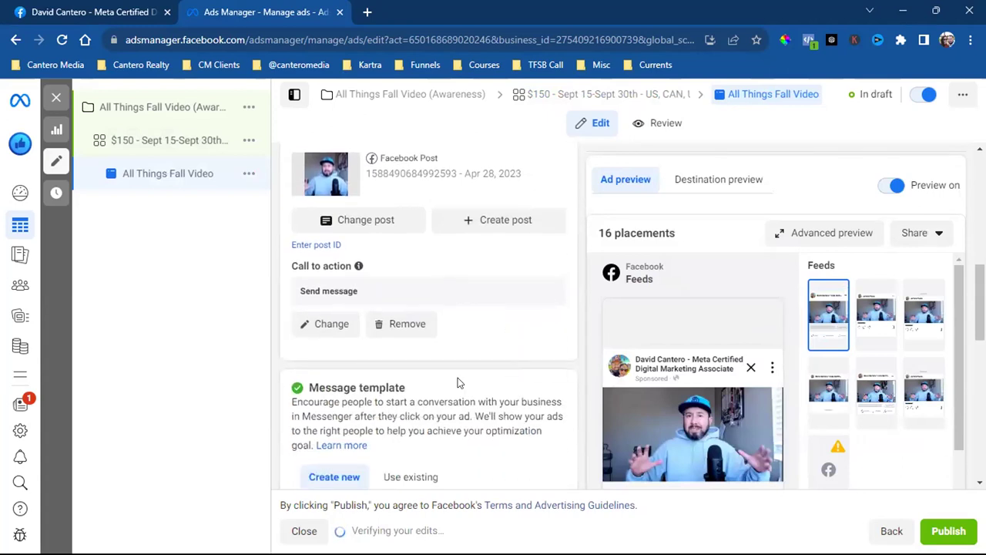
left_click(316, 330)
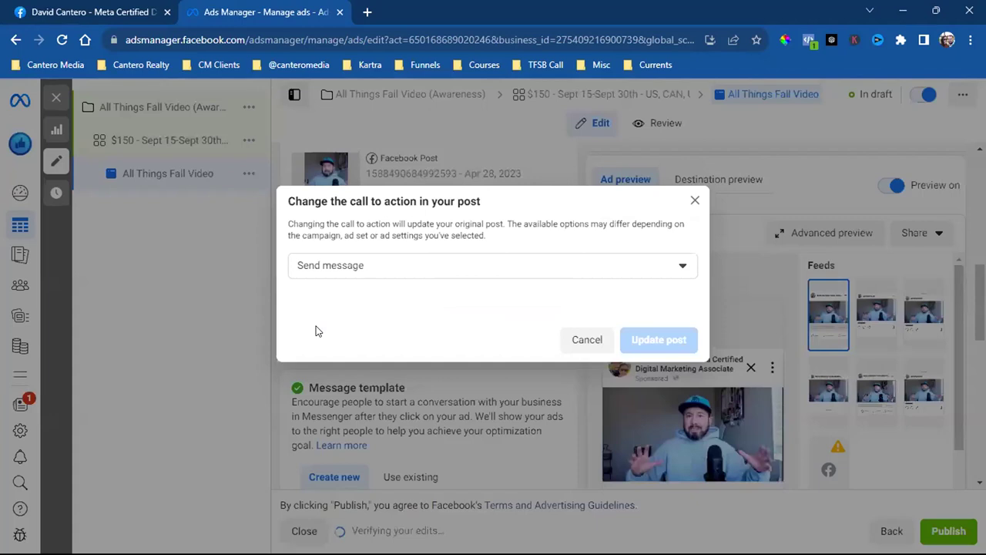
left_click(346, 268)
scroll(393, 366, "up", 3)
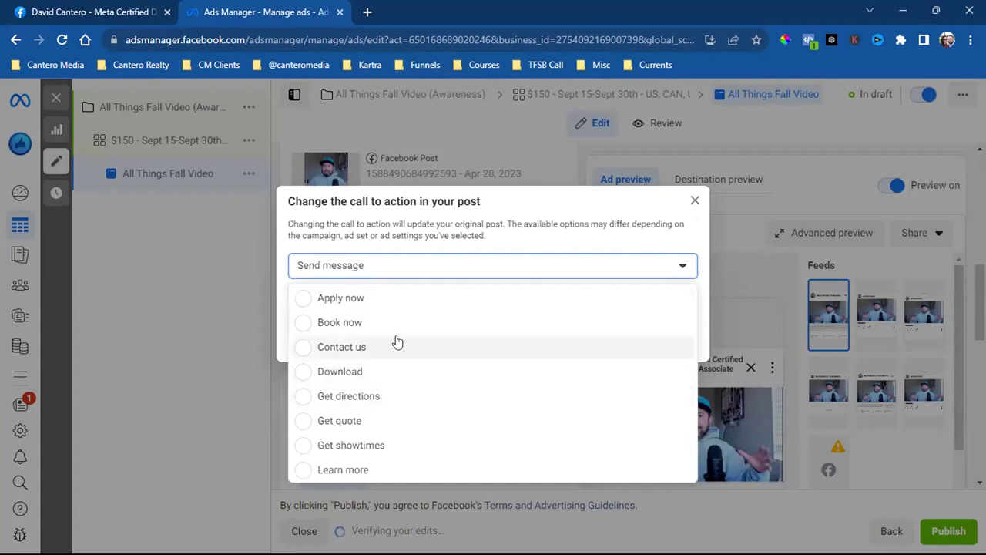
scroll(397, 341, "down", 2)
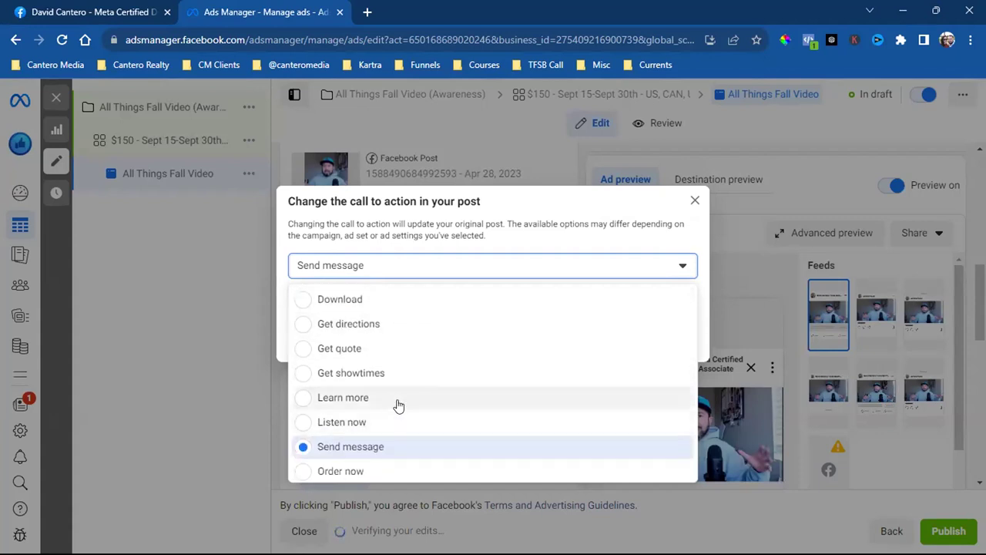
scroll(393, 339, "down", 1)
left_click(407, 324)
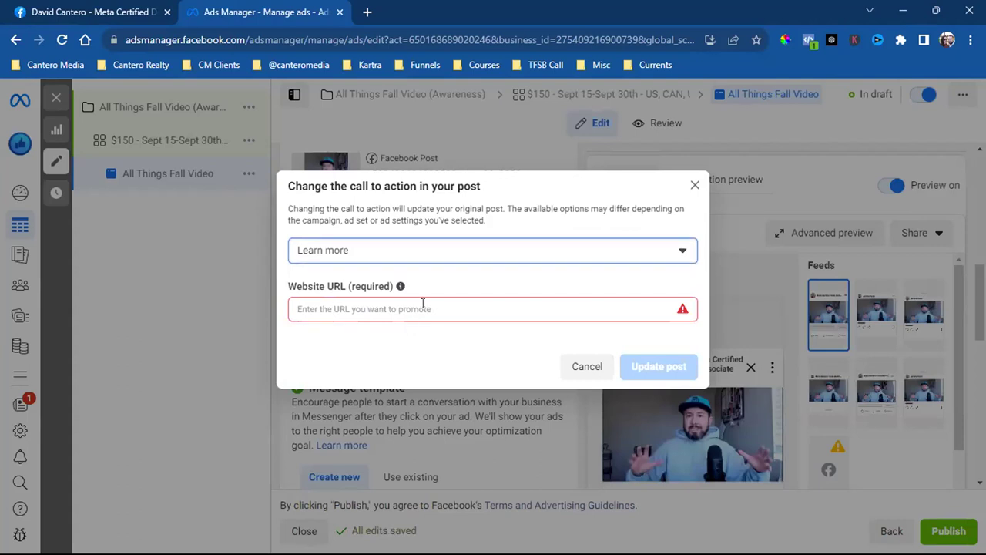
left_click(403, 303)
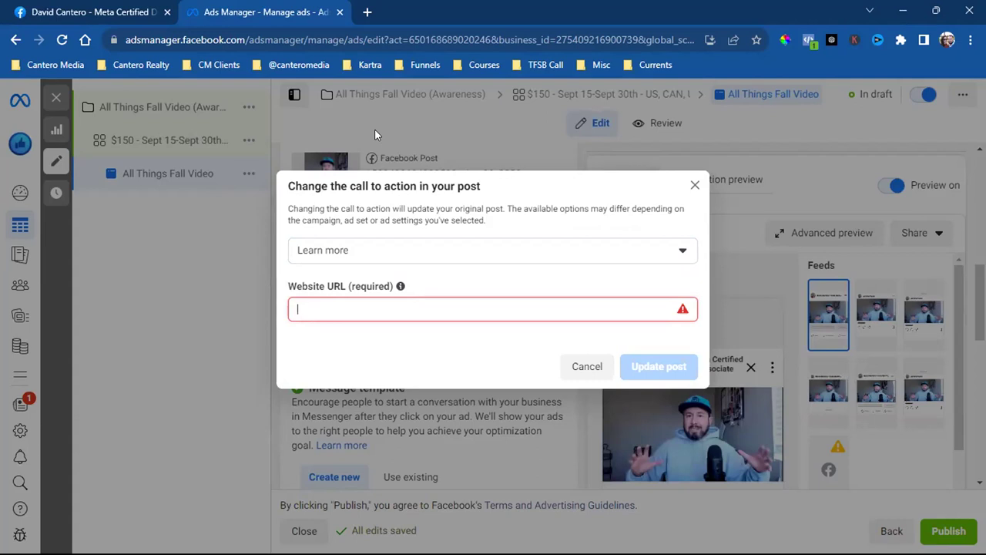
Open Ads Manager's campaign list in a new browser tab and start a new campaign with the Awareness objective
key("ctrl+t")
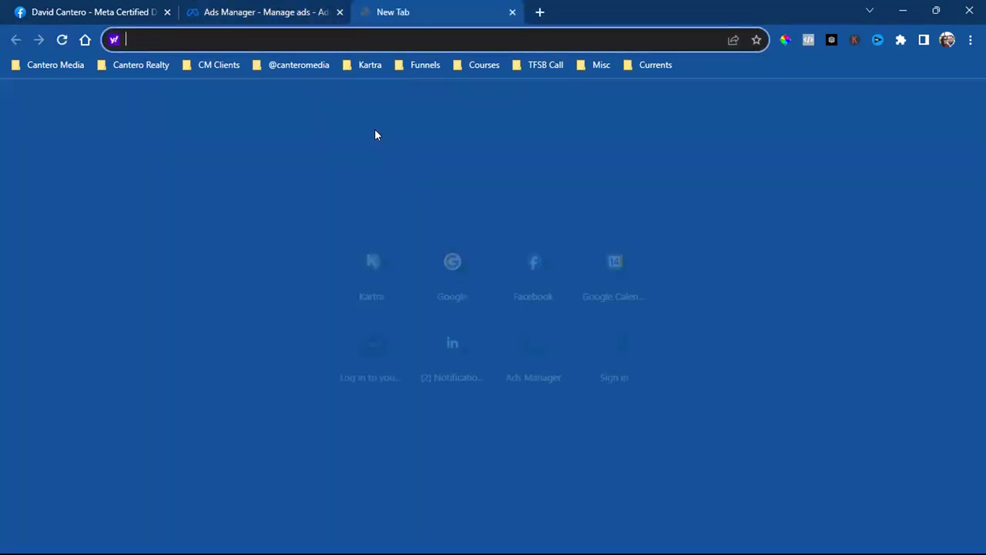
left_click(131, 67)
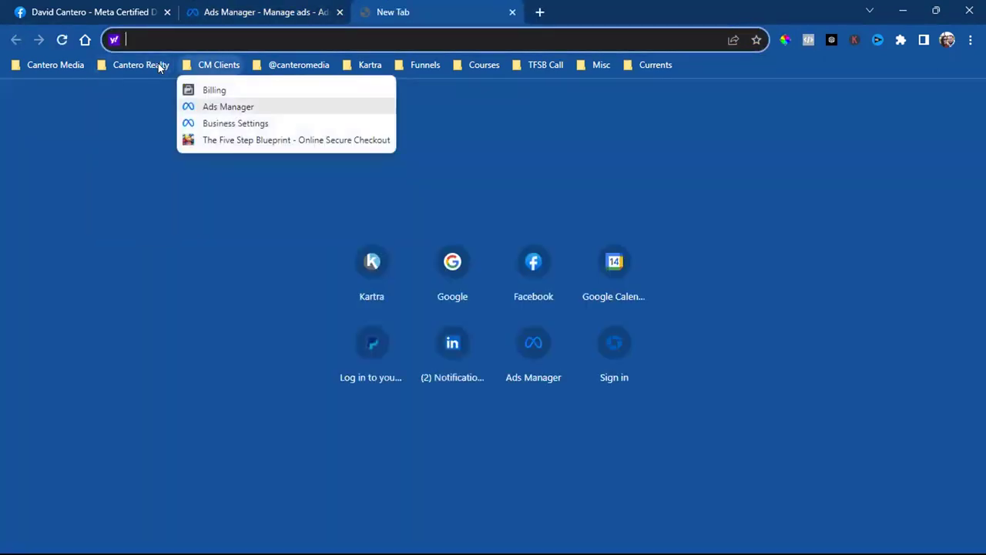
left_click(229, 107)
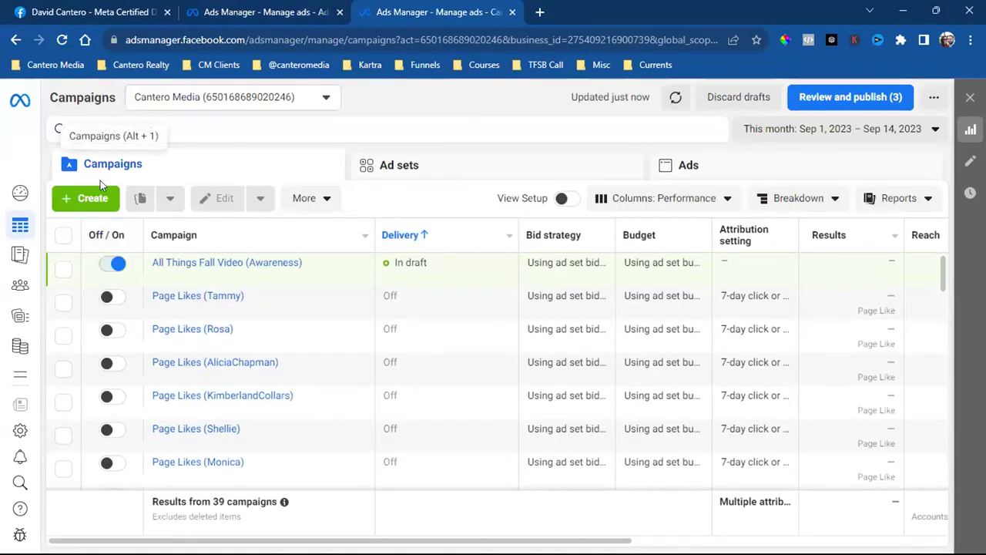
left_click(91, 198)
scroll(322, 322, "down", 2)
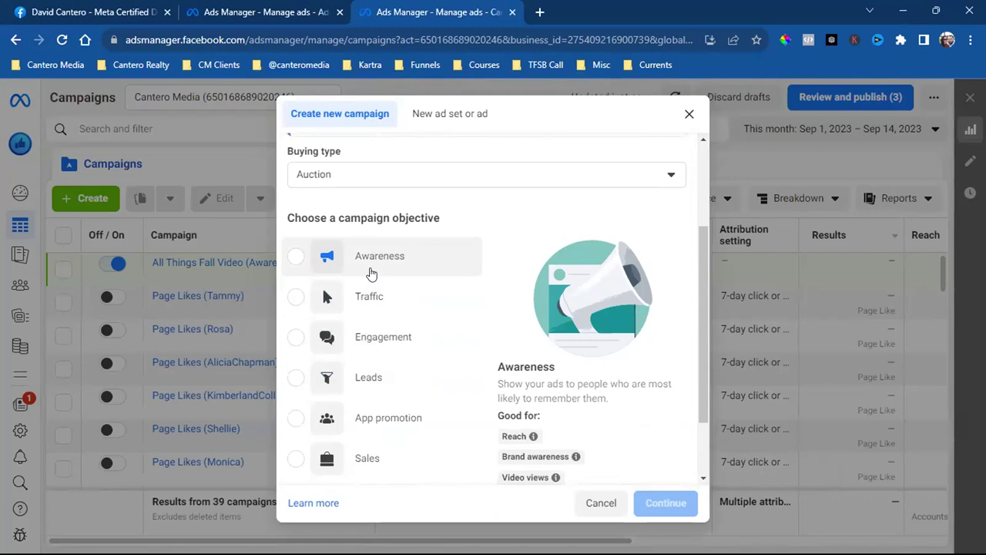
left_click(373, 275)
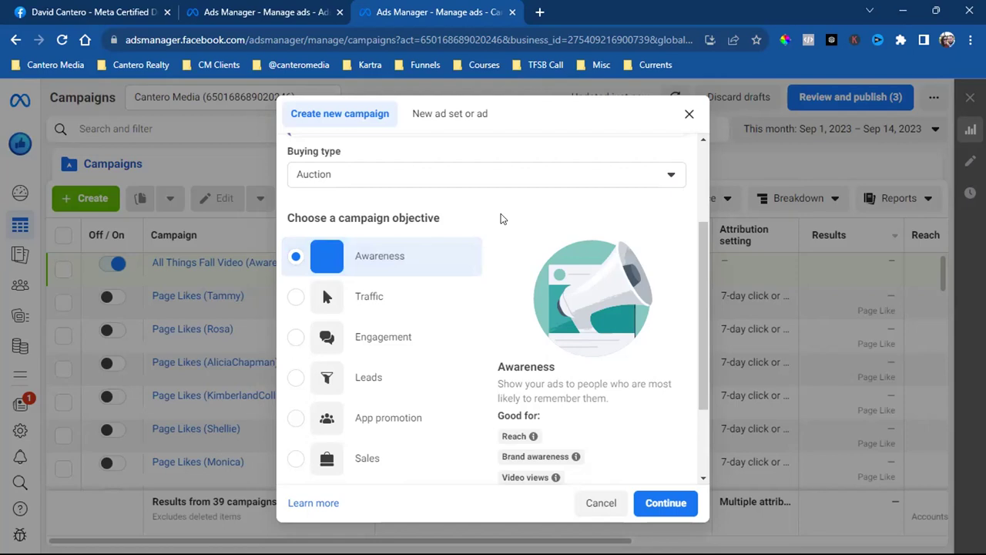
Examine the available campaign objectives and what Awareness is good for, and close the new campaign dialog without creating anything
scroll(407, 396, "down", 2)
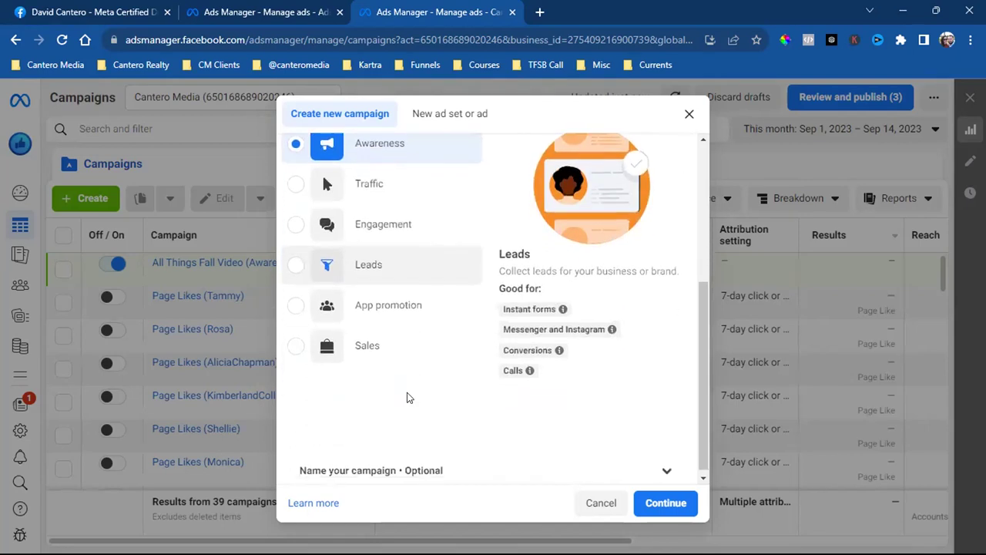
scroll(408, 397, "up", 4)
scroll(408, 397, "up", 1)
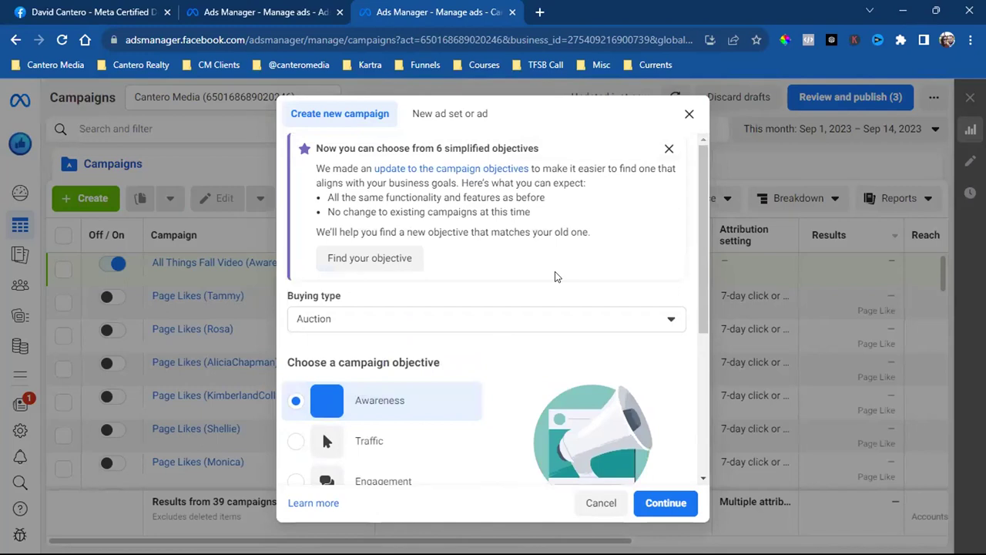
scroll(534, 317, "down", 3)
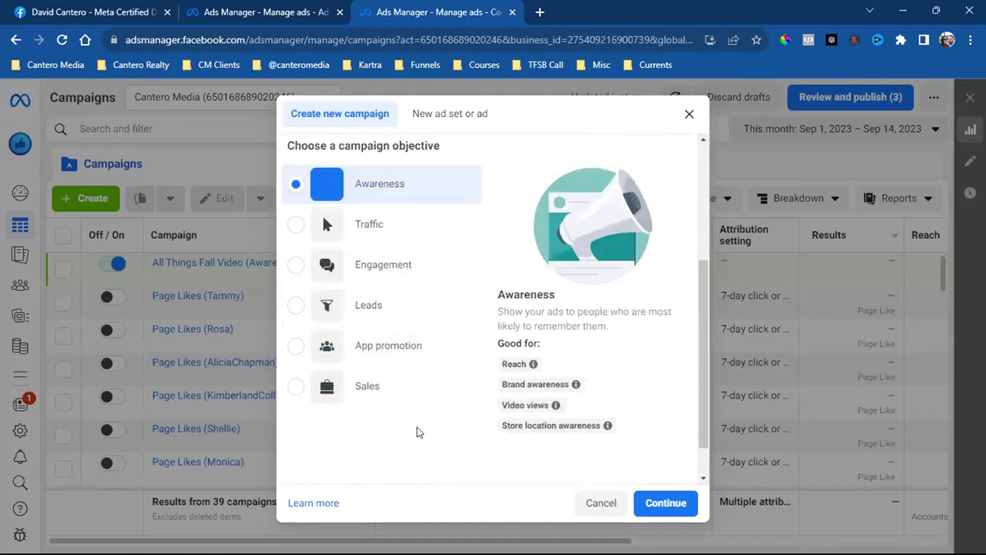
scroll(417, 432, "up", 1)
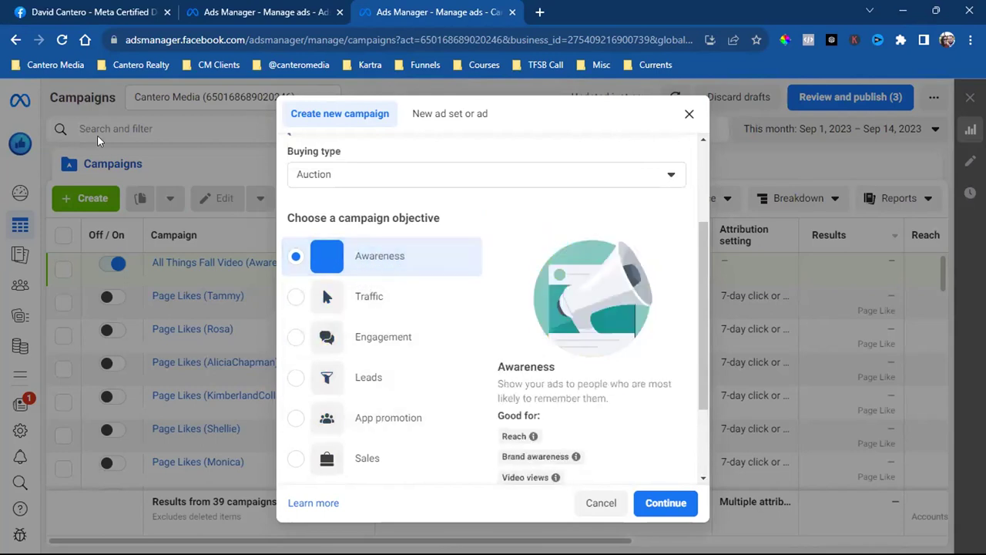
scroll(416, 354, "down", 1)
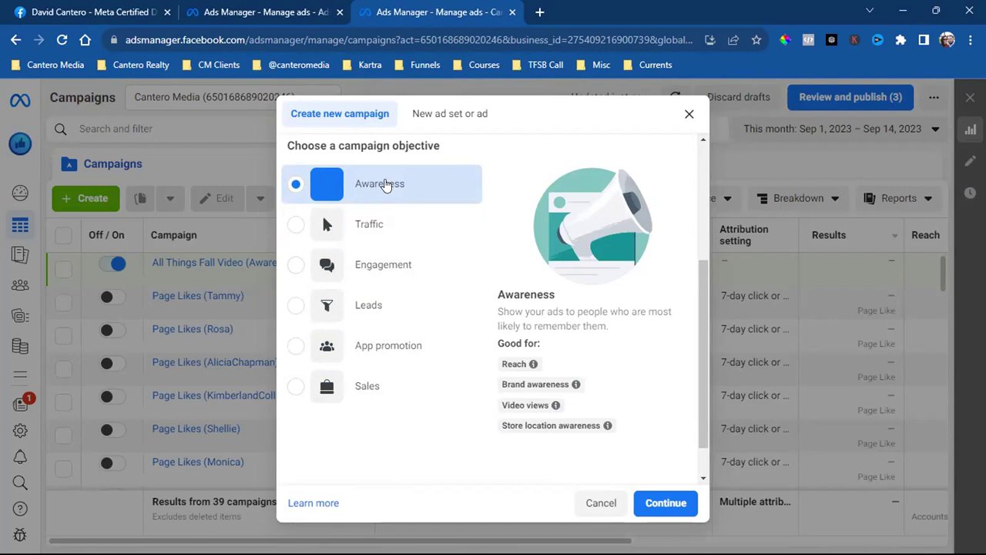
triple_click(399, 147)
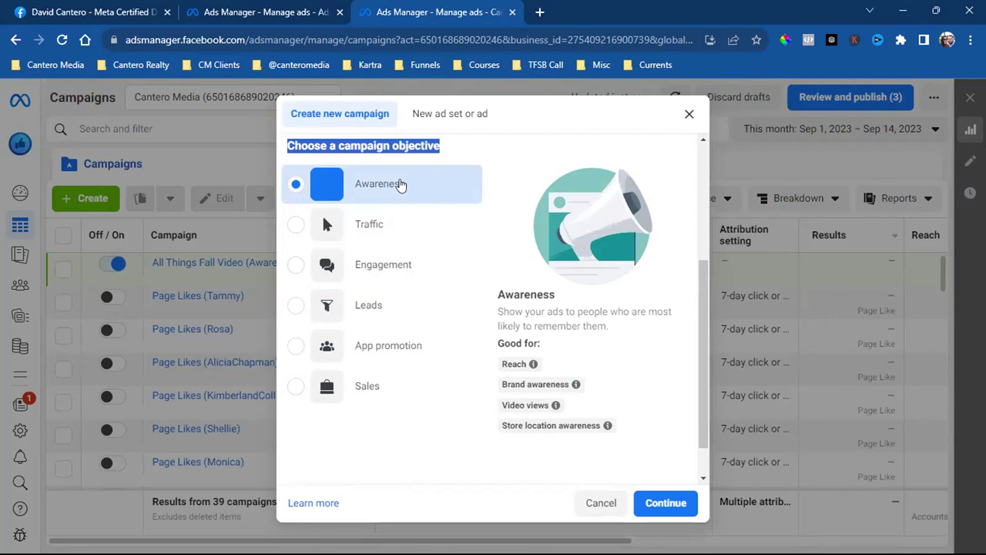
left_click(189, 9)
left_click(490, 159)
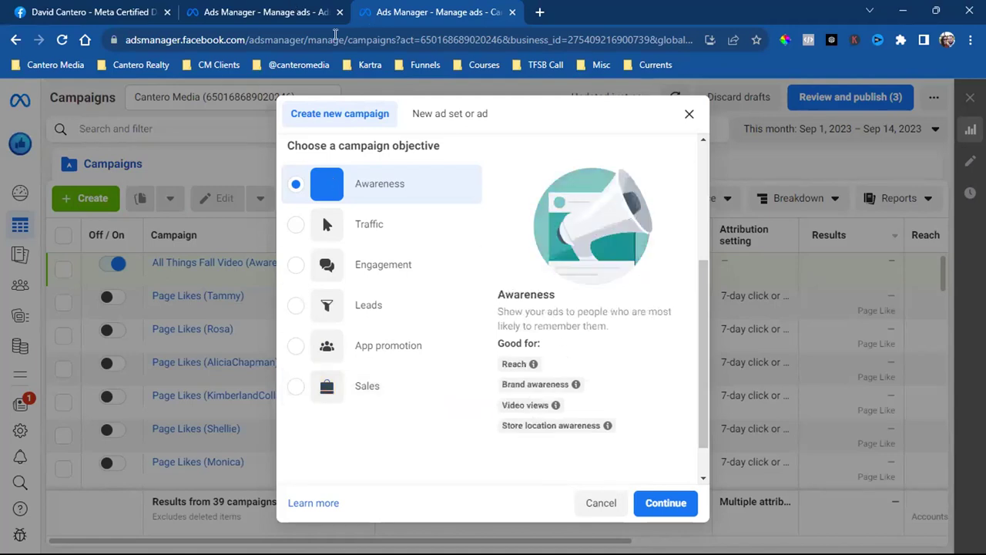
left_click(690, 114)
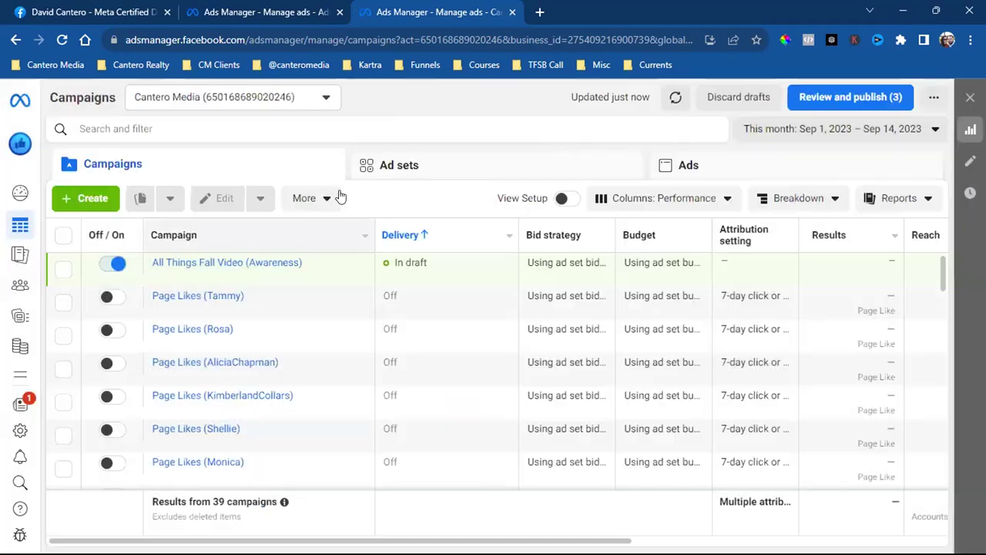
Open the Audiences page, view the settings of a website custom audience, and close the dialog without creating one
left_click(23, 381)
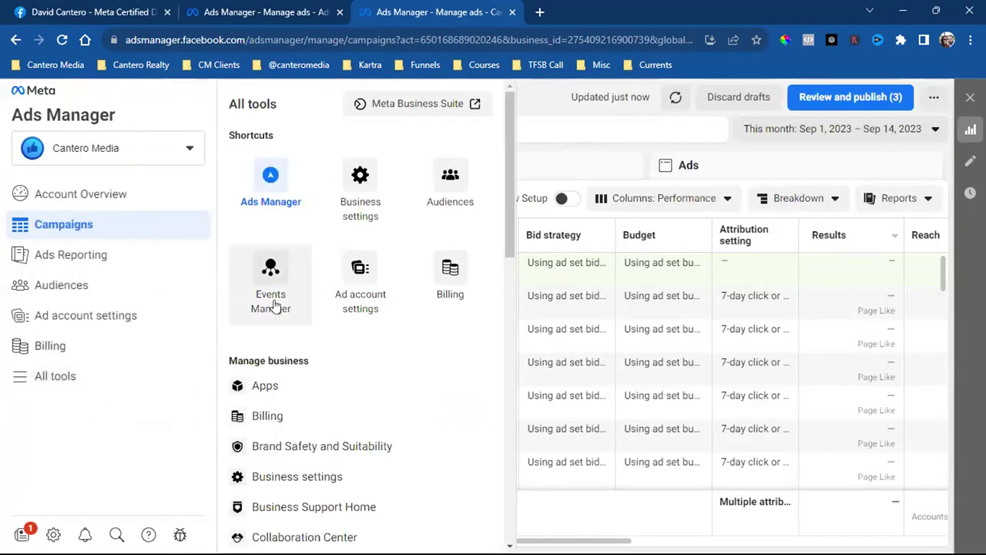
left_click(442, 183)
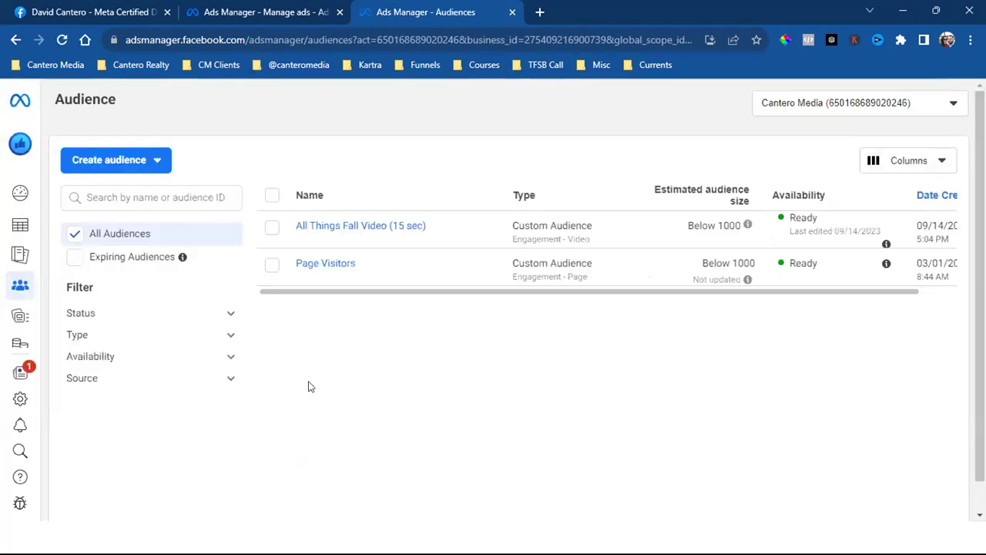
left_click(122, 160)
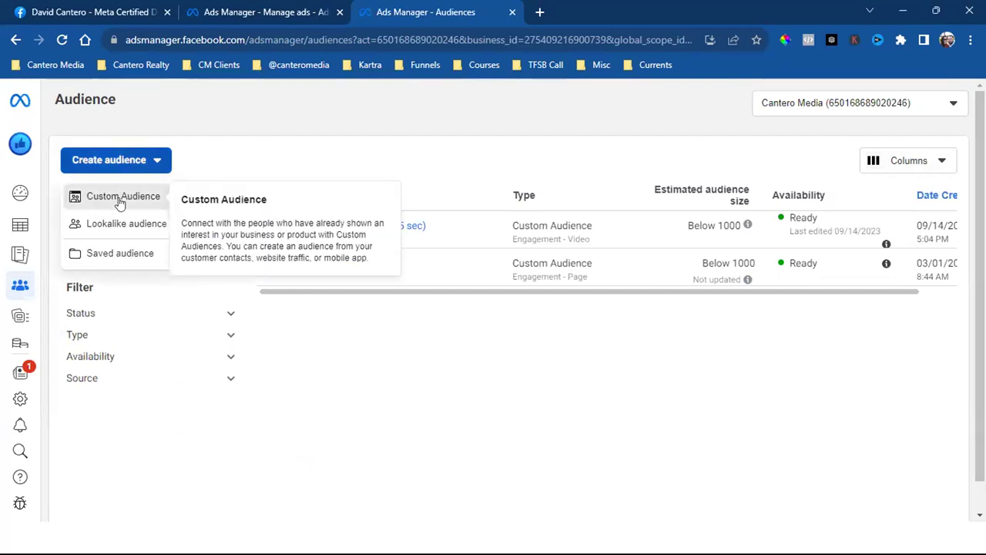
left_click(120, 196)
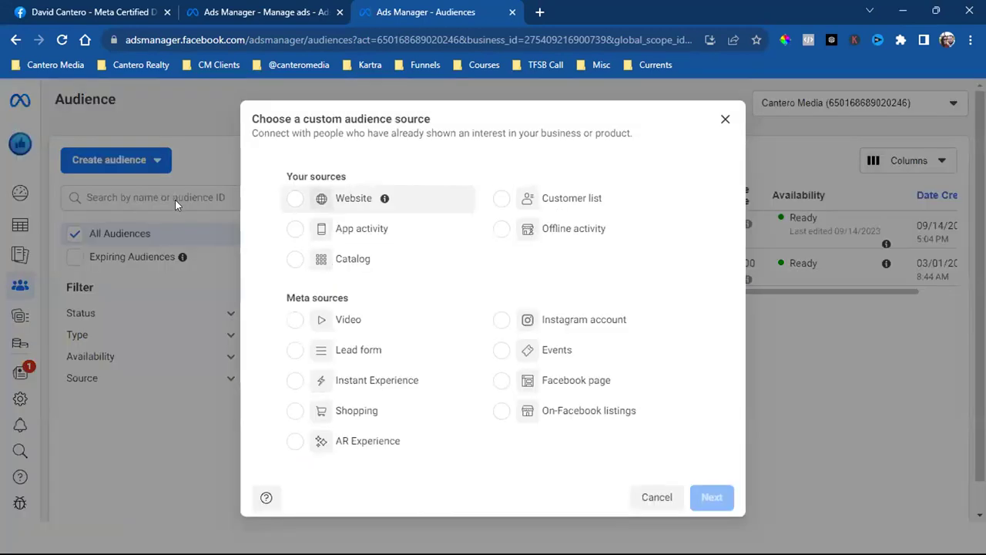
left_click(354, 198)
left_click(724, 497)
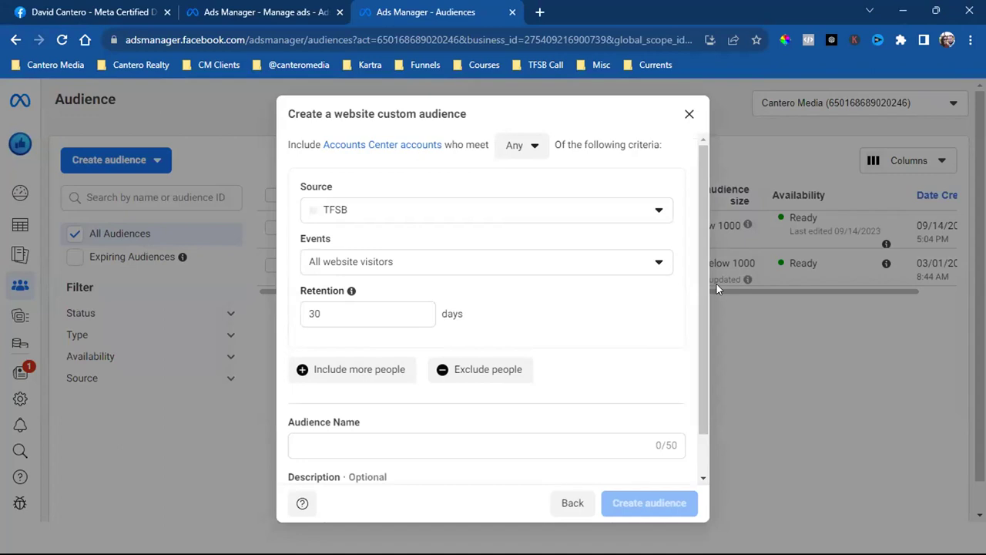
left_click(689, 116)
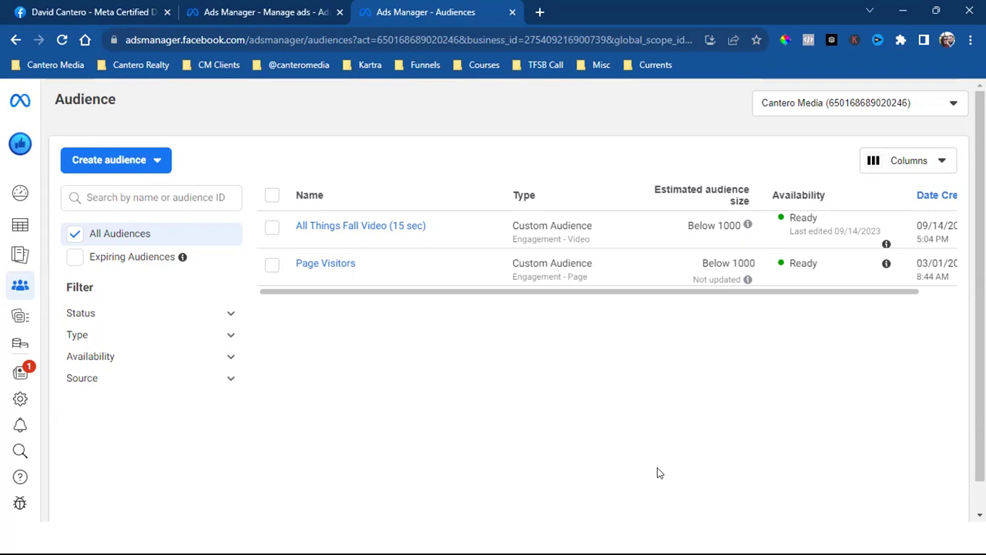
Return to the ad draft, set the Learn more website URL to aartiststouch.com and update the post
left_click(247, 6)
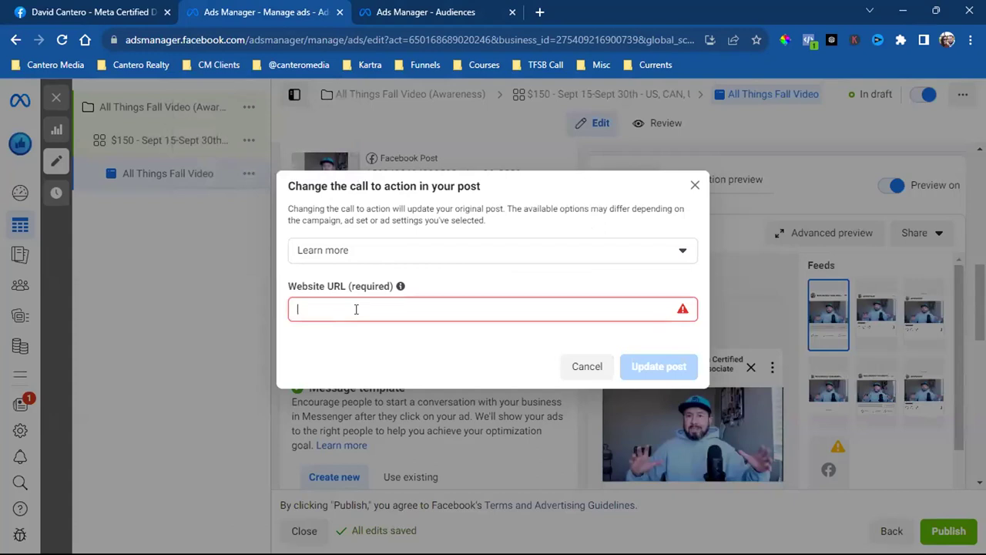
type("aartiste")
key("BackSpace")
type("stouch.com")
left_click(637, 369)
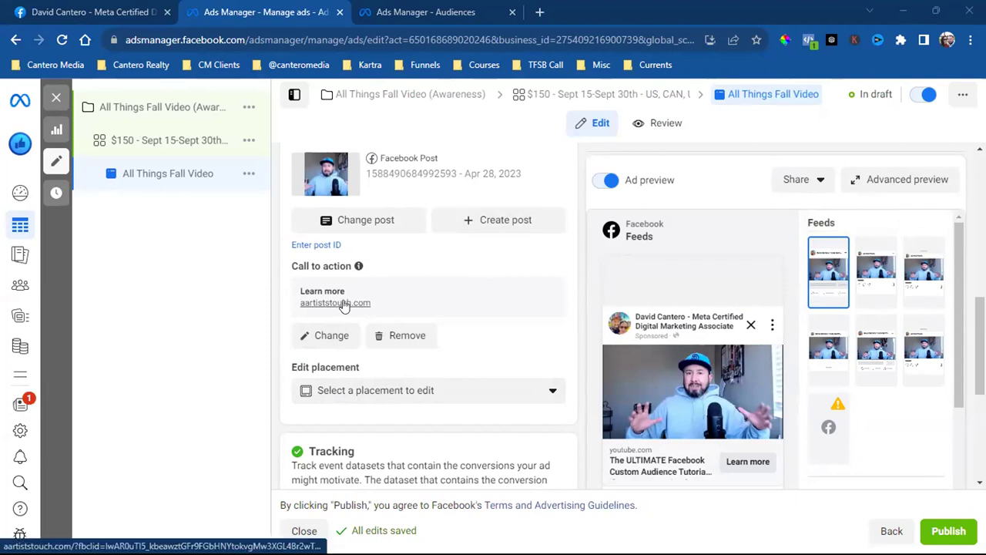
Turn on Website Events tracking for the ad to inspect the TFSB pixel, and turn it off again
scroll(485, 388, "down", 2)
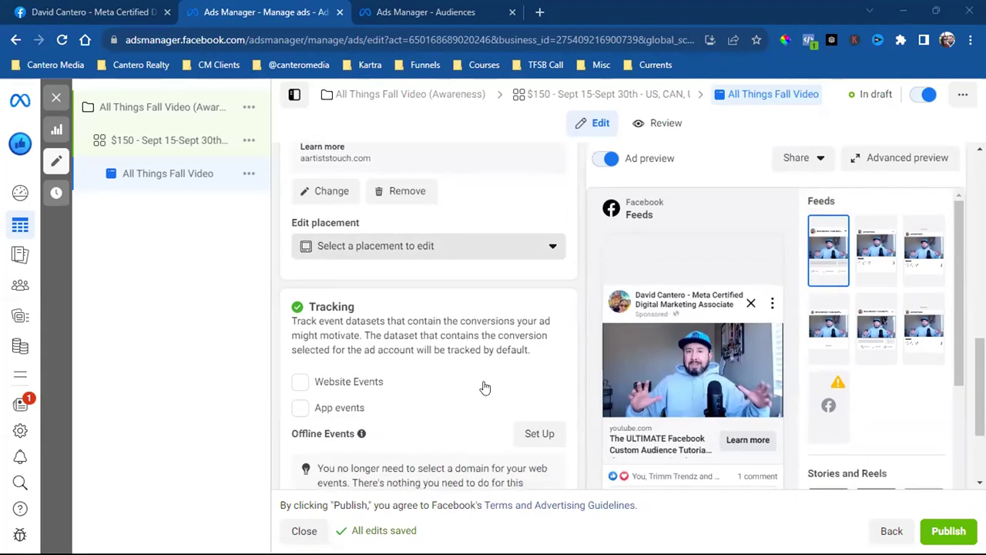
scroll(485, 388, "down", 2)
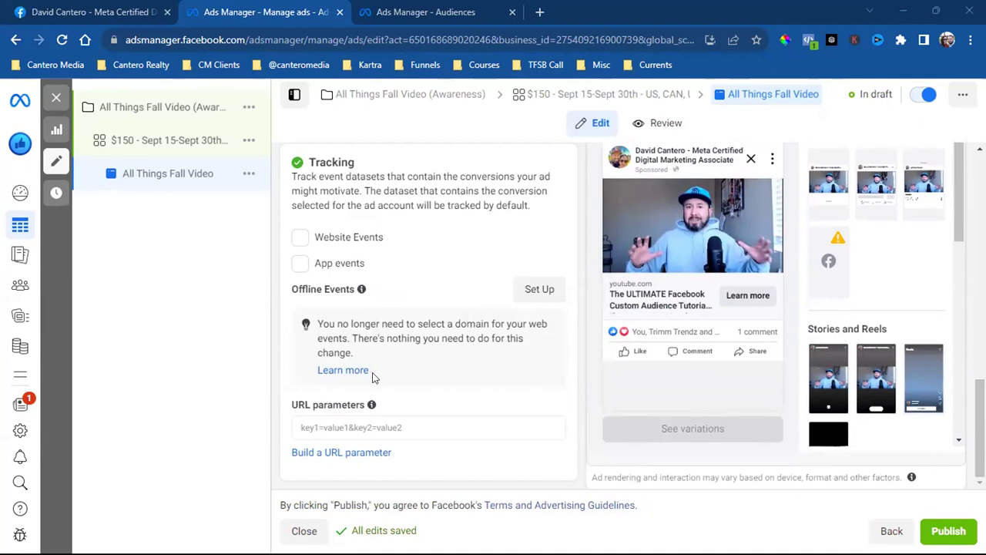
scroll(374, 375, "up", 1)
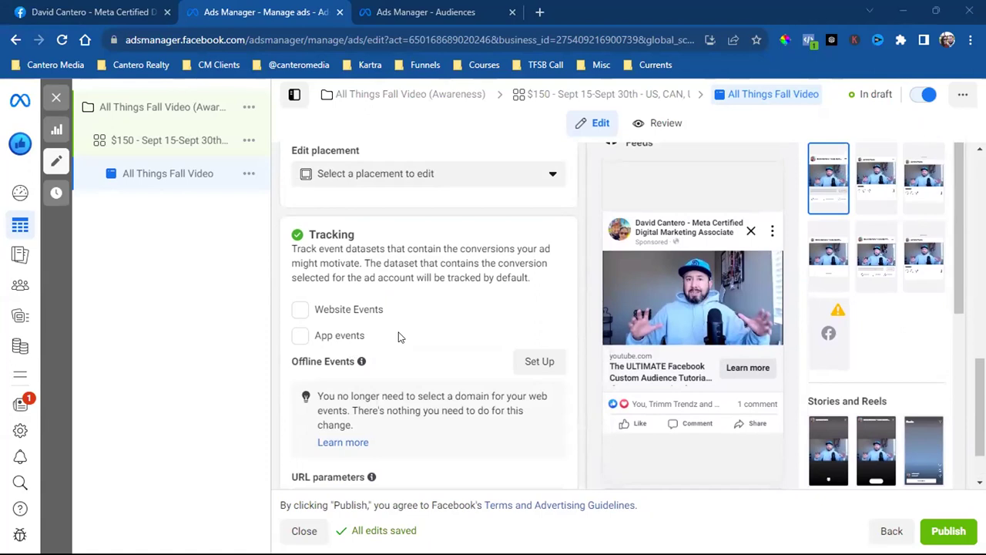
left_click(300, 309)
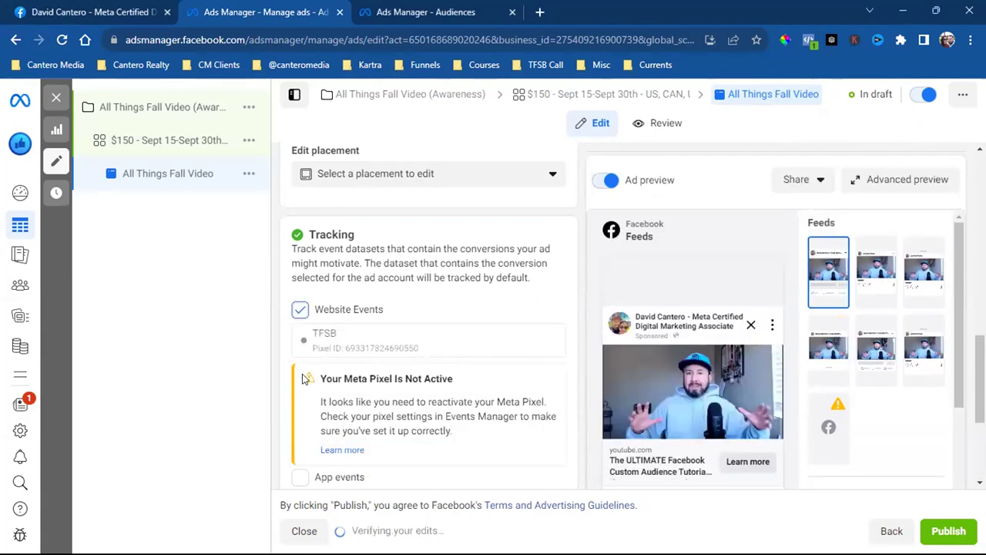
triple_click(335, 345)
scroll(335, 345, "down", 3)
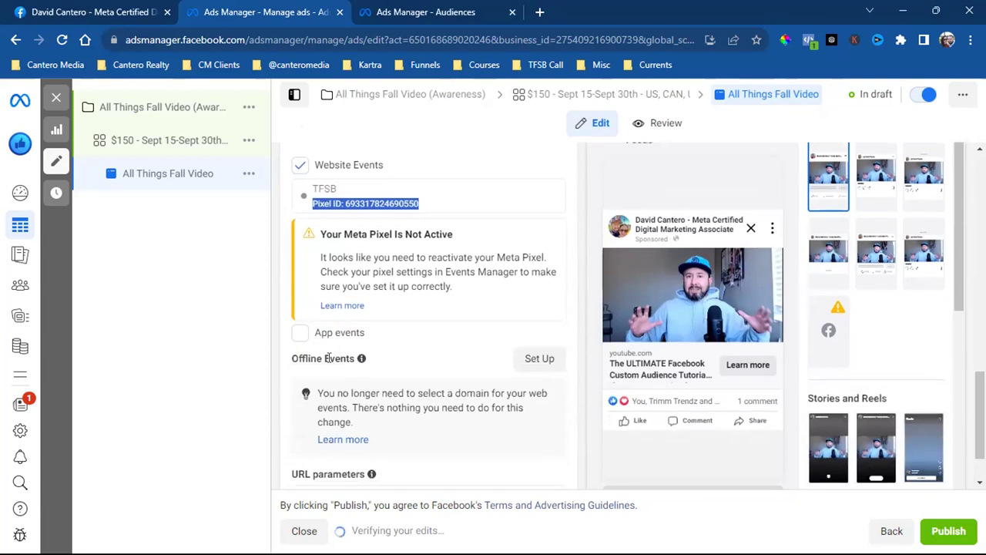
scroll(339, 363, "up", 3)
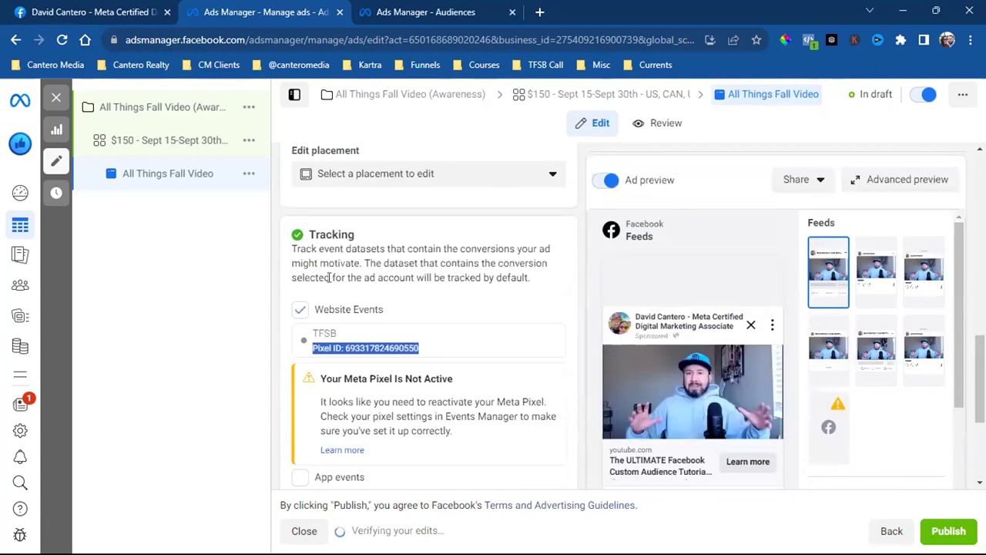
left_click(299, 311)
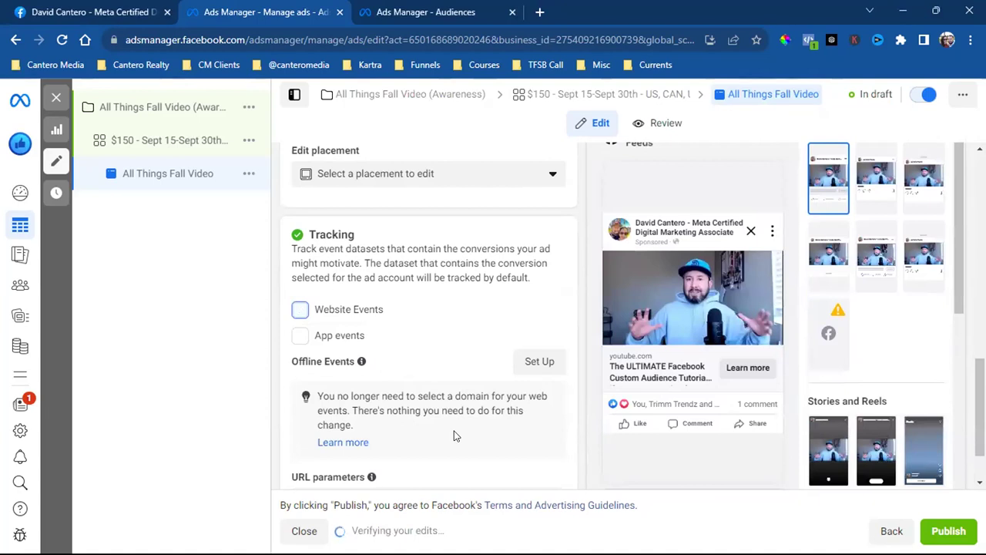
mouse_move(378, 373)
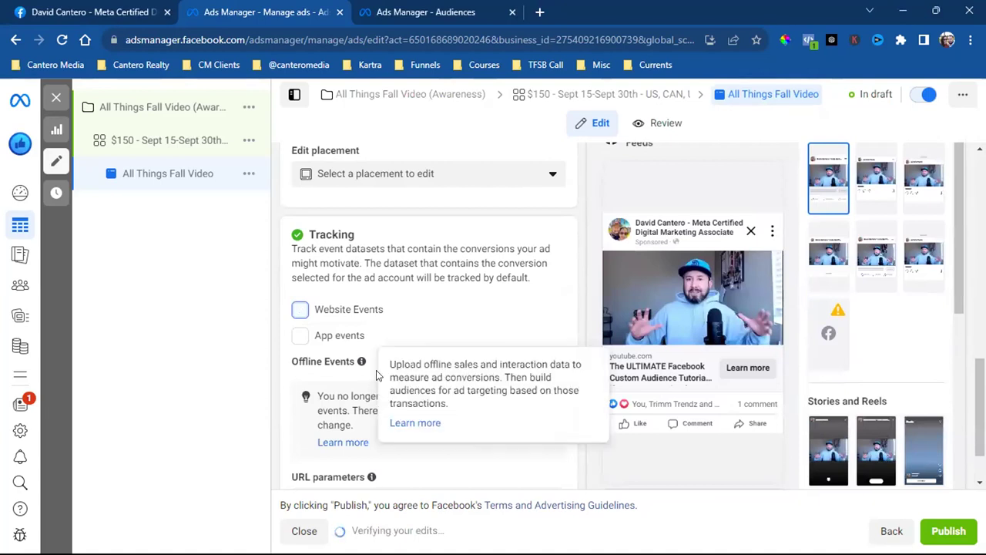
Review the ad's call to action and tracking, publish the campaign with its ad set and ad, and close the editor
scroll(404, 372, "up", 2)
scroll(405, 372, "up", 1)
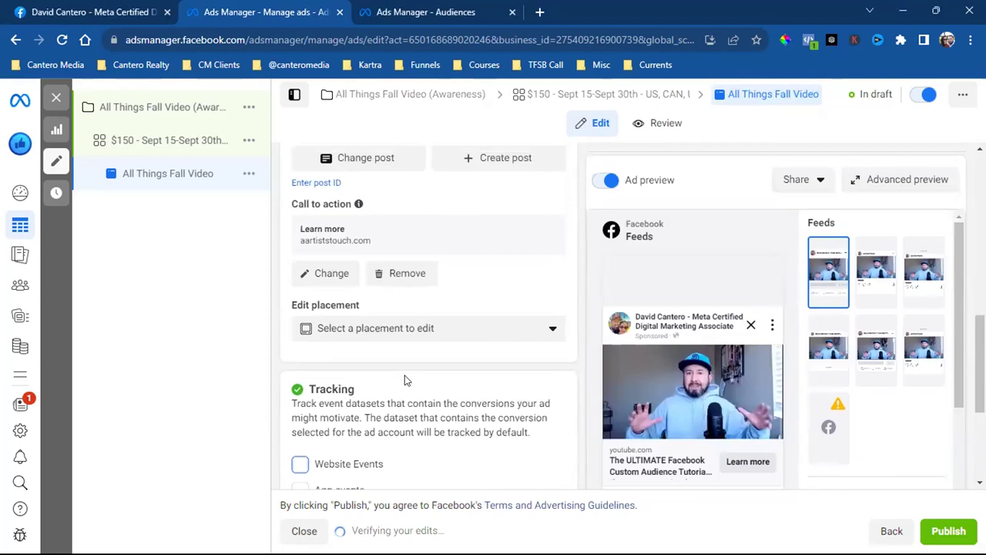
scroll(732, 347, "down", 4)
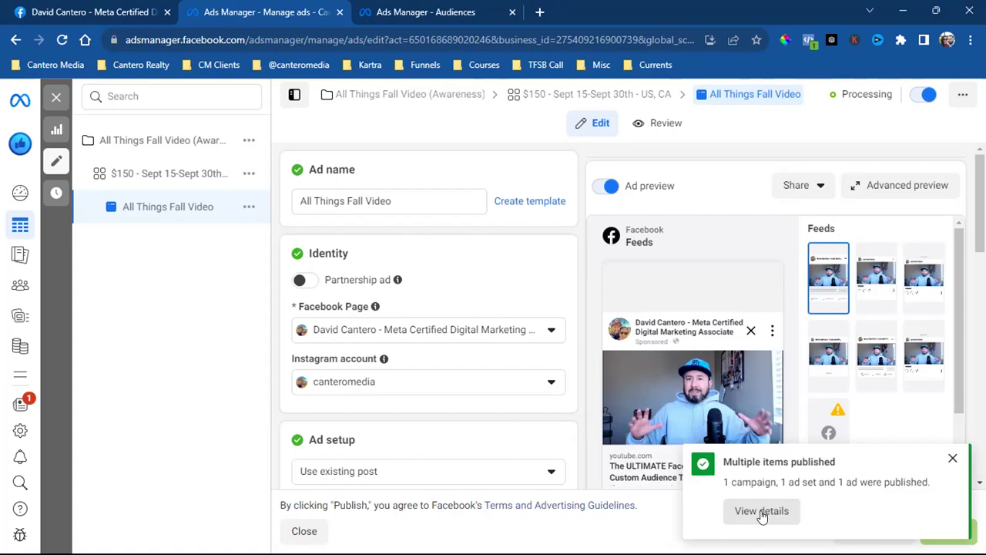
left_click(56, 100)
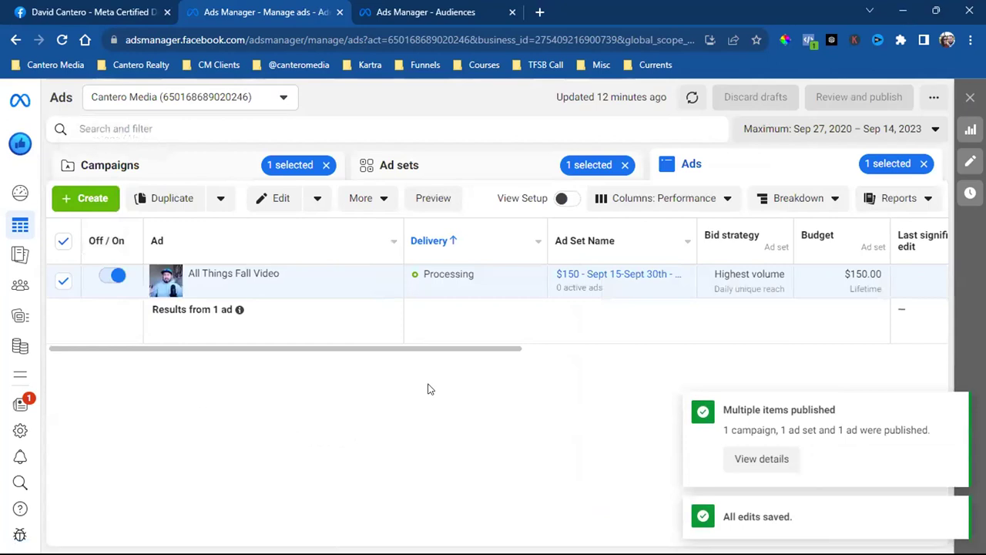
Check the delivery status of the All Things Fall Video ad, its ad set and its campaign
double_click(444, 274)
left_click(718, 162)
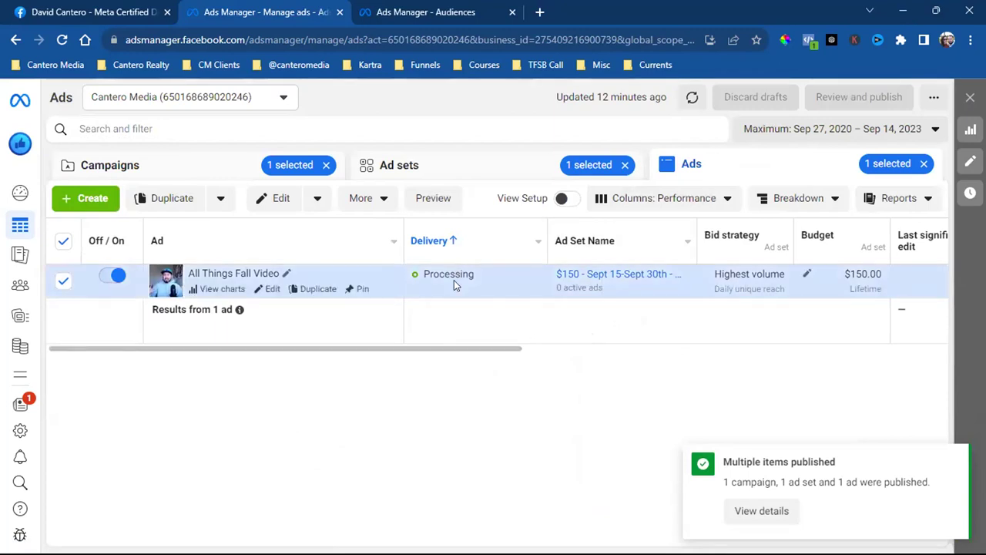
left_click(463, 164)
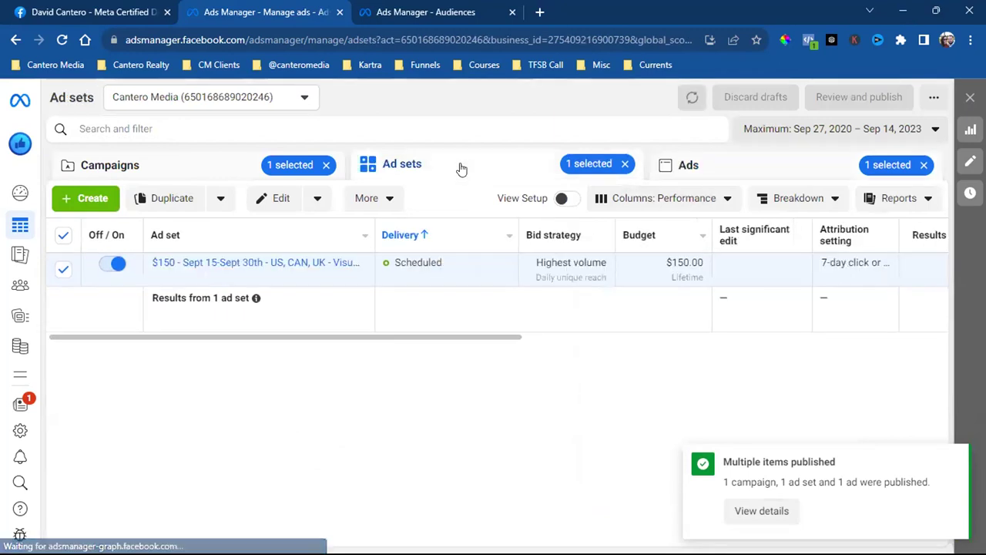
double_click(412, 265)
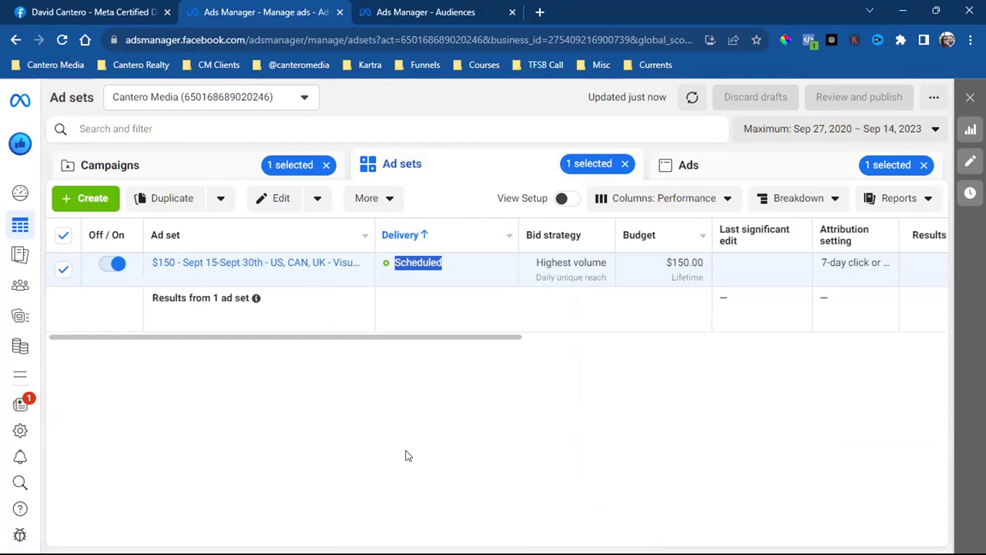
left_click(172, 163)
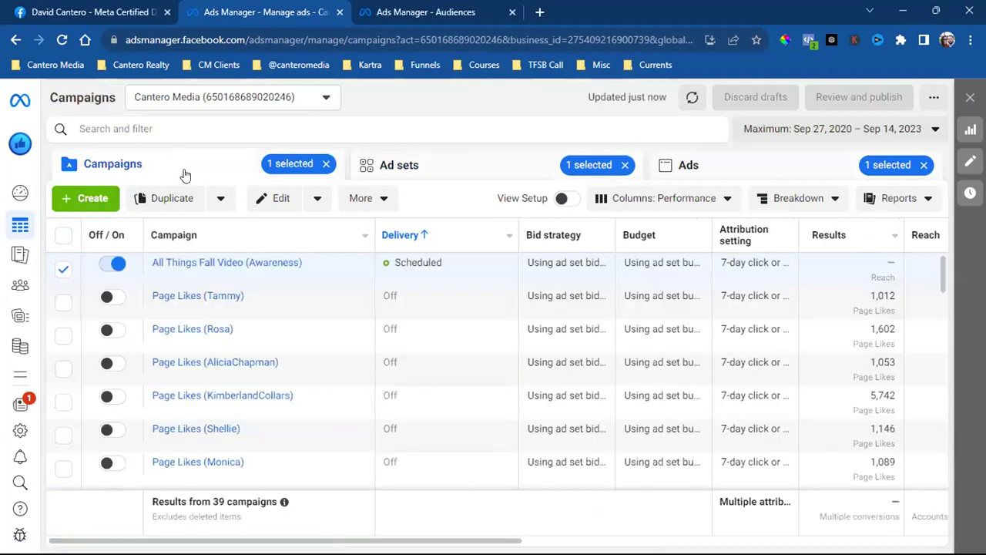
double_click(410, 262)
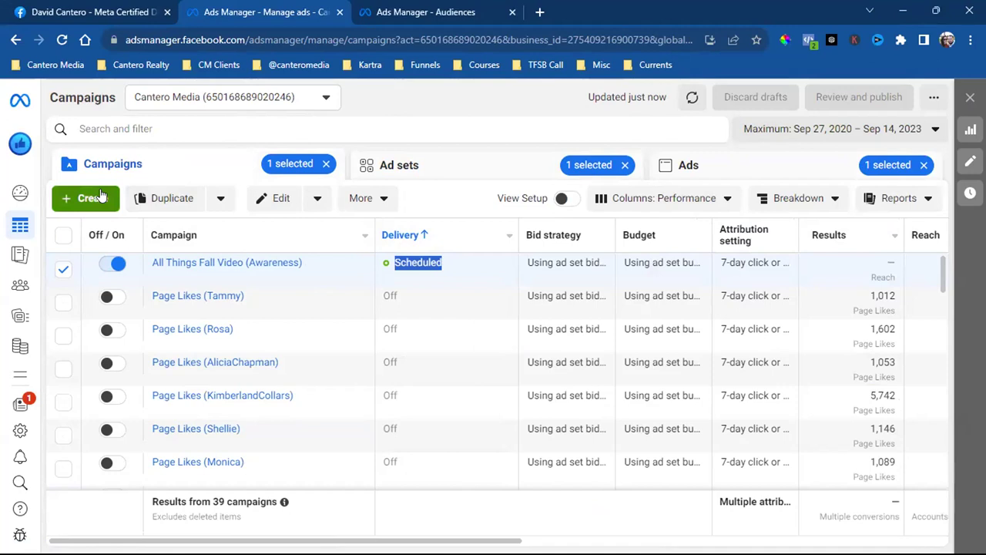
left_click(404, 114)
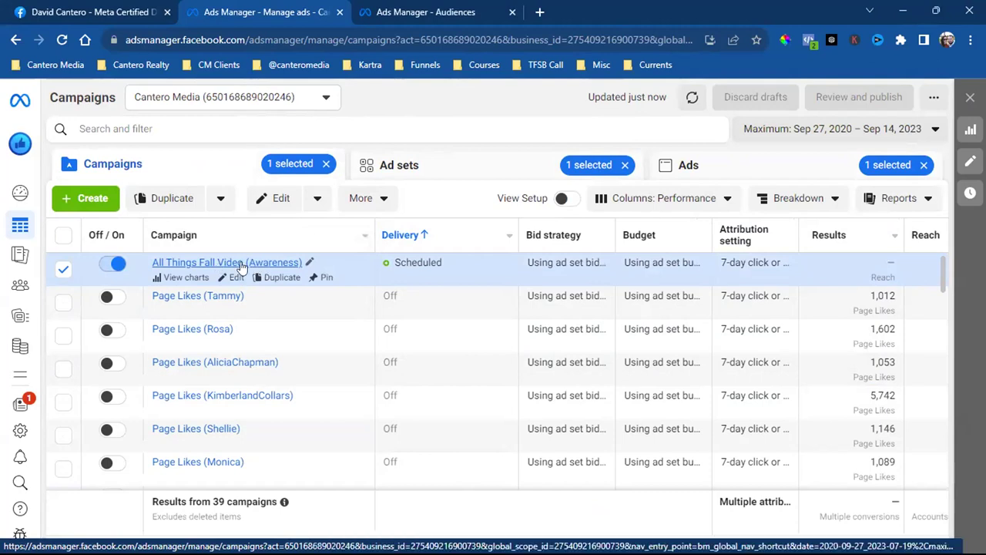
With the All Things Fall Video (Awareness) campaign selected, open its ad set's settings, review the budget section, and close the editor
left_click(61, 269)
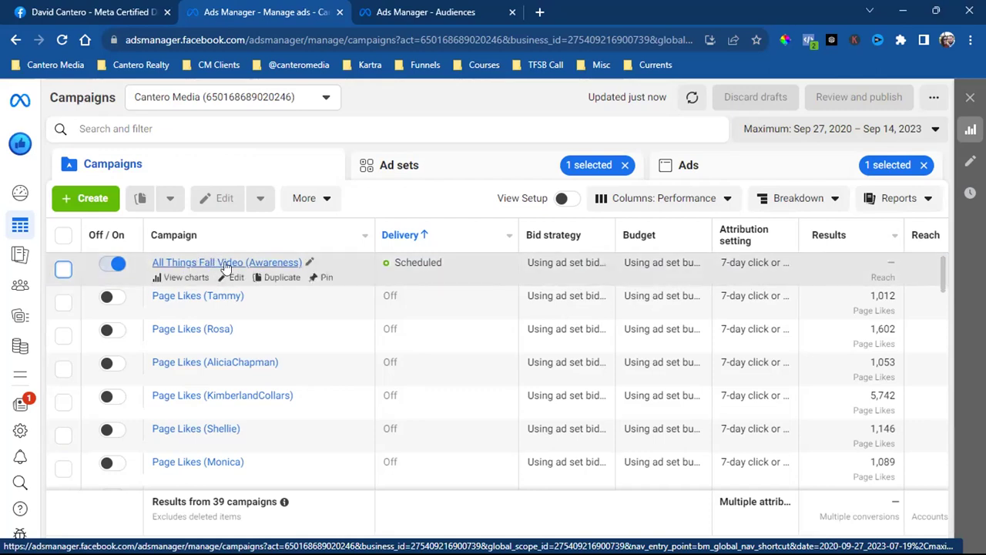
left_click(63, 268)
left_click(413, 164)
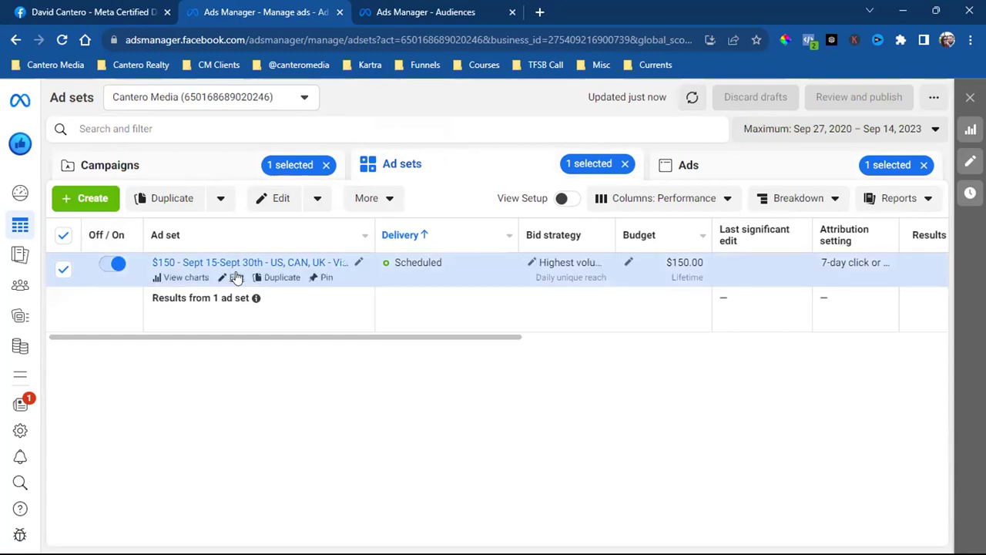
left_click(236, 278)
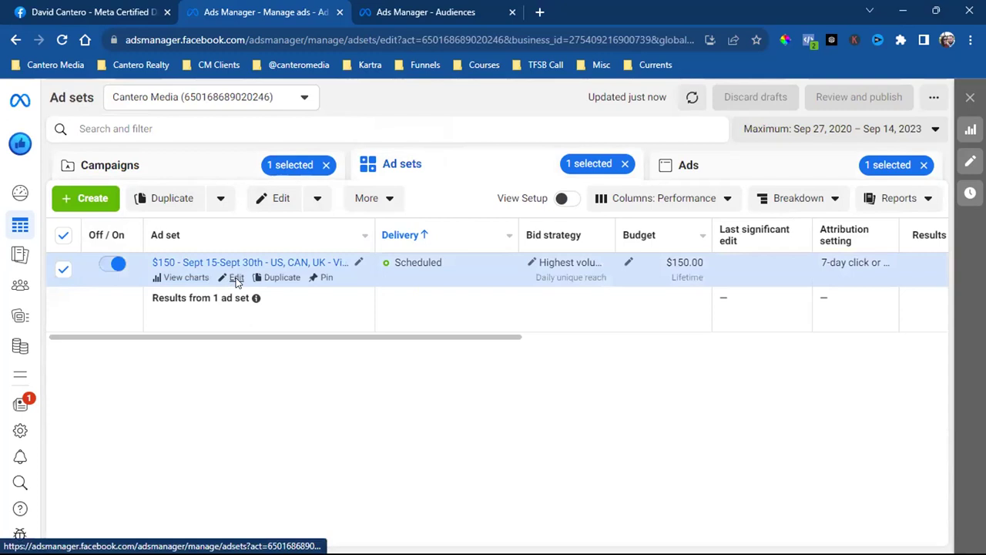
scroll(532, 312, "down", 1)
scroll(544, 323, "down", 5)
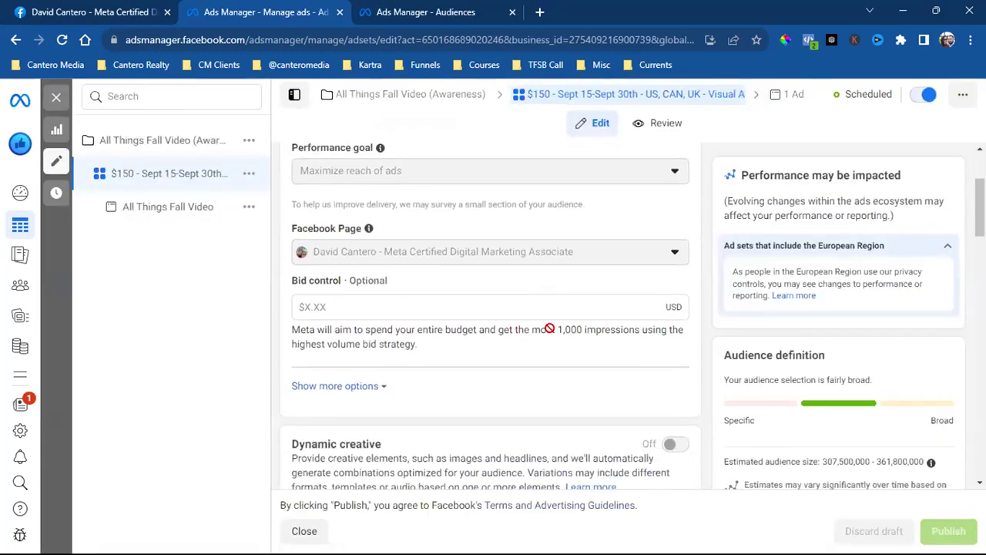
scroll(550, 333, "down", 2)
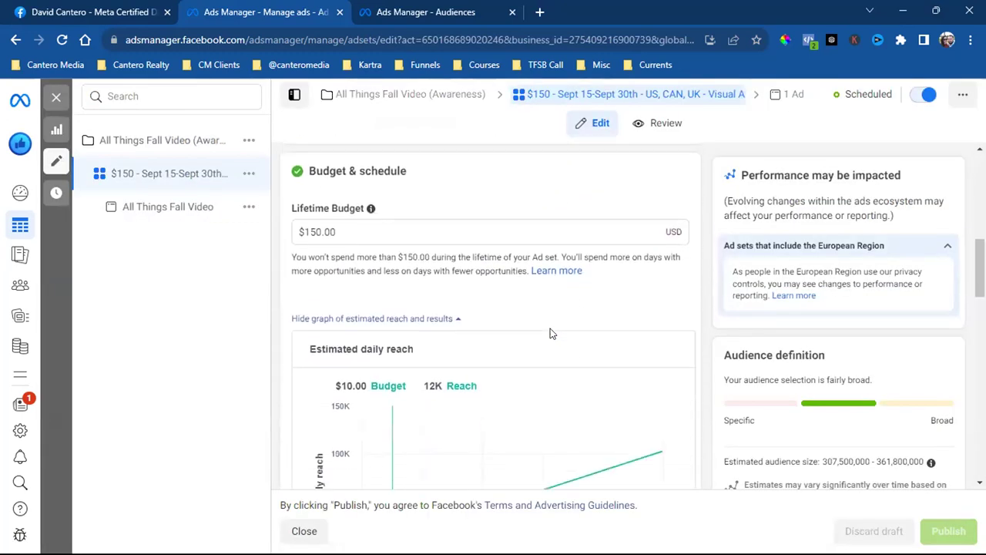
scroll(550, 332, "down", 1)
scroll(550, 333, "up", 7)
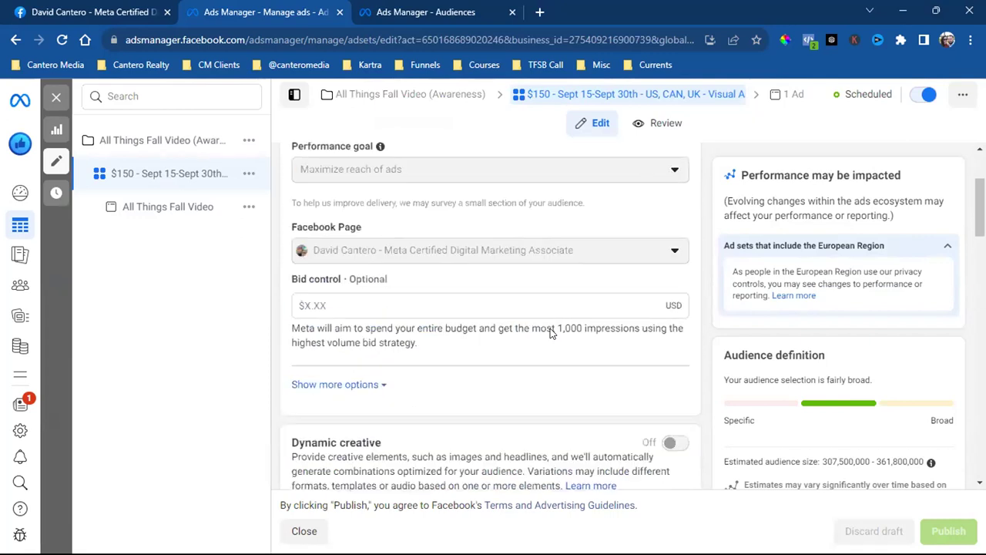
left_click(56, 97)
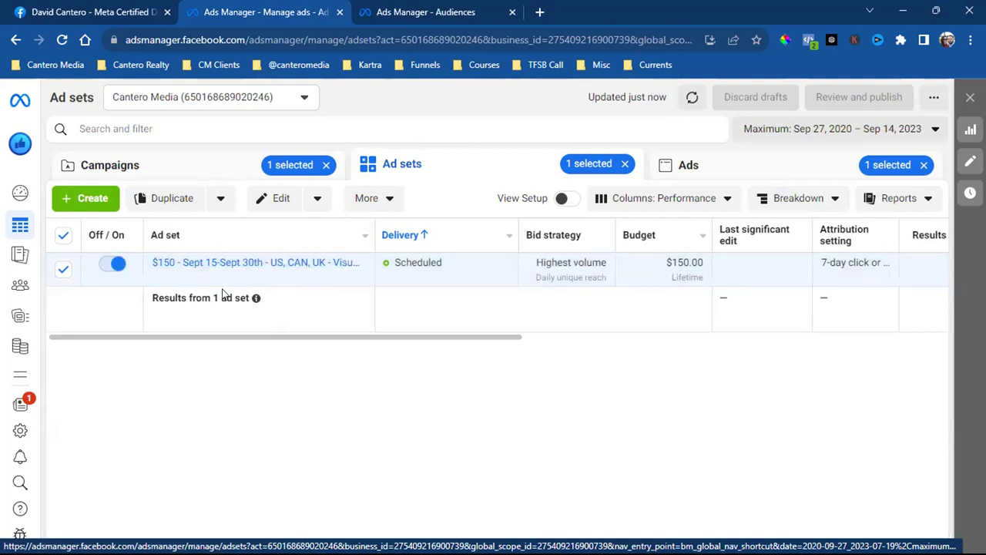
Go through the All Things Fall Video (Awareness) campaign and its ad set down to the ad inside it
left_click(183, 163)
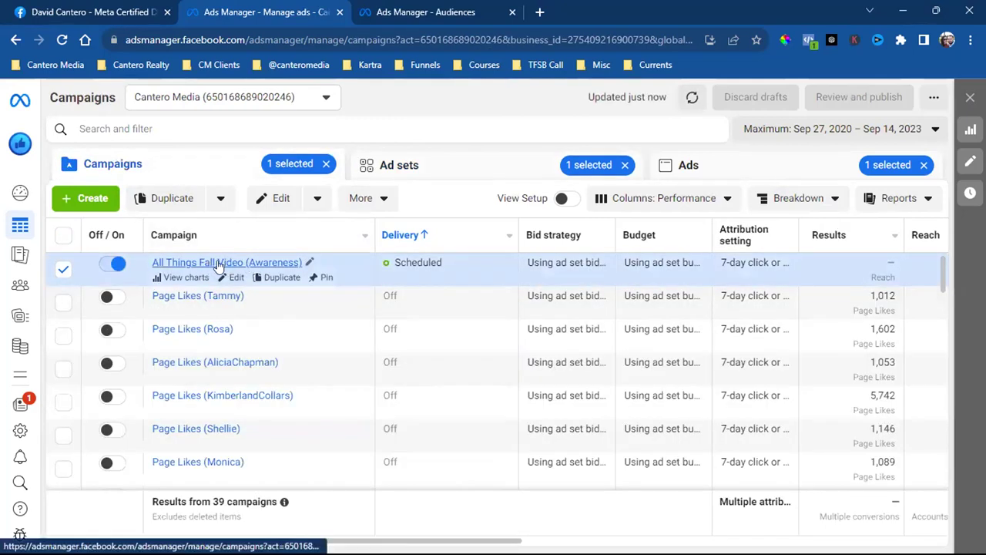
left_click(390, 174)
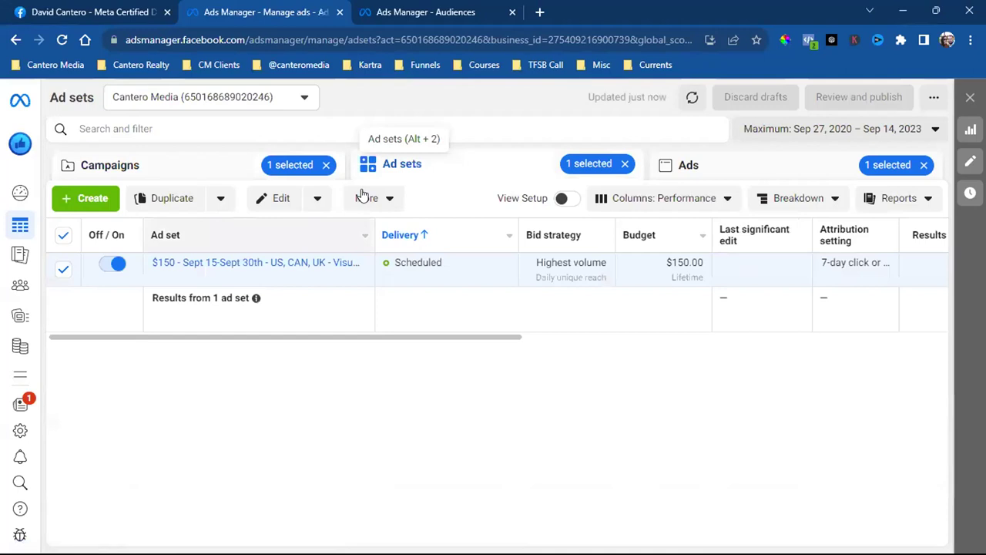
left_click(254, 263)
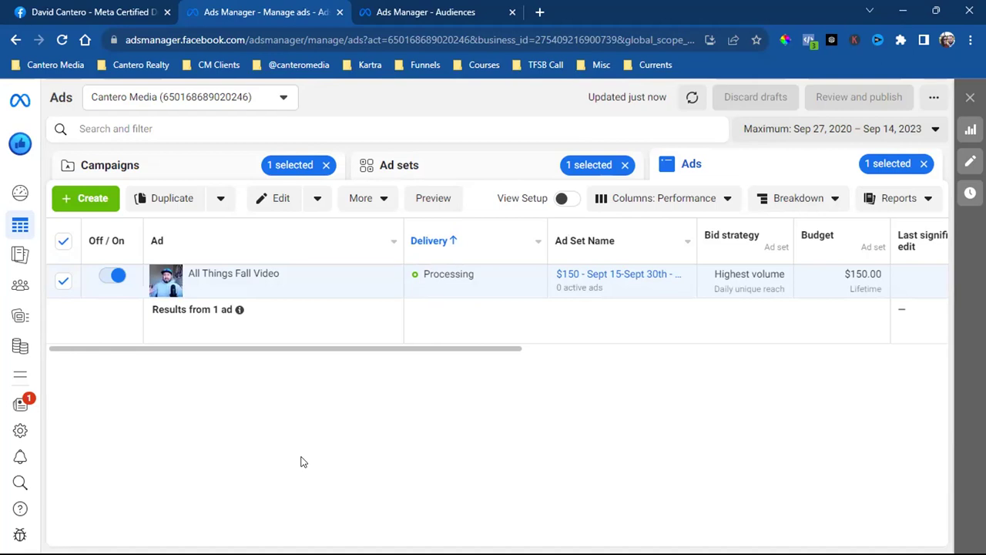
Open the Audiences page for the Cantero Media ad account
left_click(41, 385)
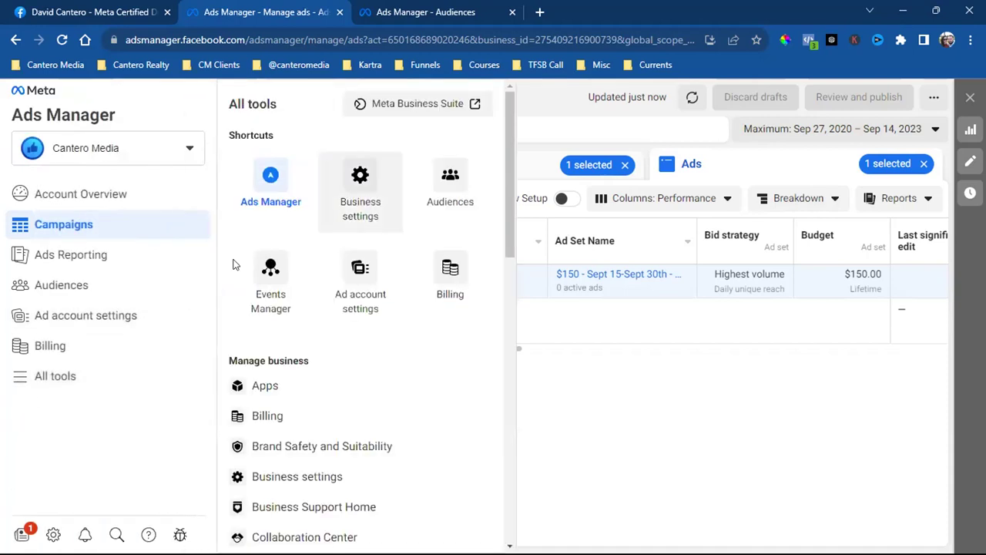
left_click(431, 191)
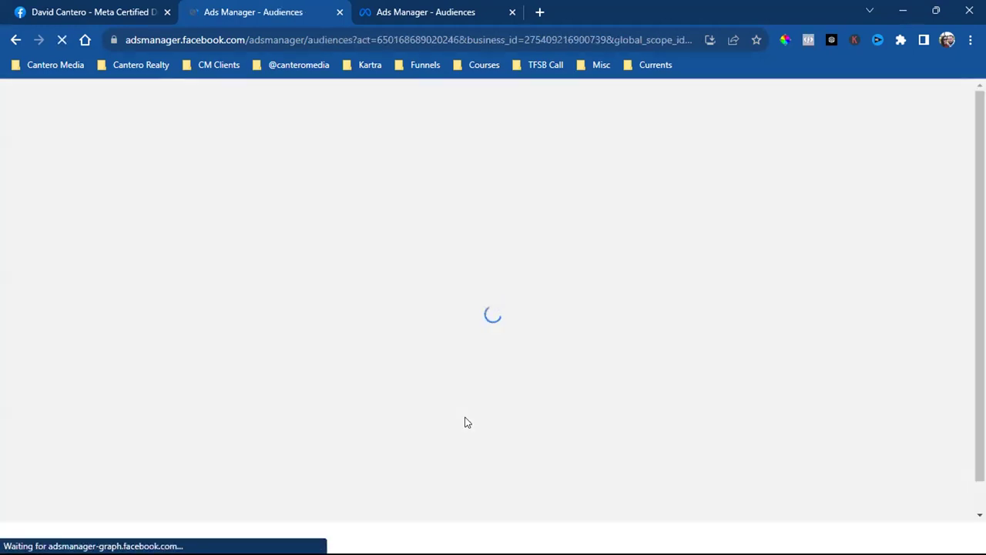